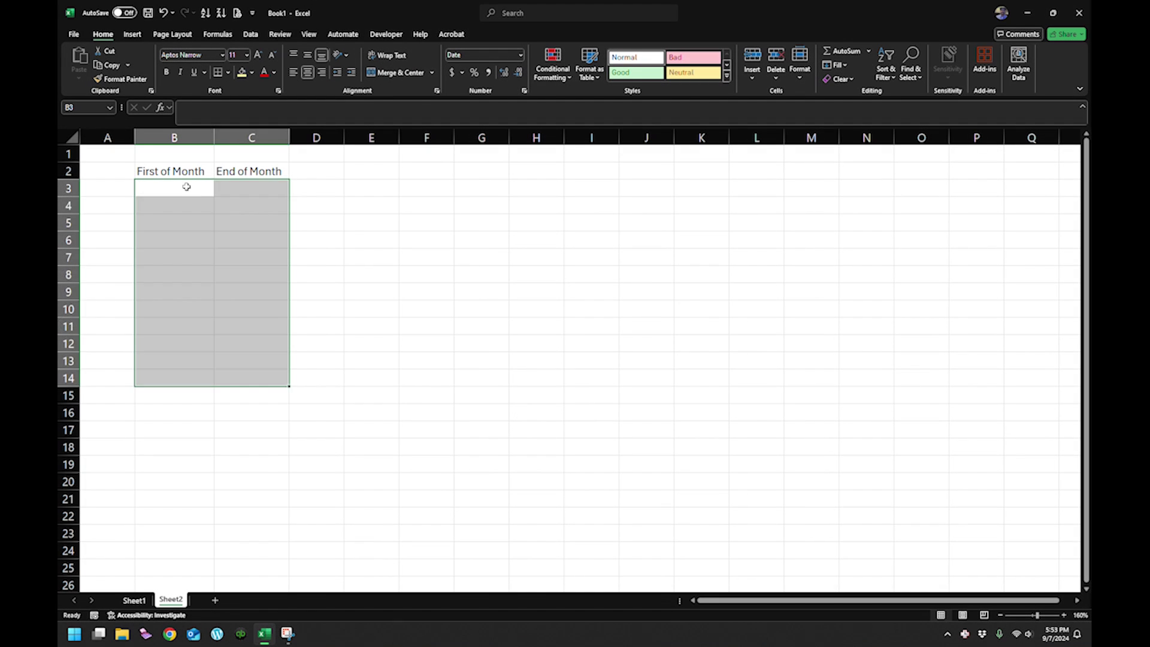
Enter 1/1/2024 in B3 and 2/1/2024 in B4, then select B3:B4 as the series start
{"action": "left_click", "coordinate": [187, 187]}
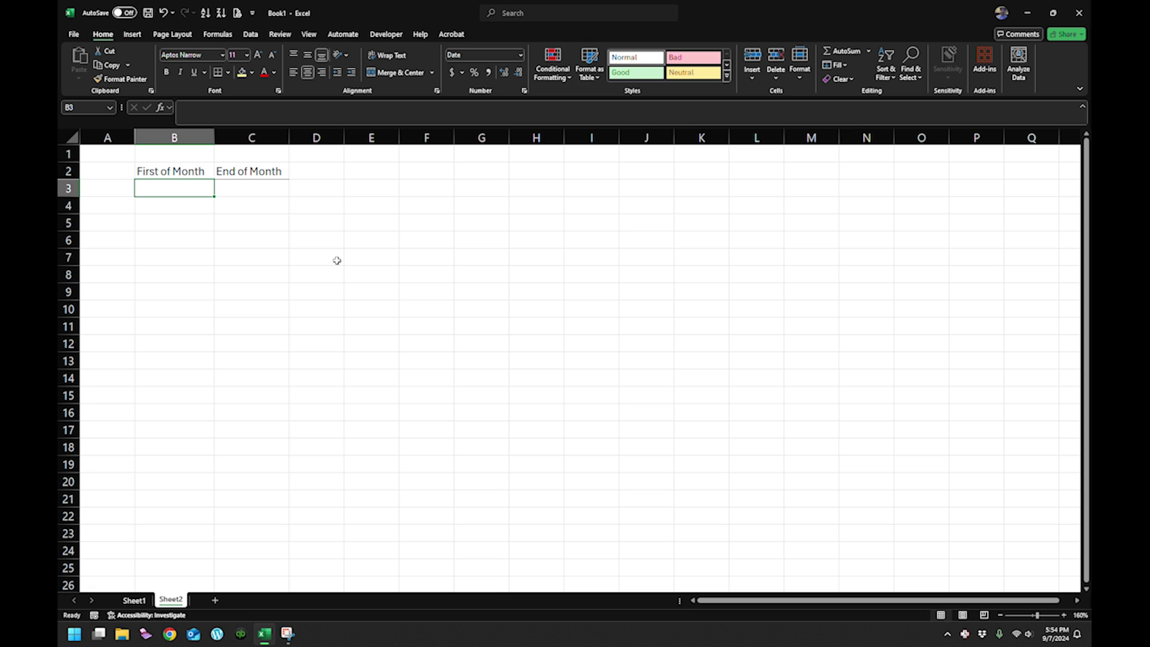
{"action": "type", "text": "1/1/2"}
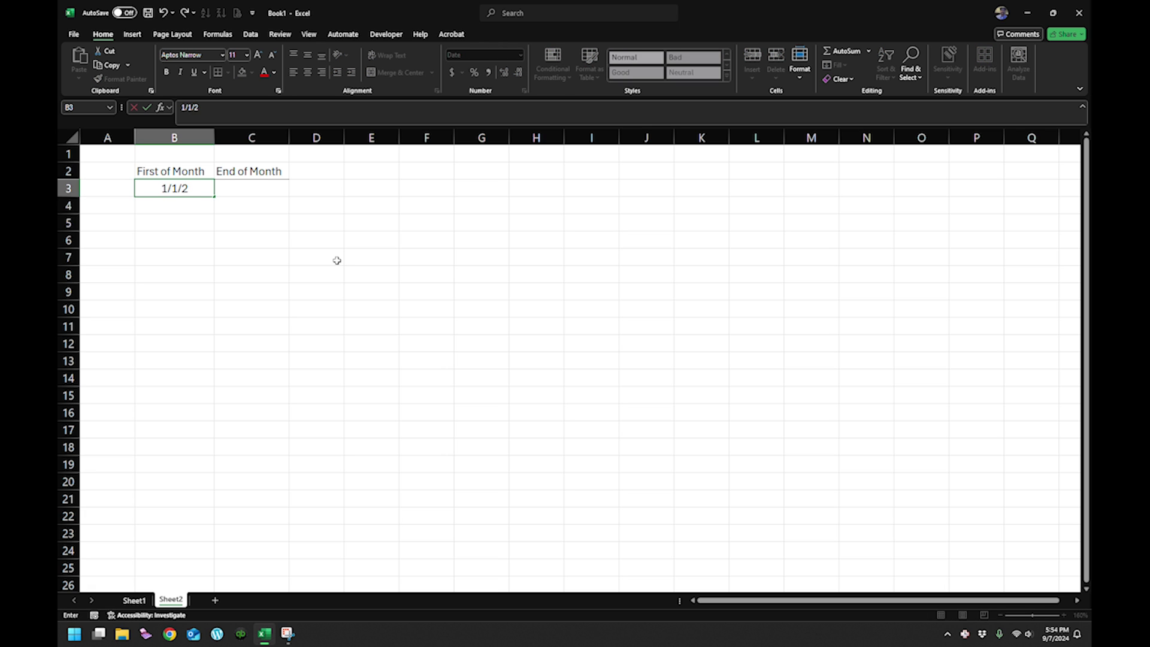
{"action": "type", "text": "024"}
{"action": "key", "text": "Return"}
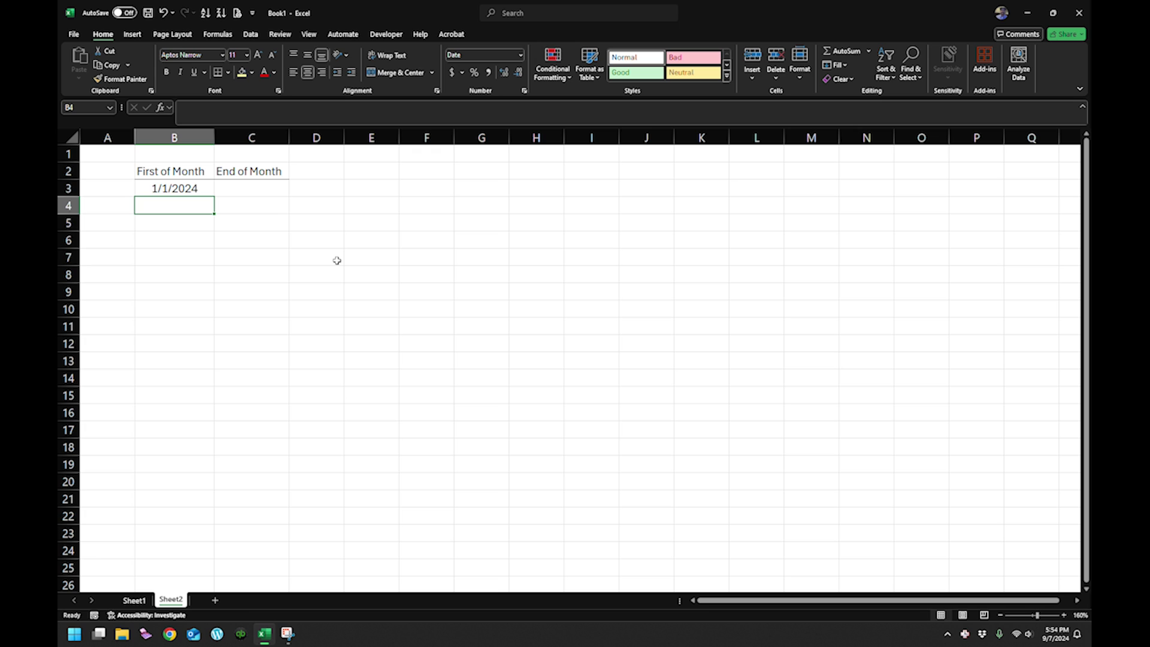
{"action": "type", "text": "2/1/2024"}
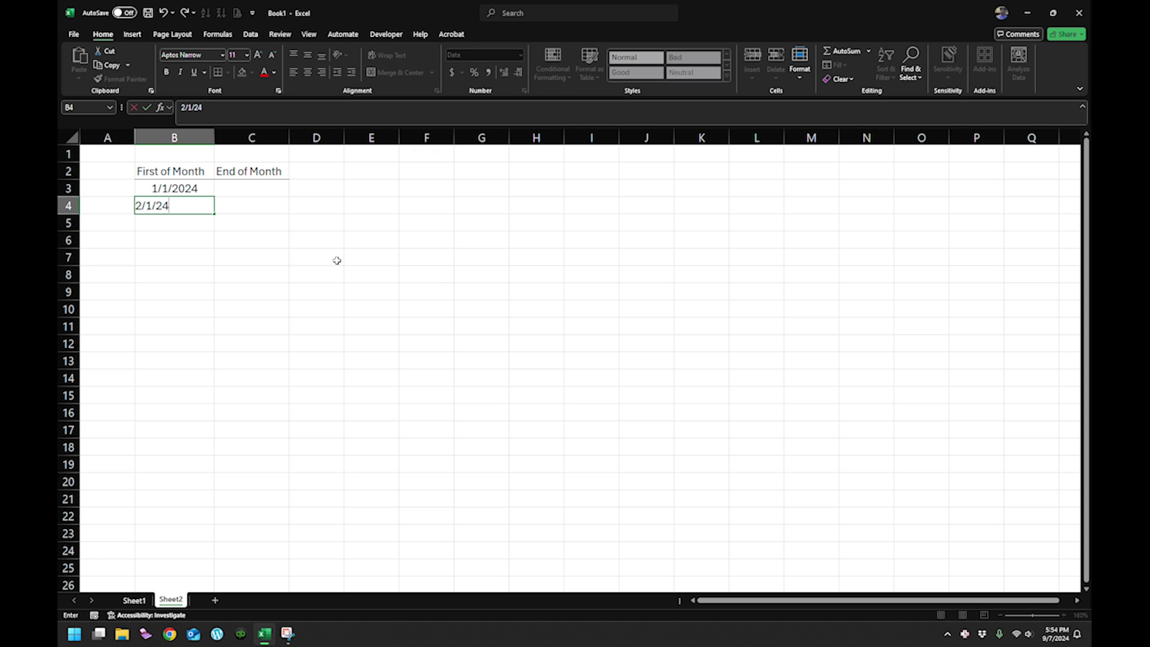
{"action": "key", "text": "Return"}
{"action": "left_click_drag", "start_coordinate": [206, 188], "coordinate": [204, 381]}
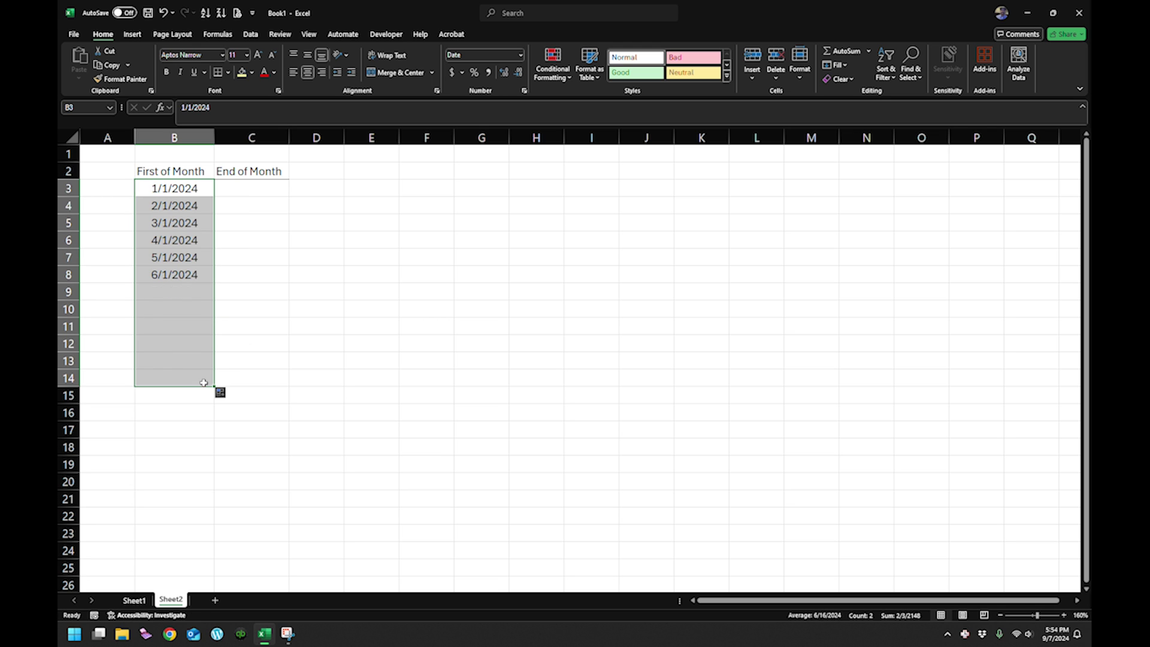
Enter 1/31/24 and 2/29/24 in C3:C4 and fill the month-end series down to C14
{"action": "left_click", "coordinate": [247, 187]}
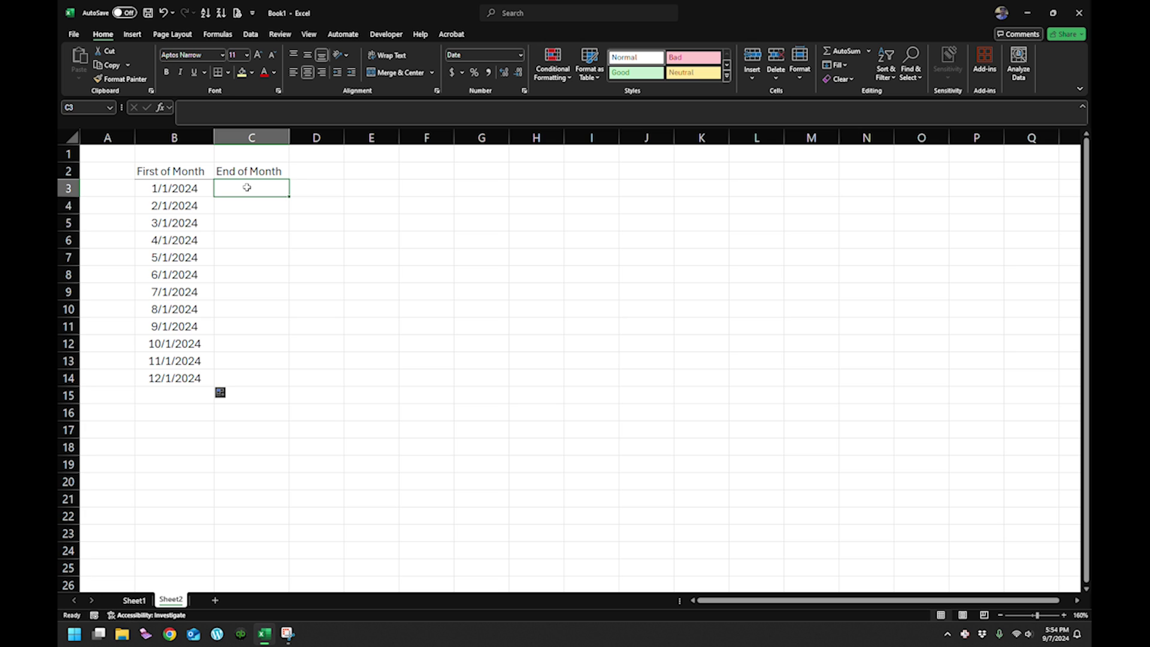
{"action": "type", "text": "1/31/24"}
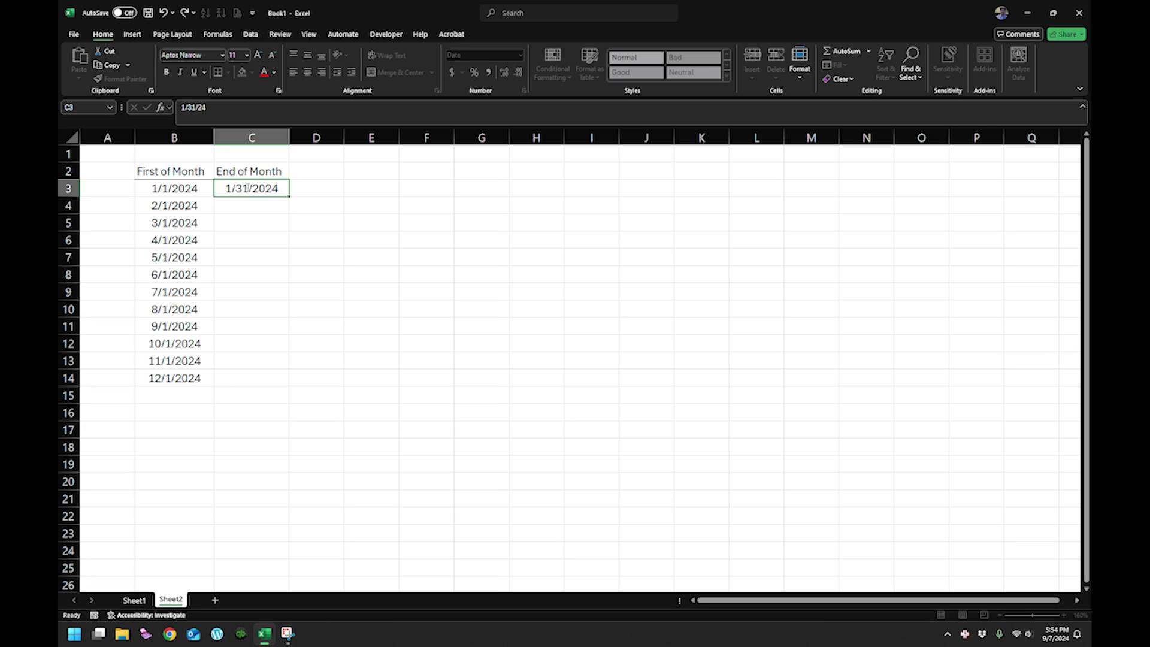
{"action": "key", "text": "Return"}
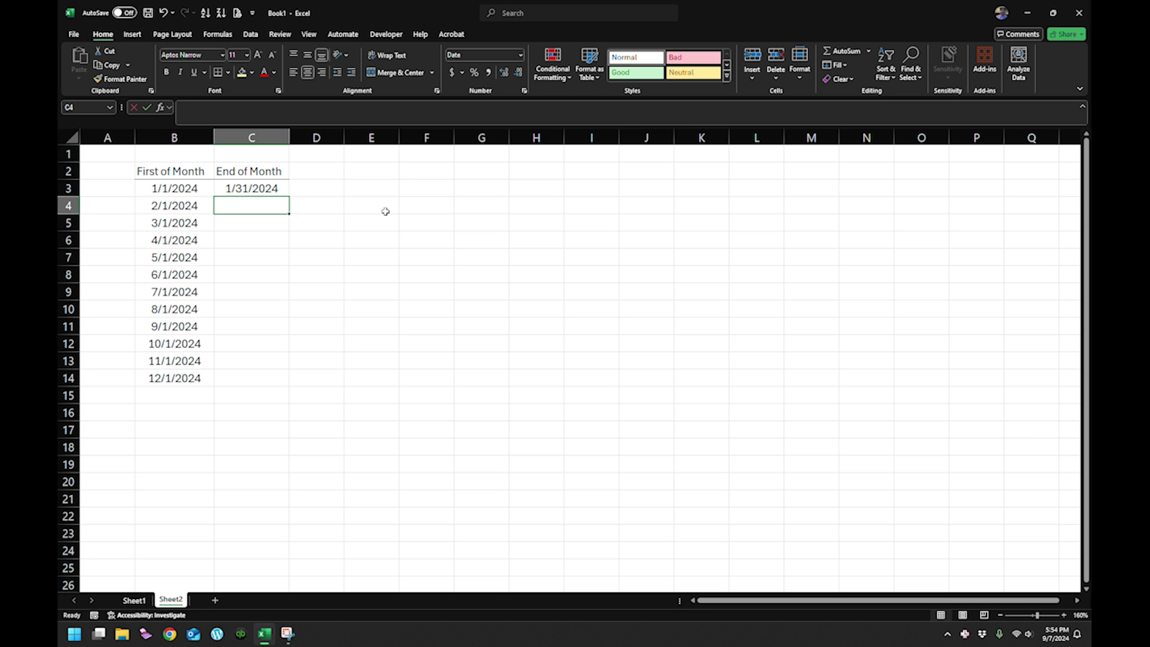
{"action": "type", "text": "2/29/24"}
{"action": "key", "text": "Return"}
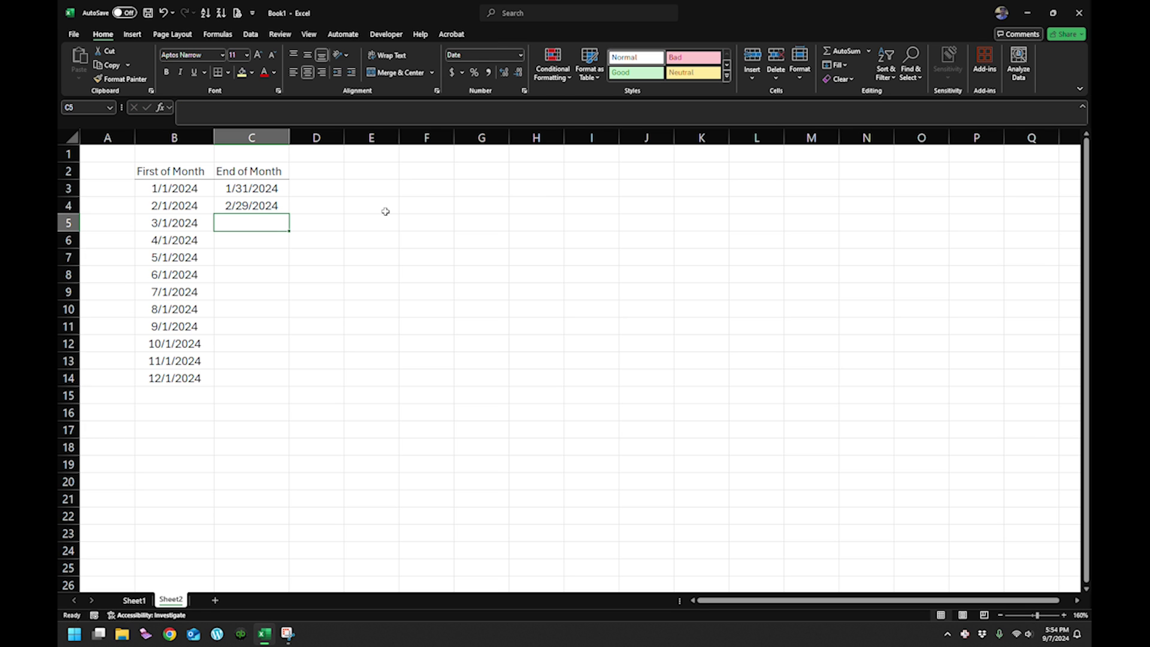
{"action": "left_click_drag", "start_coordinate": [274, 193], "coordinate": [259, 378]}
{"action": "left_click", "coordinate": [251, 347]}
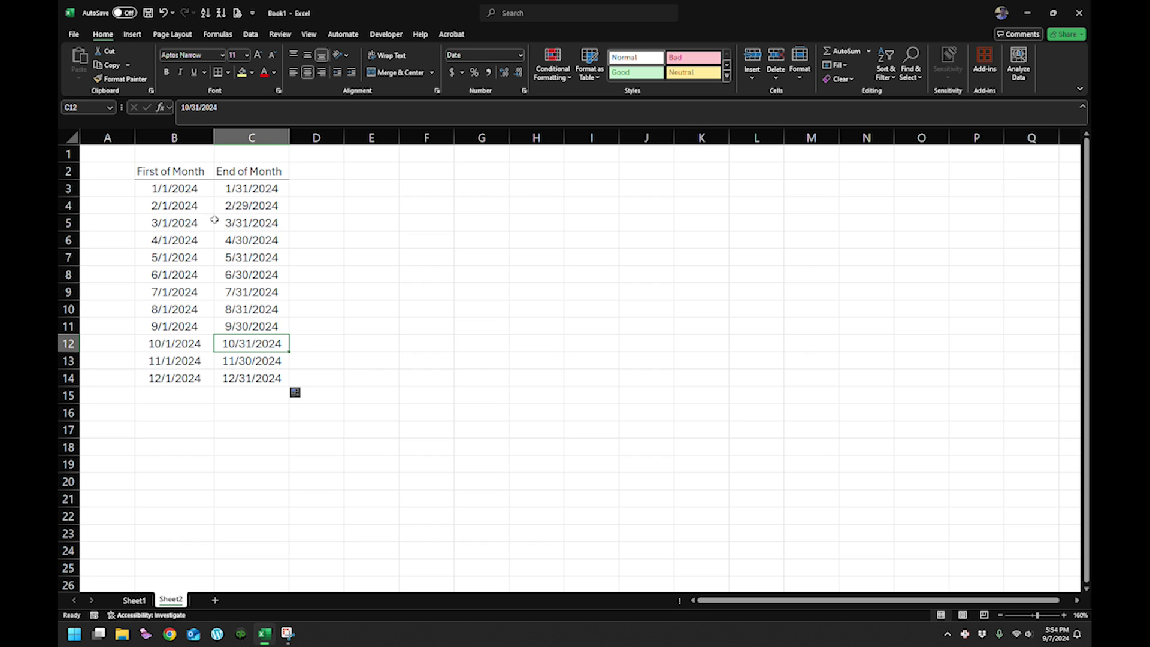
Fill B3 yellow and clear the old dates from B4:C15 and C3
{"action": "left_click", "coordinate": [203, 190]}
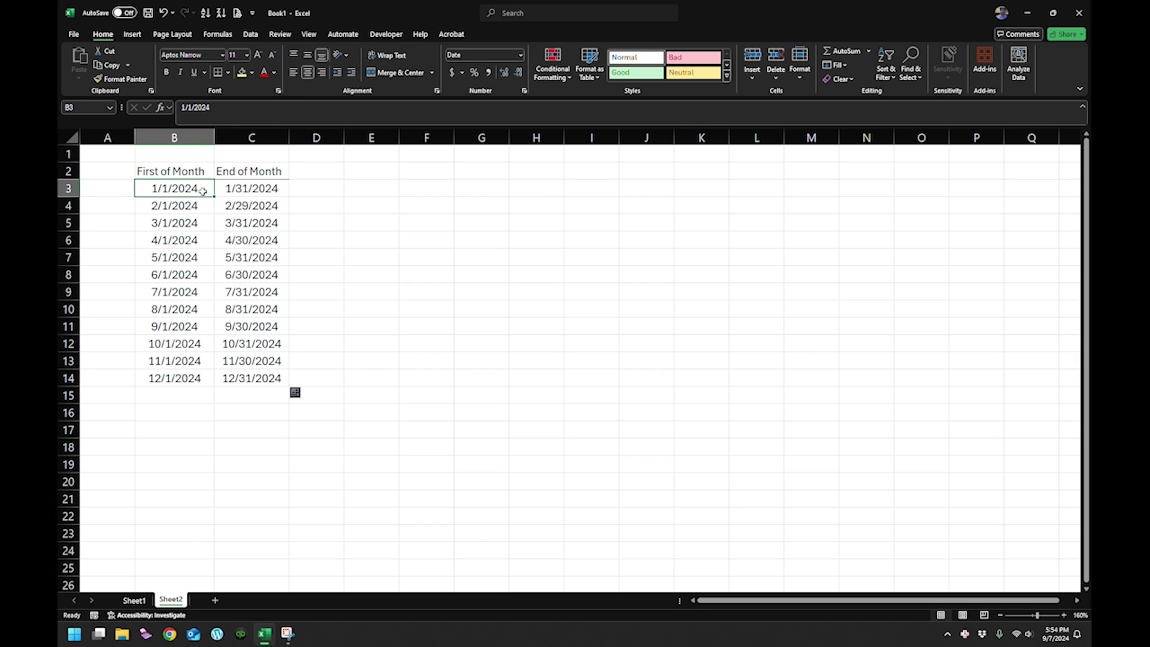
{"action": "left_click", "coordinate": [242, 73]}
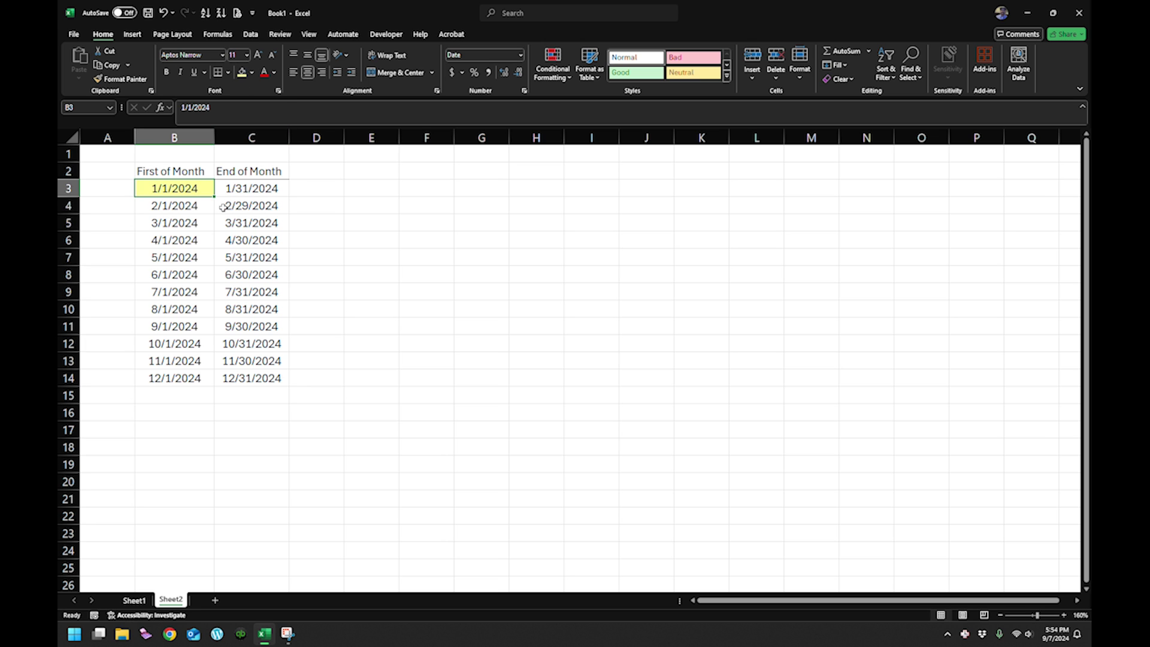
{"action": "left_click_drag", "start_coordinate": [192, 207], "coordinate": [241, 388]}
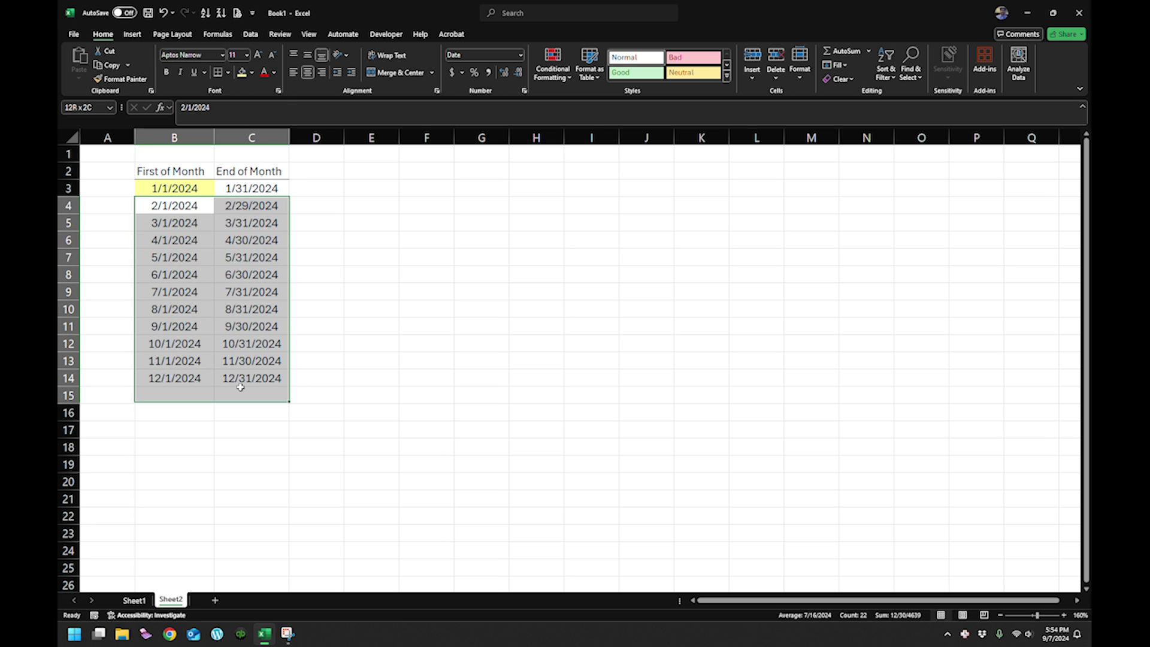
{"action": "key", "text": "Delete"}
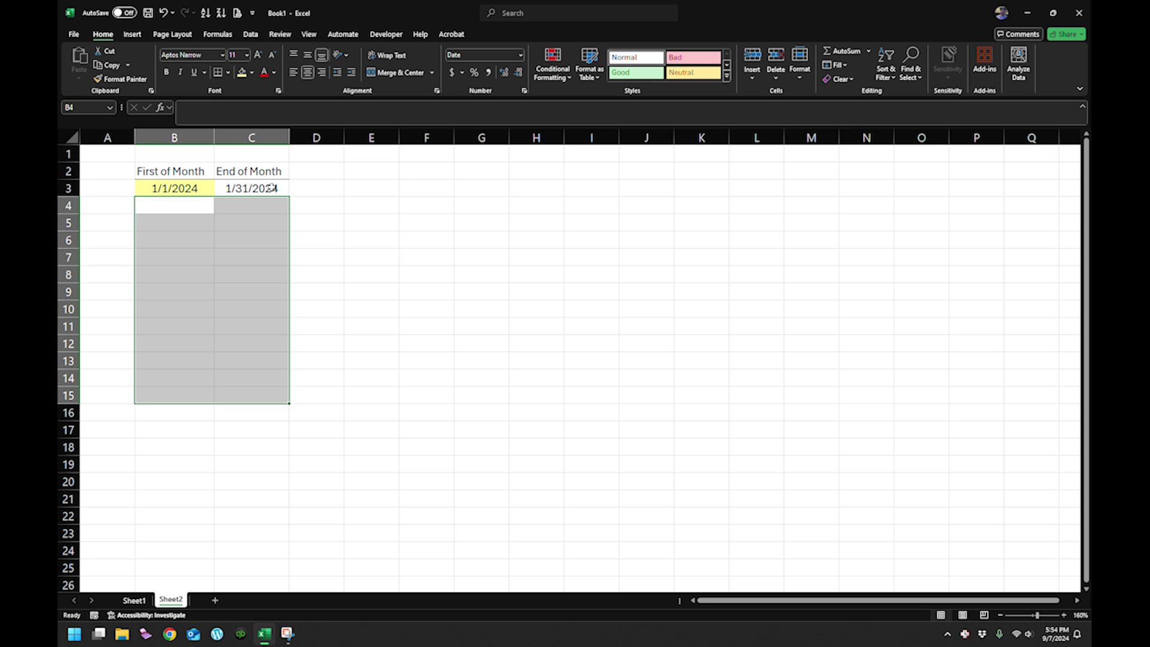
{"action": "left_click", "coordinate": [272, 188]}
{"action": "key", "text": "Delete"}
Enter =DATE(YEAR(B3),MONTH(B3)+1,1) in B4 and fill it down to B14
{"action": "left_click", "coordinate": [194, 208]}
{"action": "type", "text": "="}
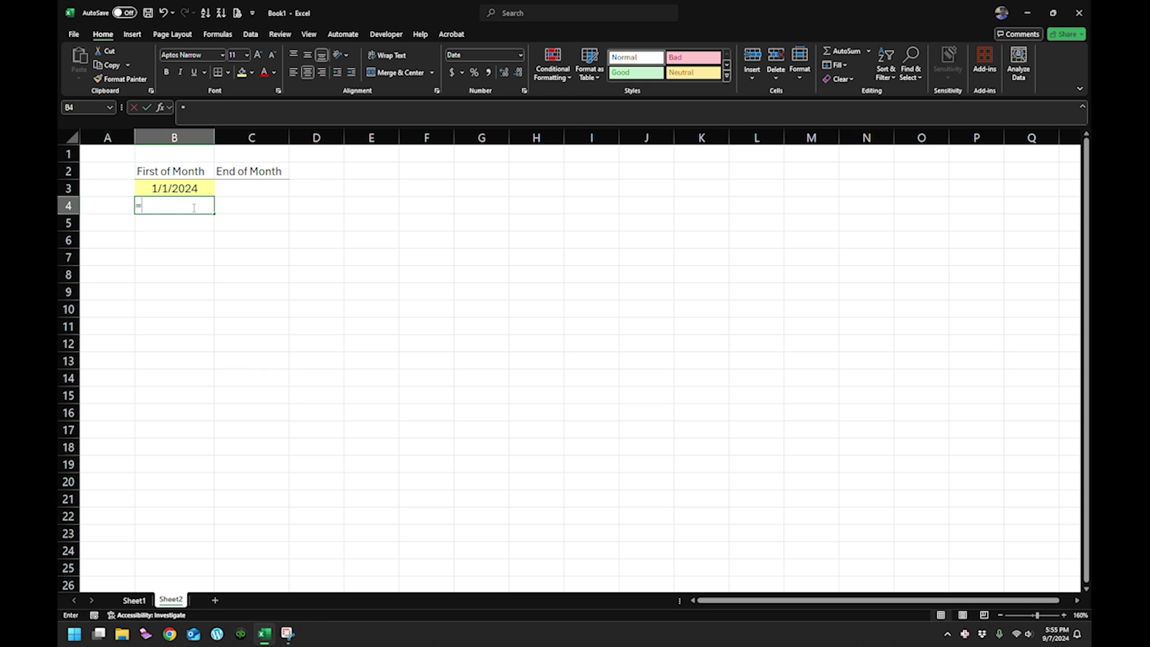
{"action": "type", "text": "date("}
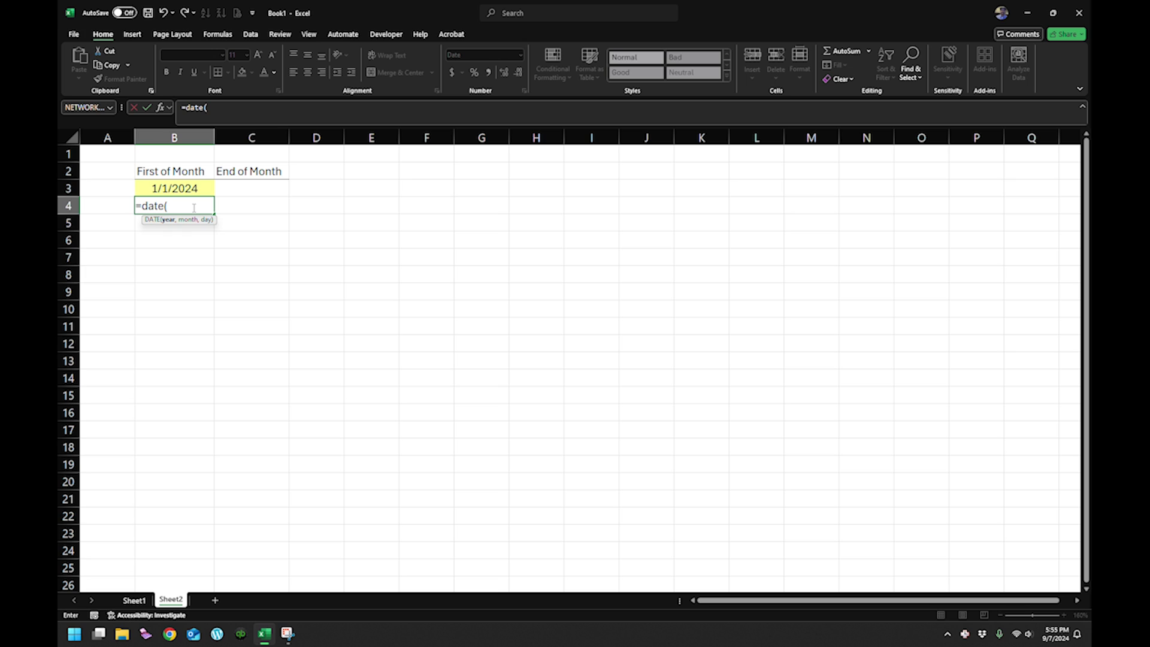
{"action": "type", "text": "year("}
{"action": "key", "text": "Up"}
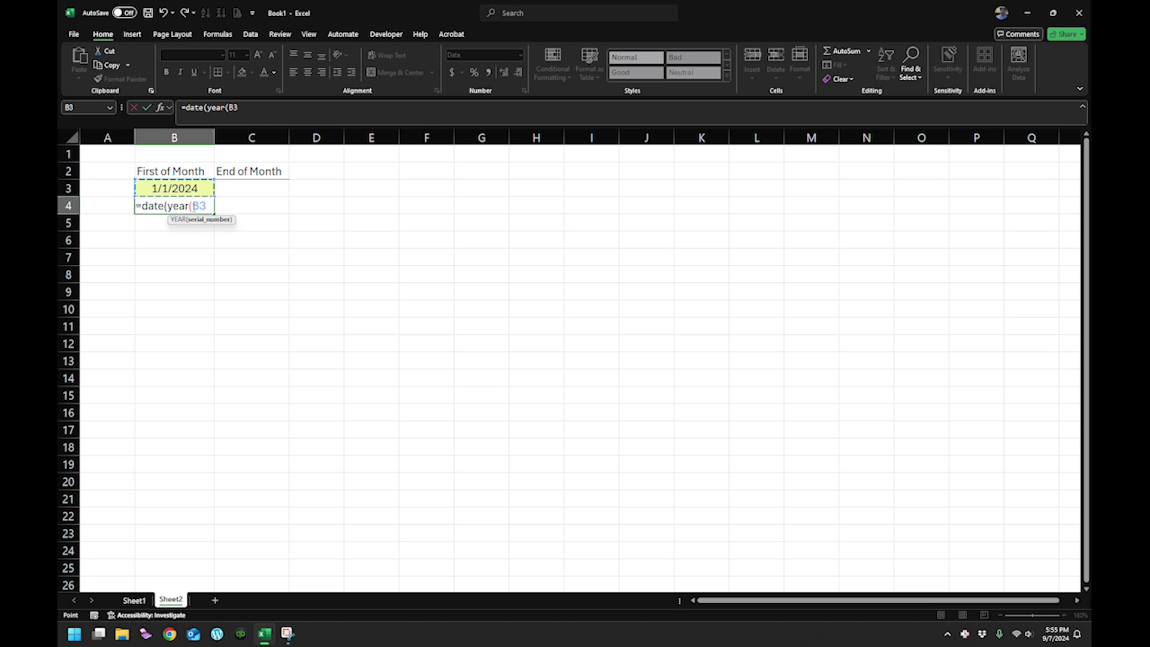
{"action": "type", "text": "),"}
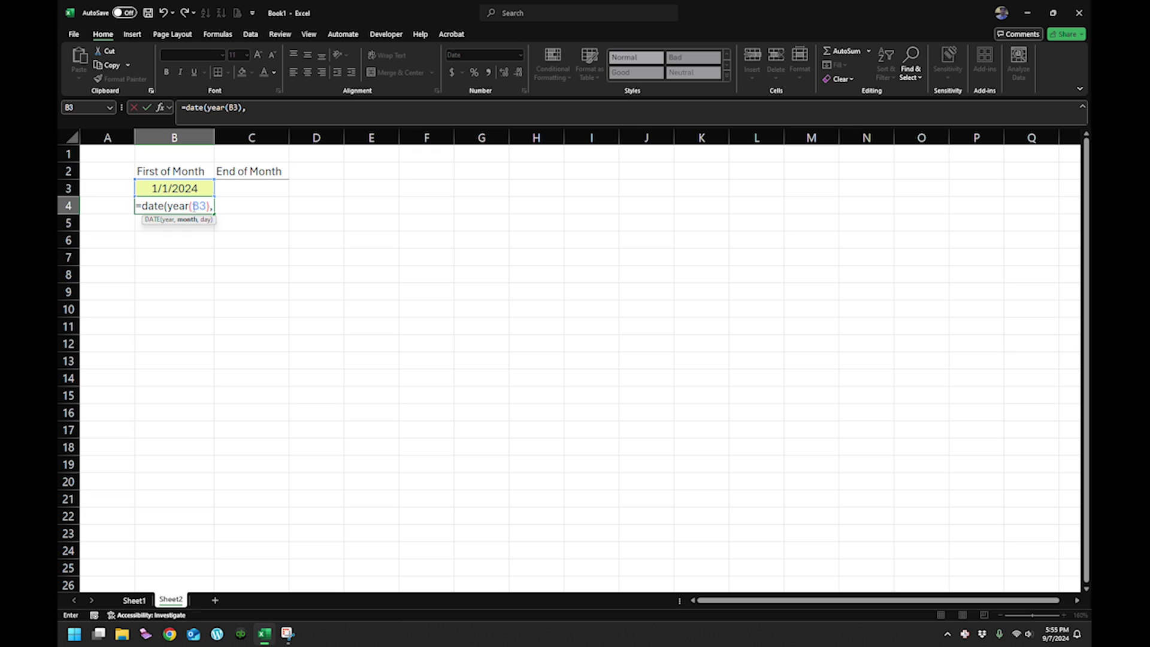
{"action": "type", "text": "month"}
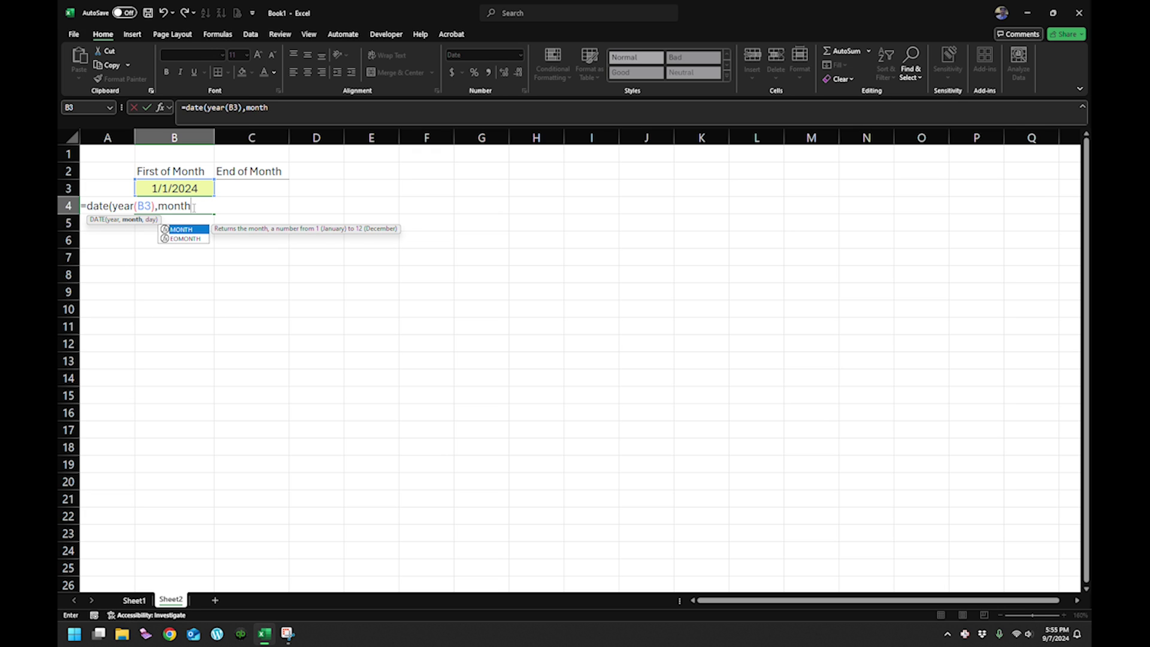
{"action": "type", "text": "("}
{"action": "key", "text": "Up"}
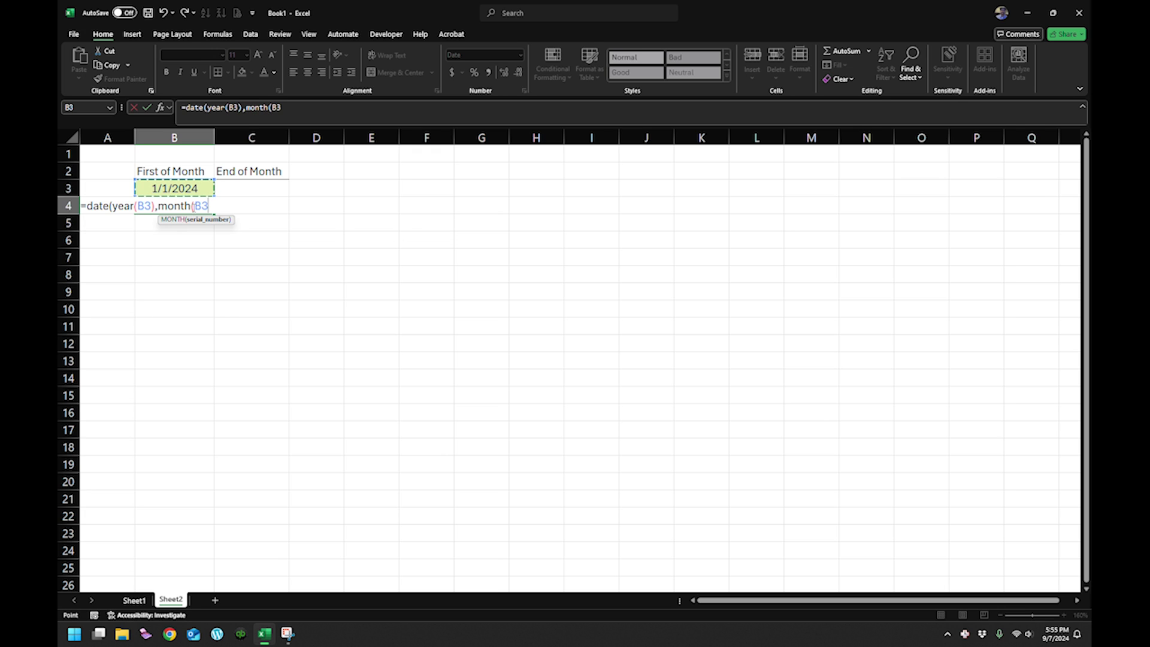
{"action": "type", "text": ")+1"}
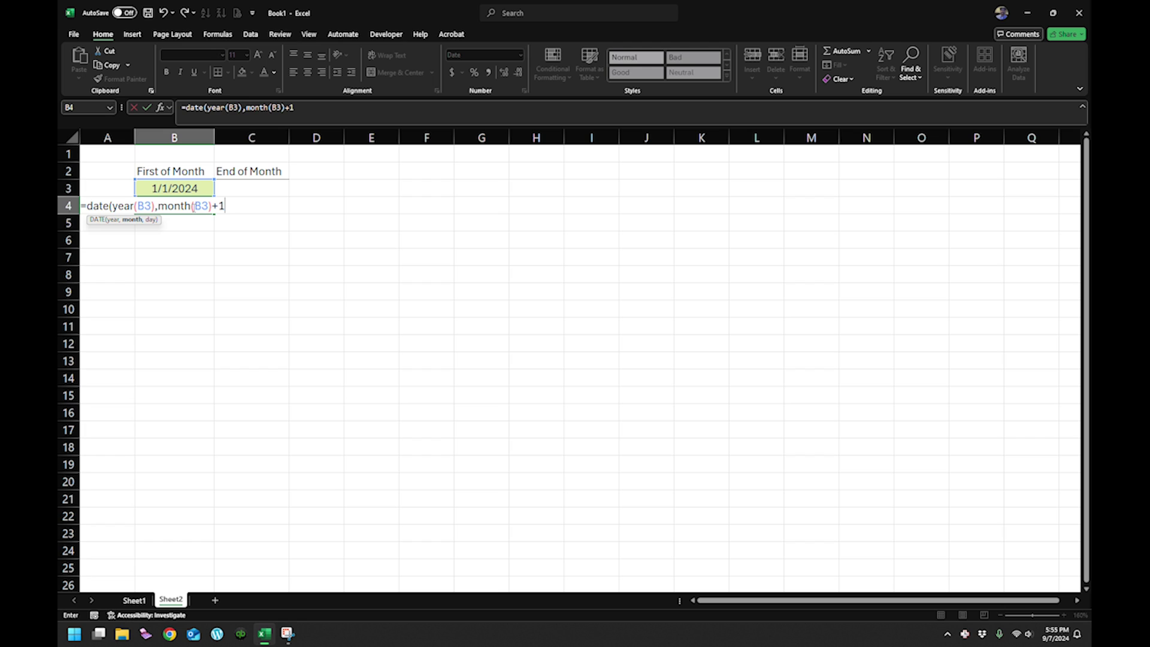
{"action": "type", "text": ",1)"}
{"action": "key", "text": "Return"}
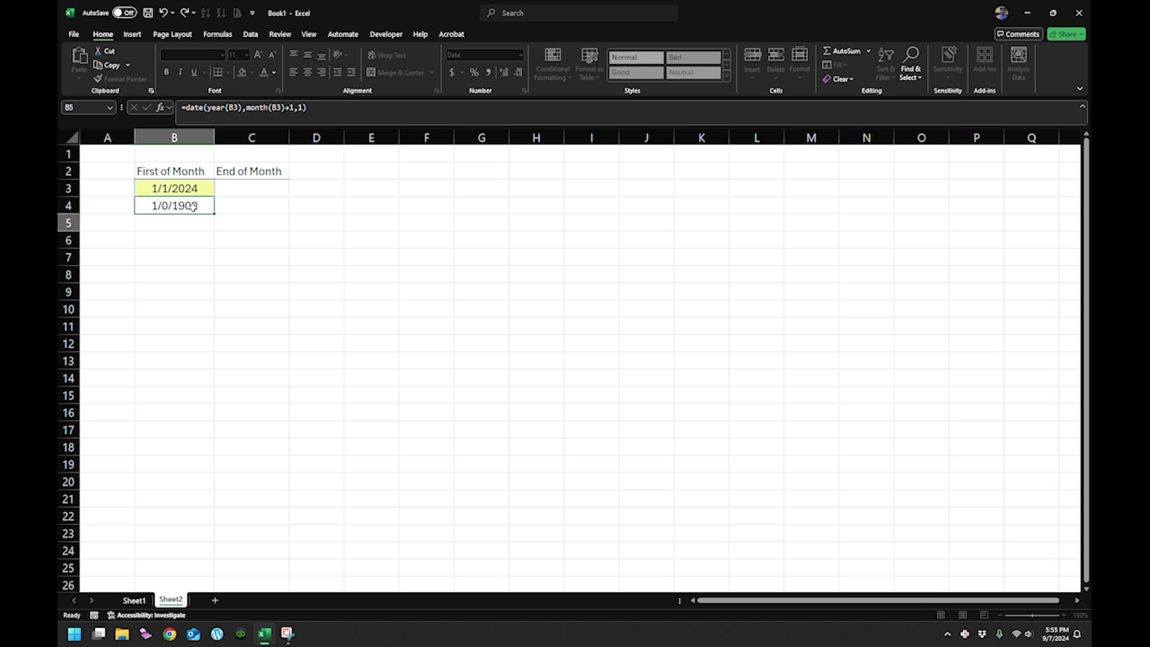
{"action": "left_click", "coordinate": [192, 206]}
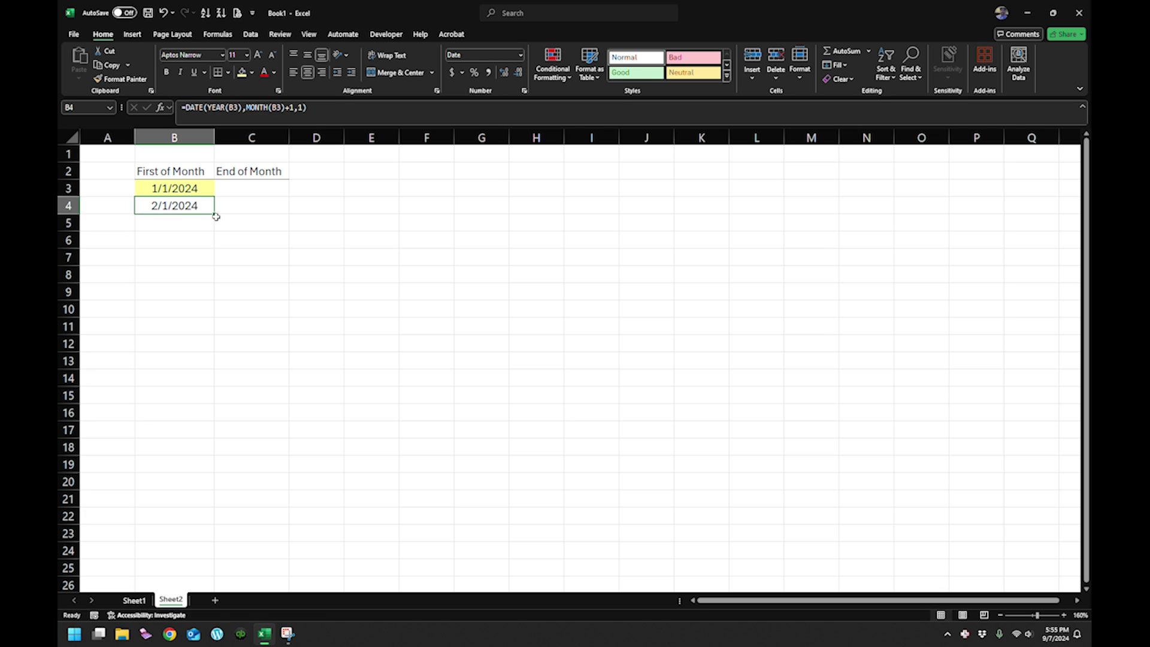
{"action": "left_click_drag", "start_coordinate": [214, 214], "coordinate": [195, 389]}
{"action": "left_click", "coordinate": [187, 381]}
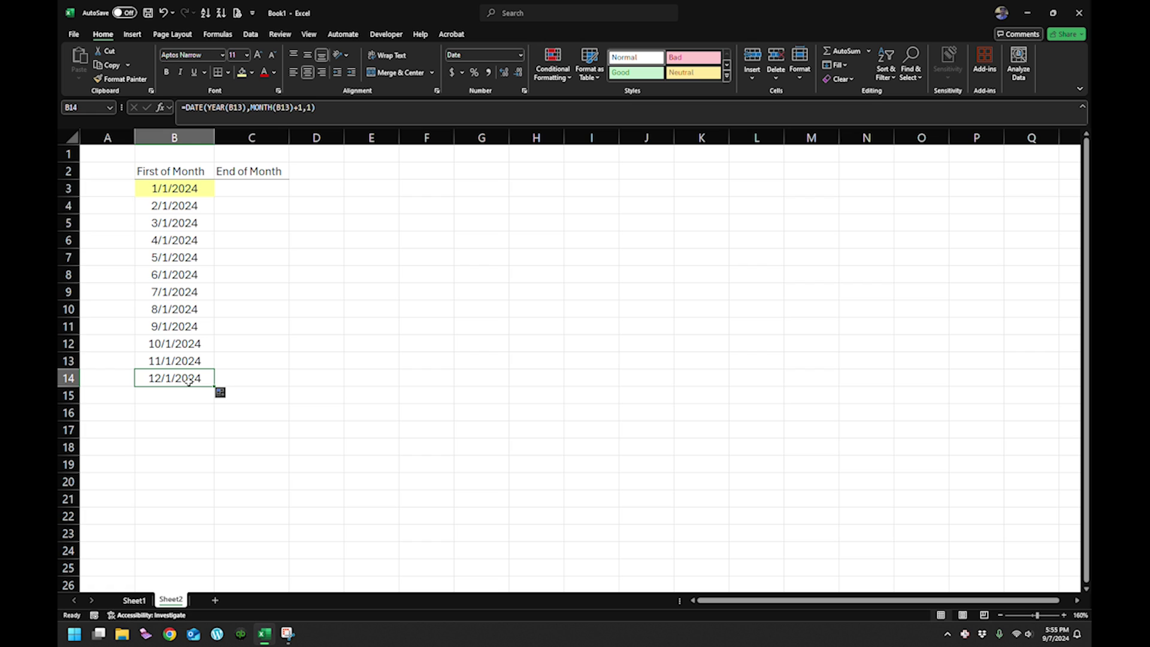
Enter =B4-1 in C3 and fill it down to C14
{"action": "left_click", "coordinate": [254, 188]}
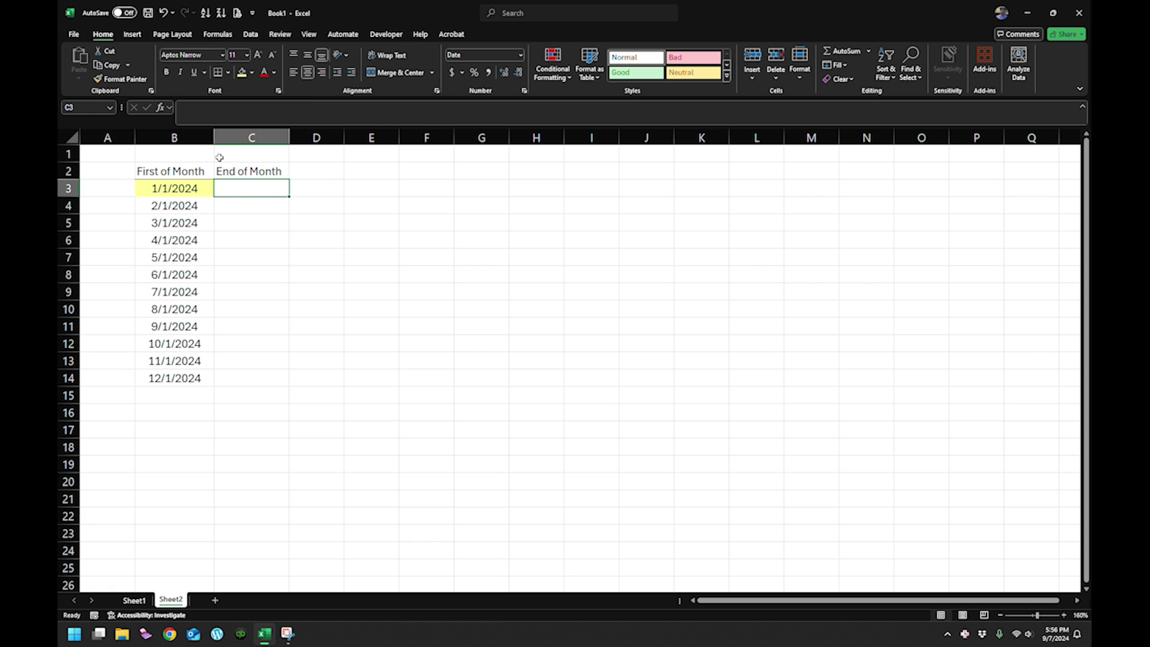
{"action": "type", "text": "=B4-"}
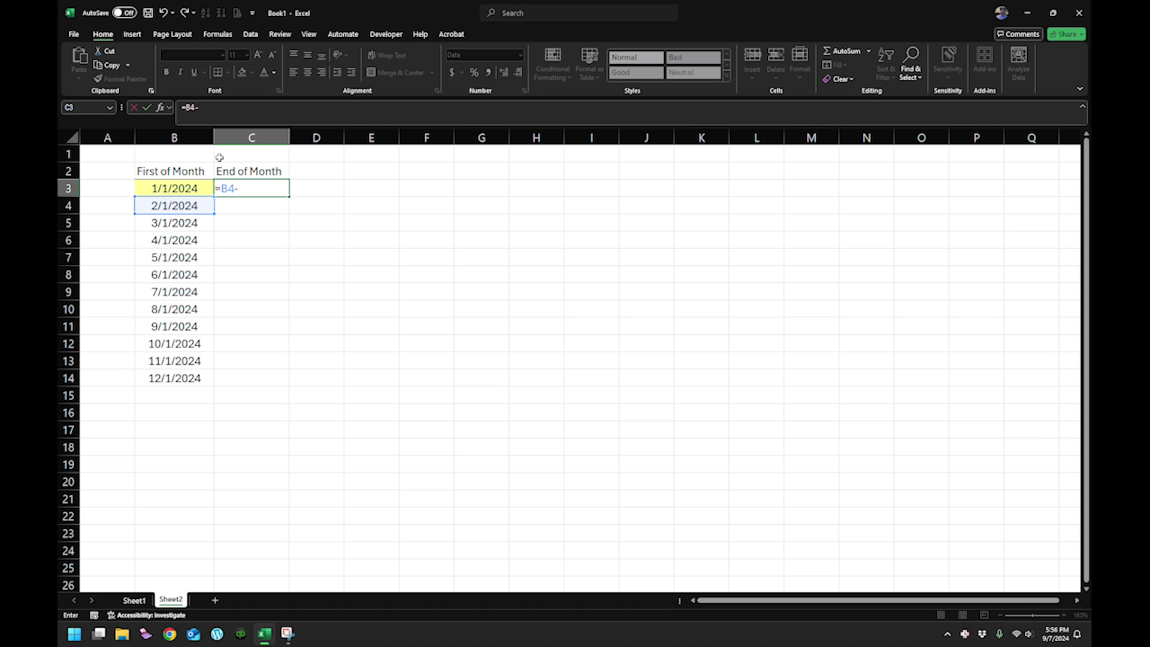
{"action": "type", "text": "1"}
{"action": "key", "text": "Return"}
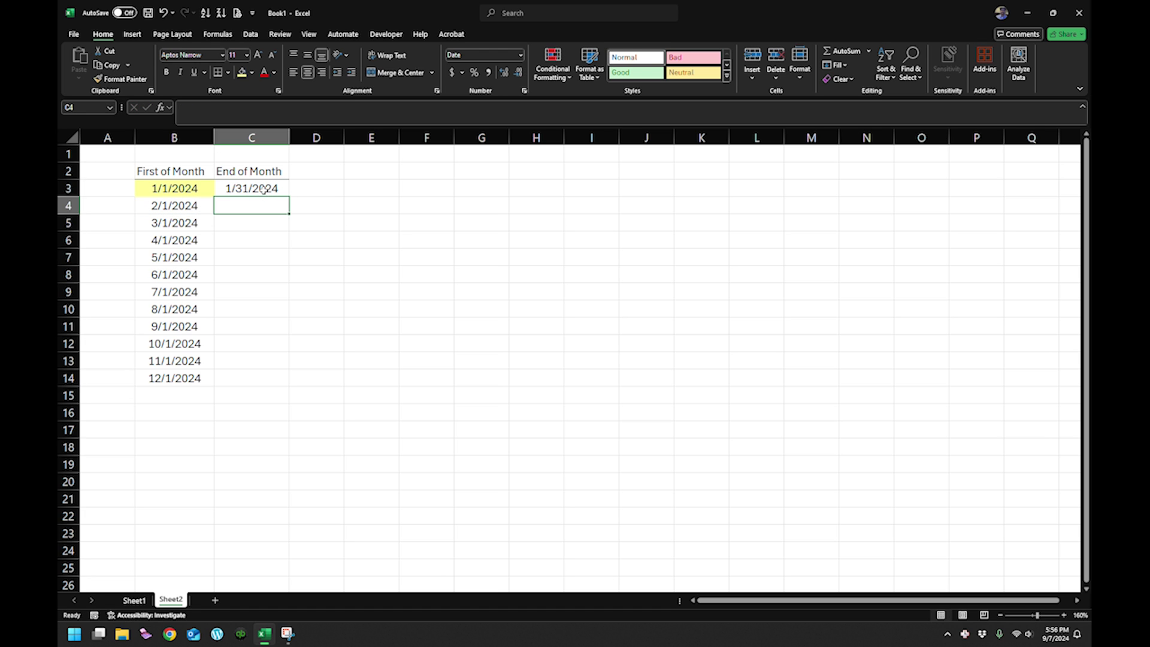
{"action": "left_click", "coordinate": [264, 190]}
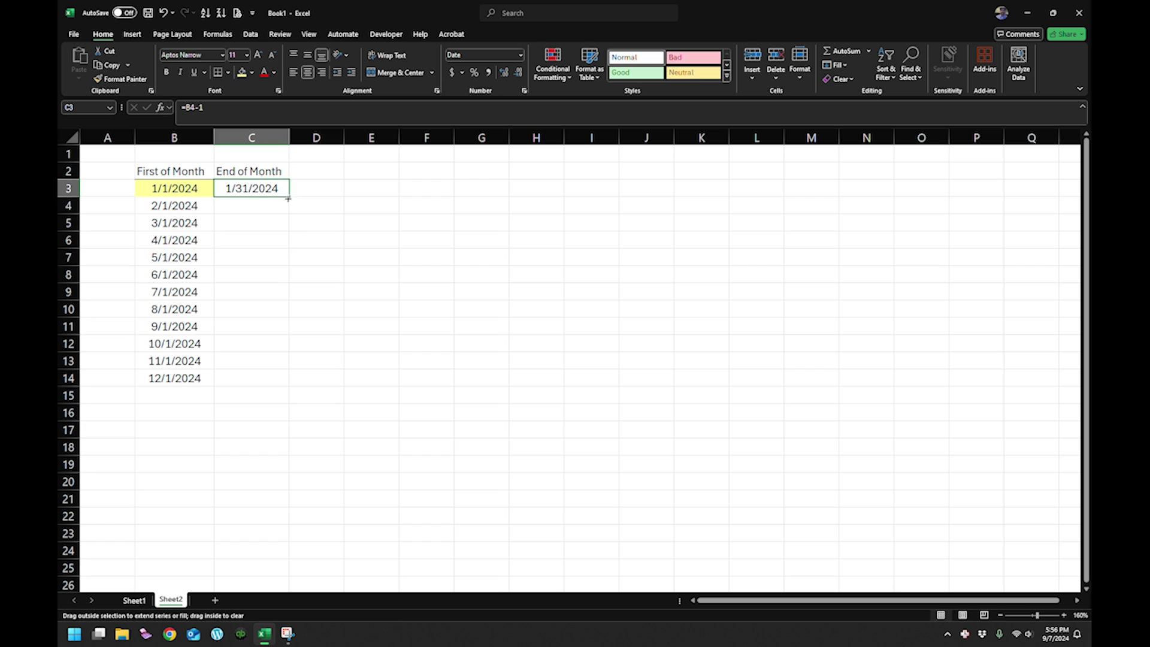
{"action": "left_click_drag", "start_coordinate": [287, 199], "coordinate": [242, 379]}
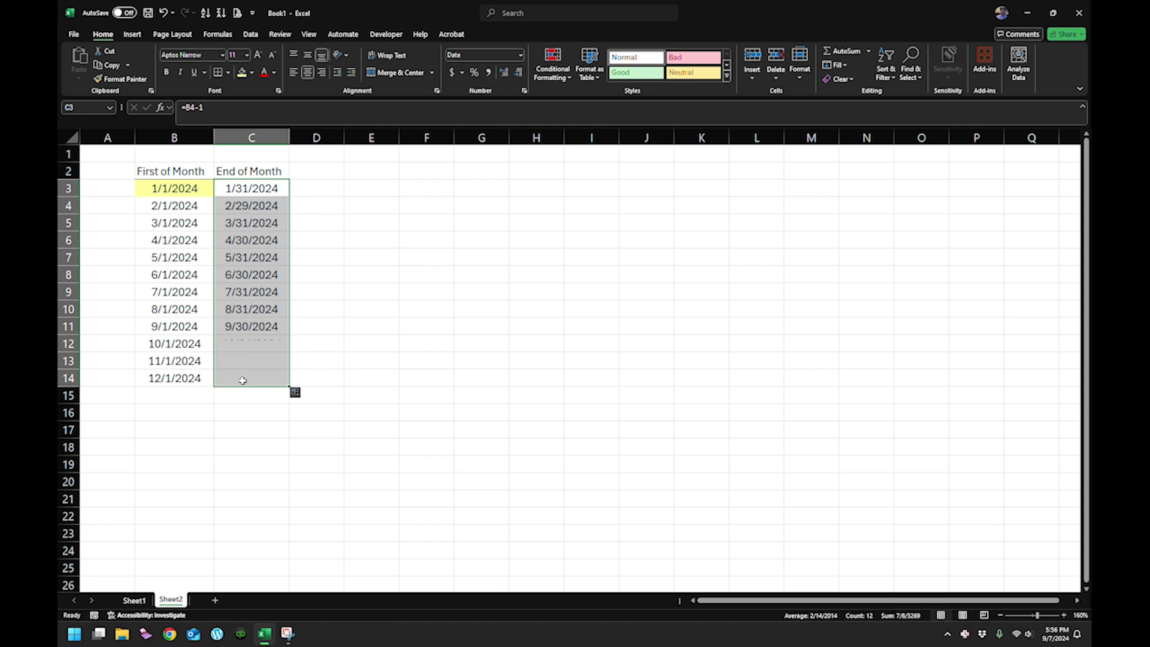
Inspect December's #### cell C14, whose =B15-1 formula references the blank B15
{"action": "left_click", "coordinate": [242, 378]}
{"action": "left_click", "coordinate": [159, 394]}
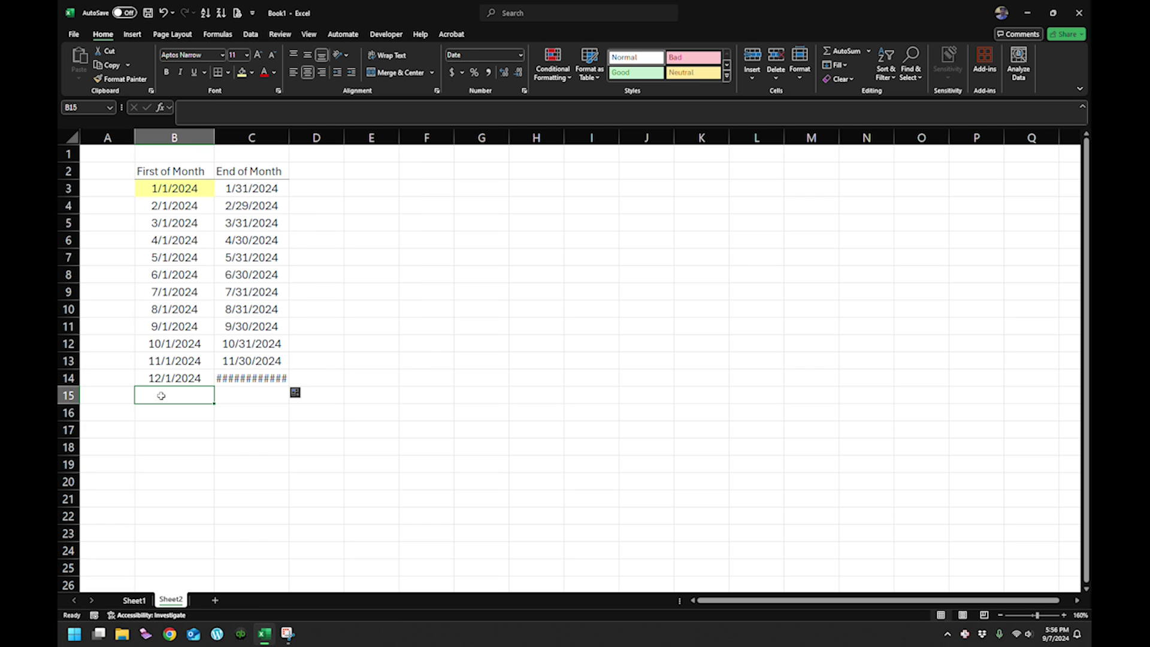
{"action": "left_click", "coordinate": [260, 381]}
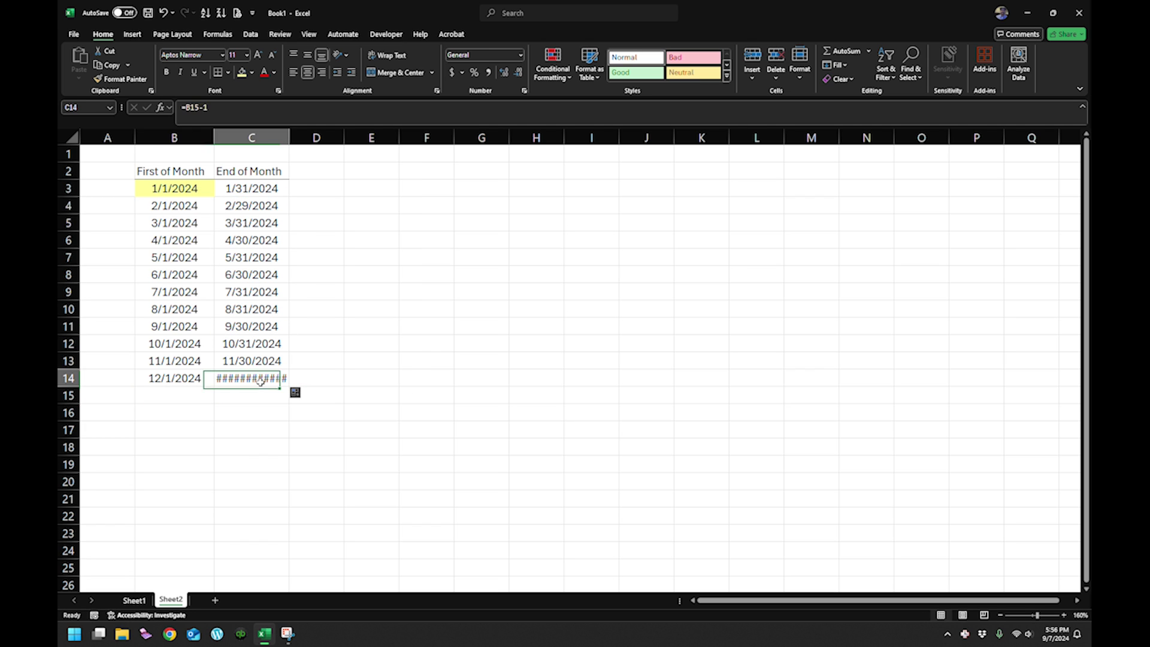
{"action": "left_click", "coordinate": [240, 111]}
{"action": "key", "text": "Escape"}
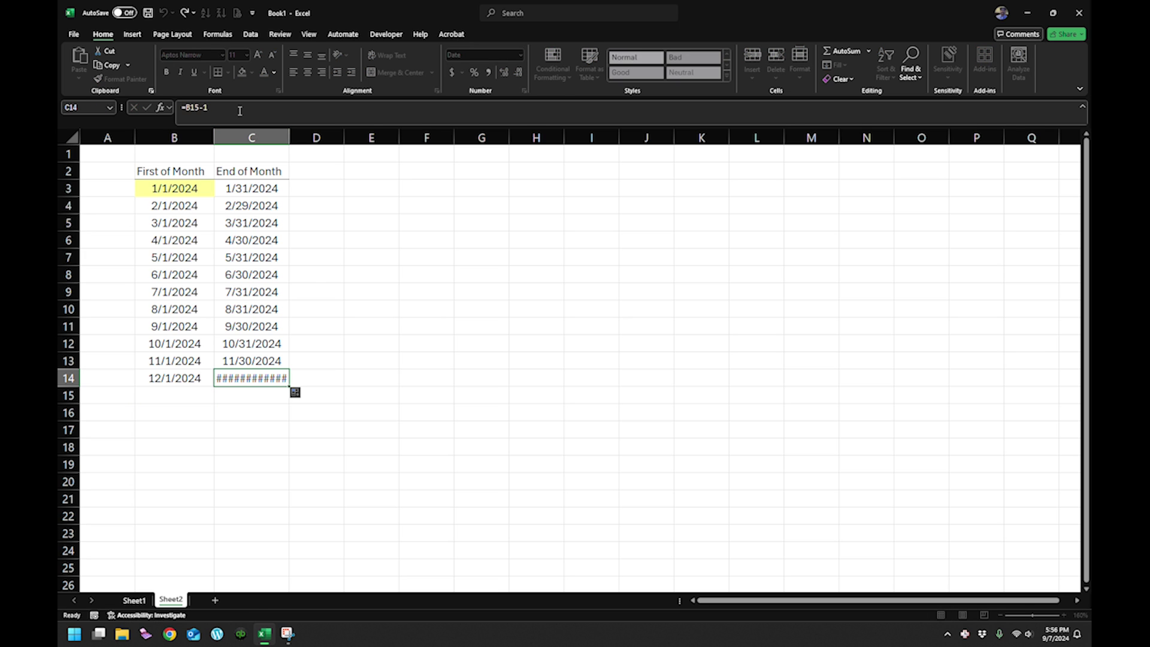
Change C3's formula to =DATE(YEAR(B3),MONTH(B3)+1,1)-1 using B4's copied DATE formula
{"action": "left_click", "coordinate": [255, 189]}
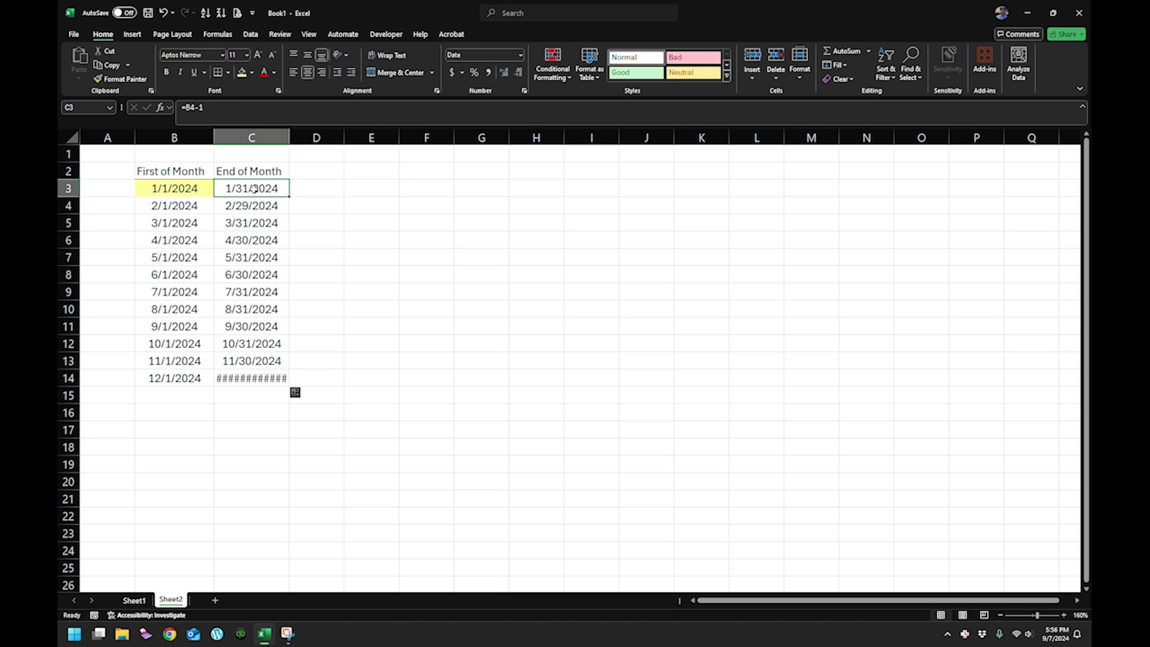
{"action": "left_click", "coordinate": [196, 203]}
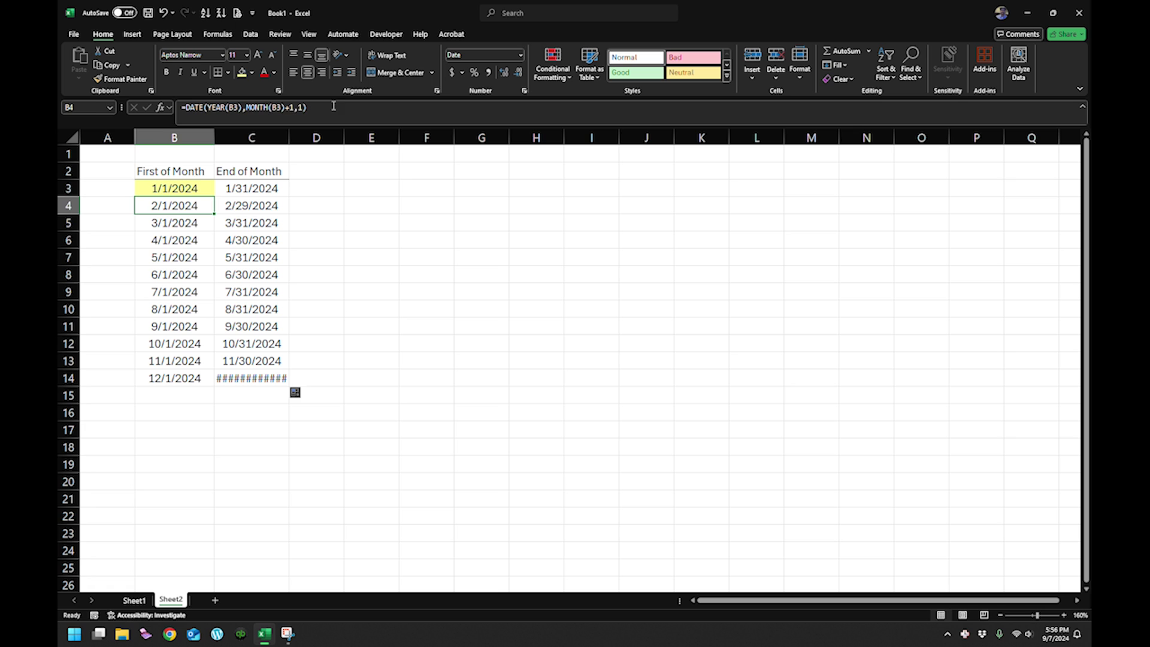
{"action": "left_click_drag", "start_coordinate": [331, 106], "coordinate": [191, 102]}
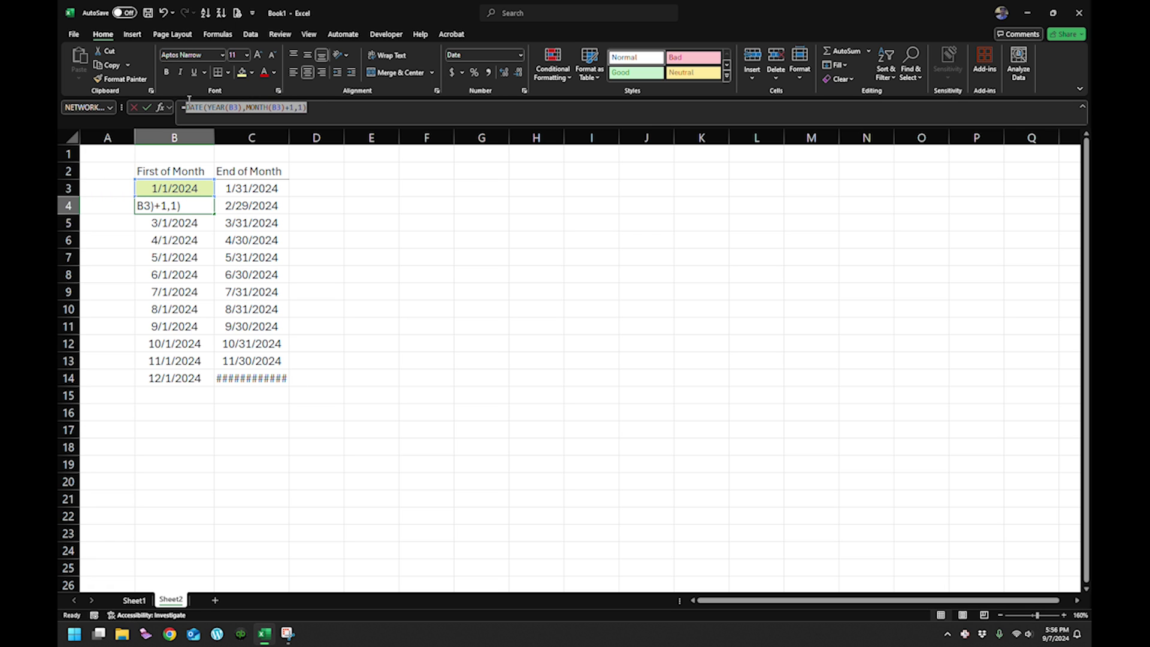
{"action": "key", "text": "ctrl+c"}
{"action": "key", "text": "Escape"}
{"action": "left_click", "coordinate": [247, 187]}
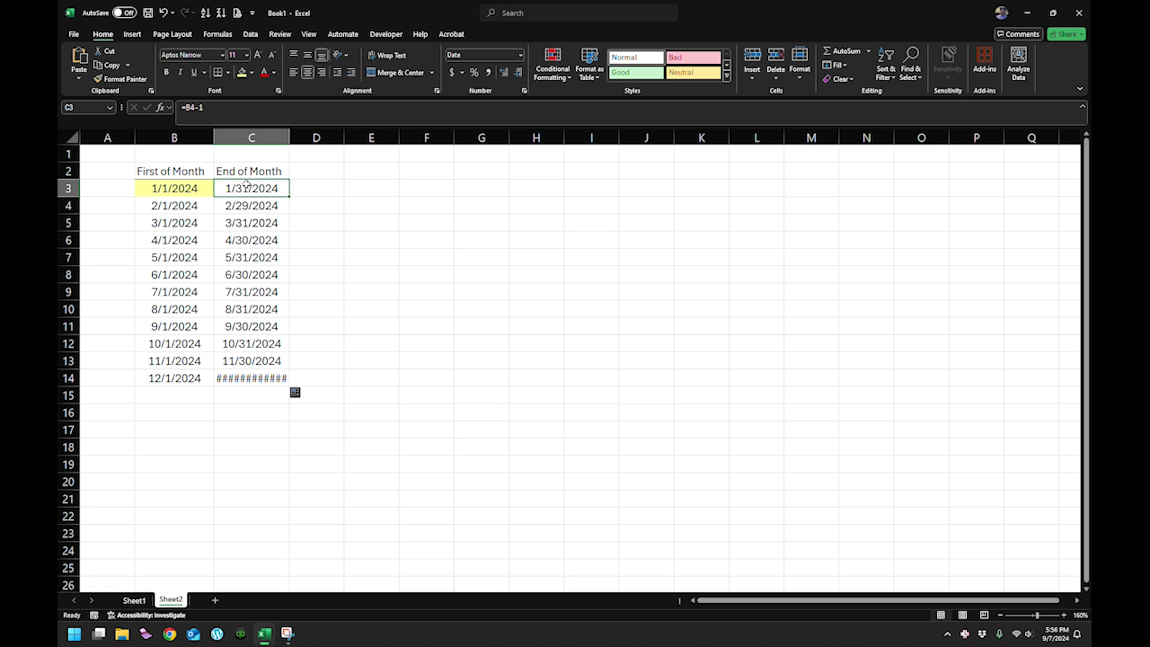
{"action": "type", "text": "=B4-1"}
{"action": "left_click_drag", "start_coordinate": [226, 107], "coordinate": [187, 102]}
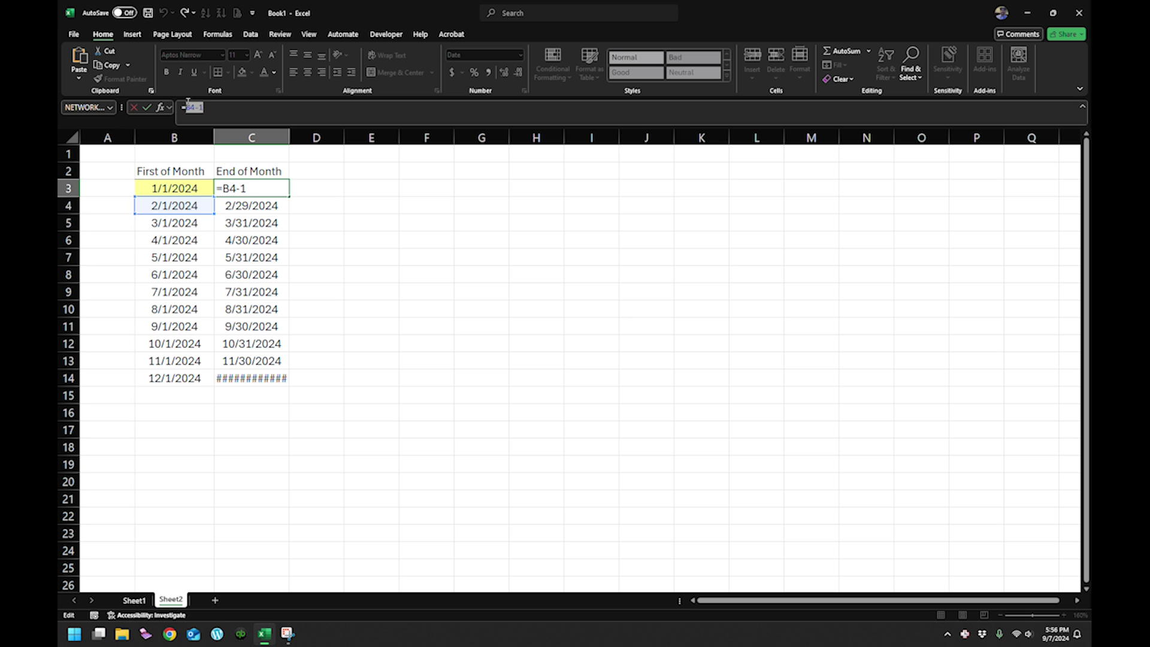
{"action": "key", "text": "ctrl+v"}
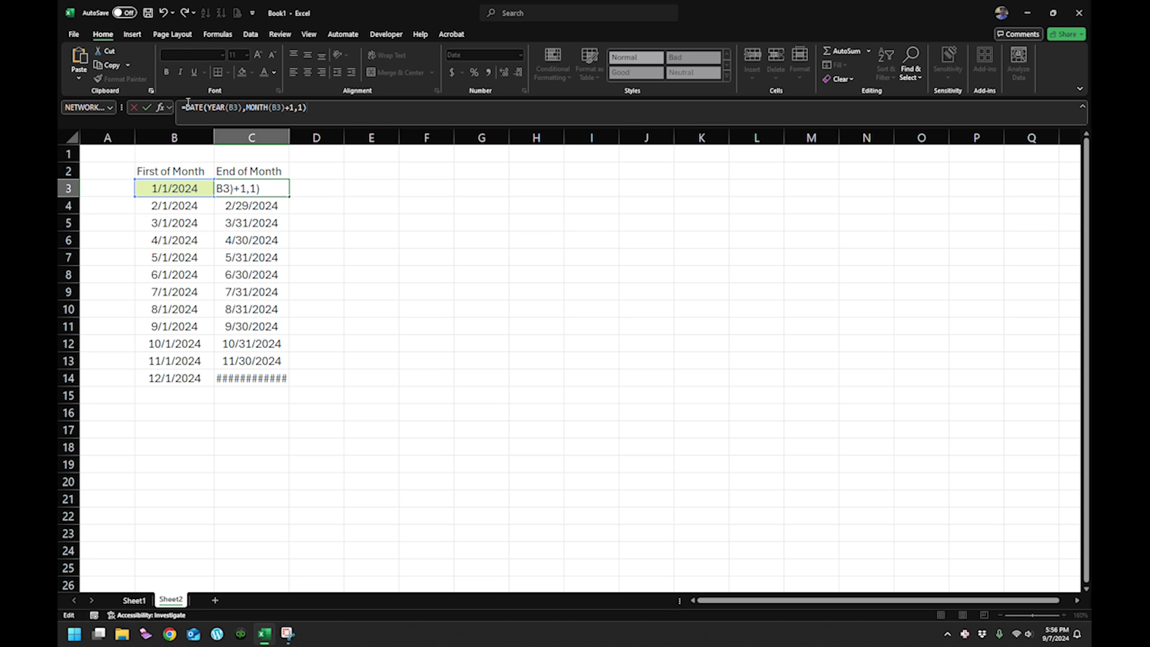
{"action": "type", "text": "-1"}
{"action": "key", "text": "Return"}
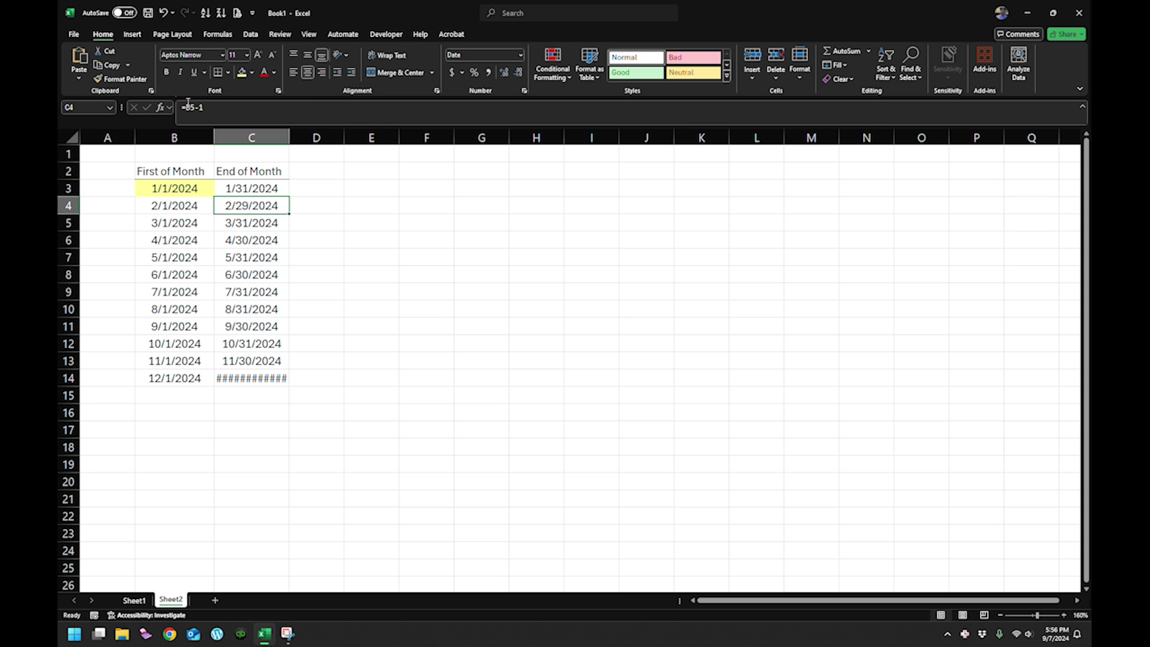
Fill the new C3 formula down to C14, then enter 1/1/2025 in B3
{"action": "left_click", "coordinate": [247, 189]}
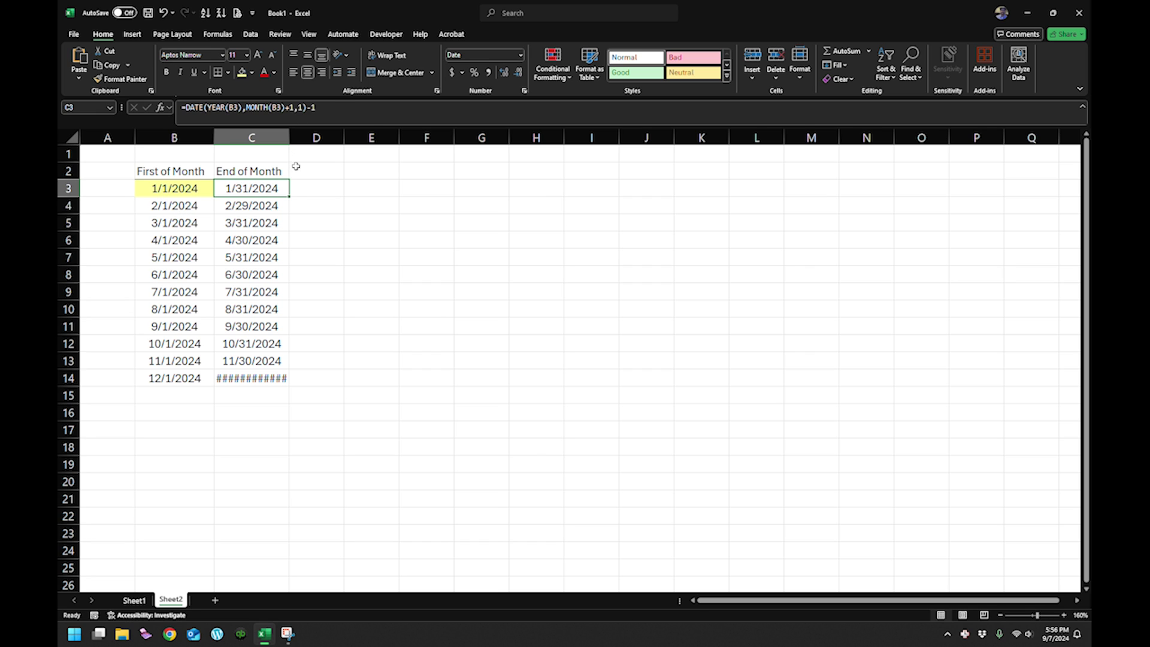
{"action": "left_click", "coordinate": [290, 195]}
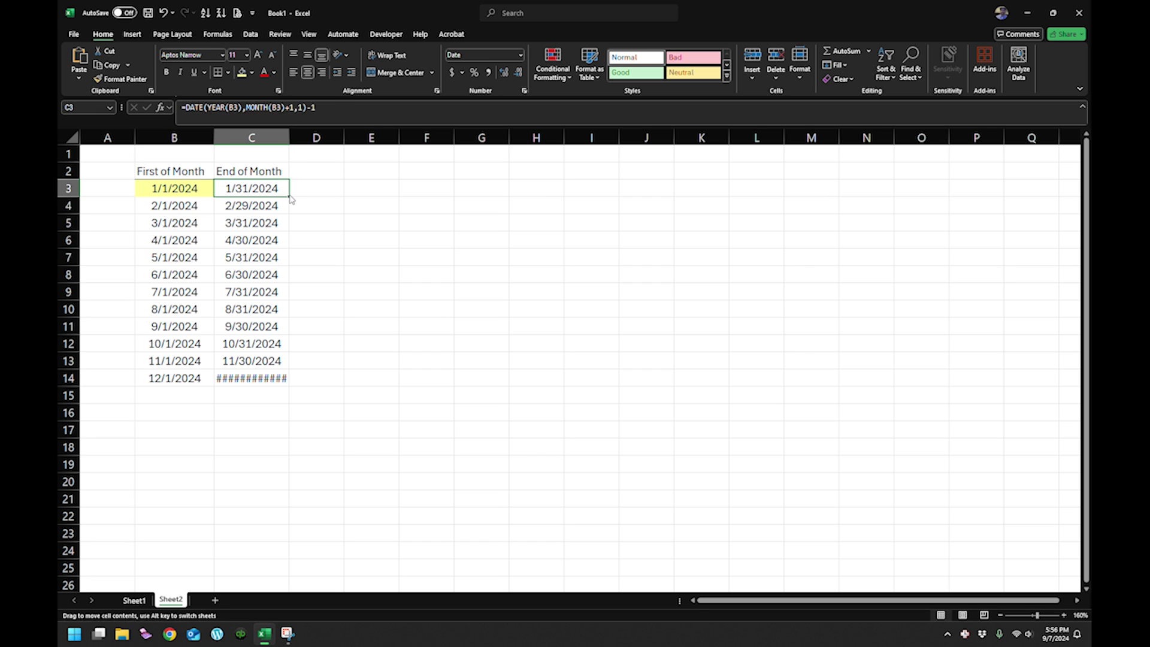
{"action": "left_click_drag", "start_coordinate": [290, 194], "coordinate": [300, 385]}
{"action": "key", "text": "Left"}
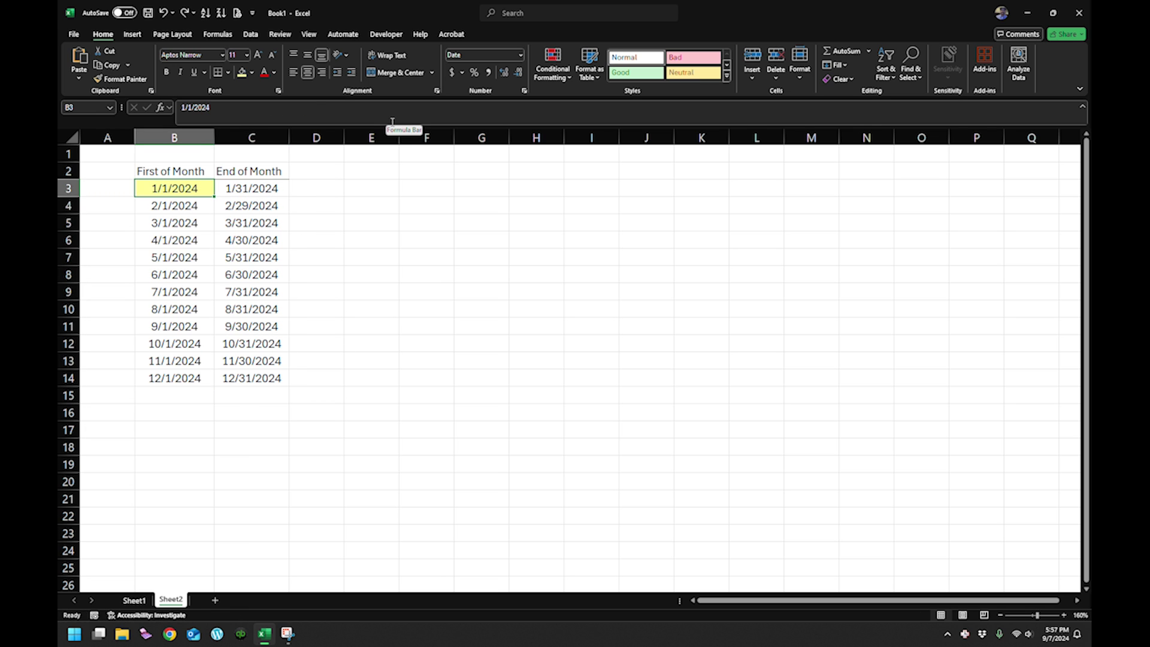
{"action": "type", "text": "1/1"}
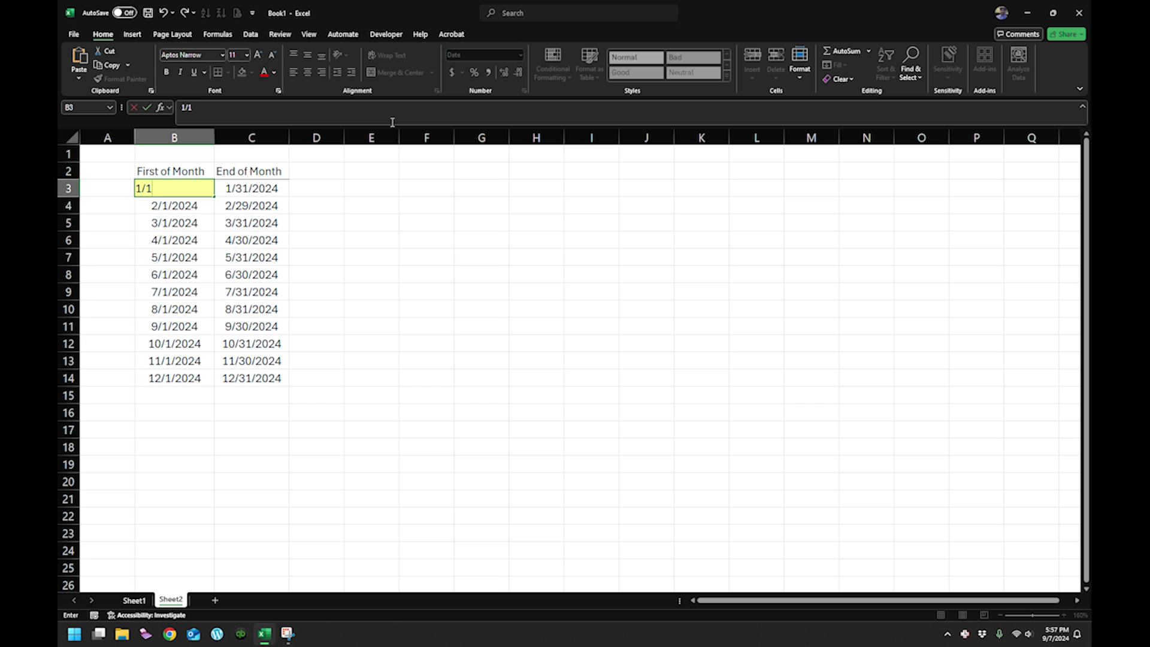
{"action": "type", "text": "/2025"}
{"action": "key", "text": "Return"}
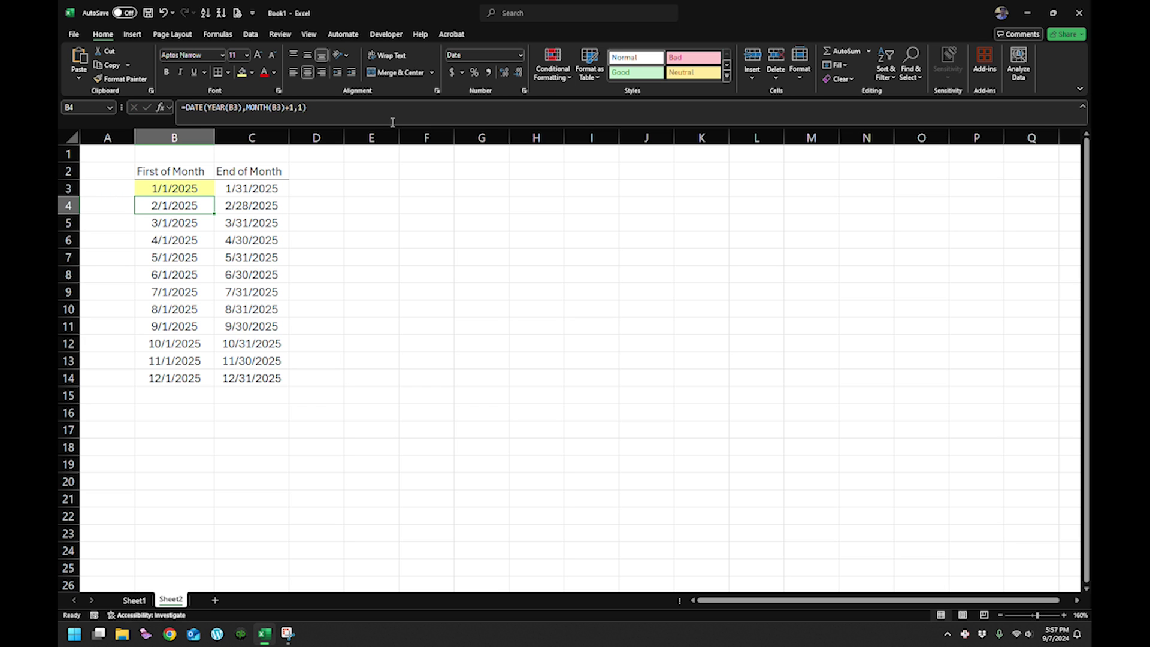
{"action": "key", "text": "Up"}
{"action": "type", "text": "1/1"}
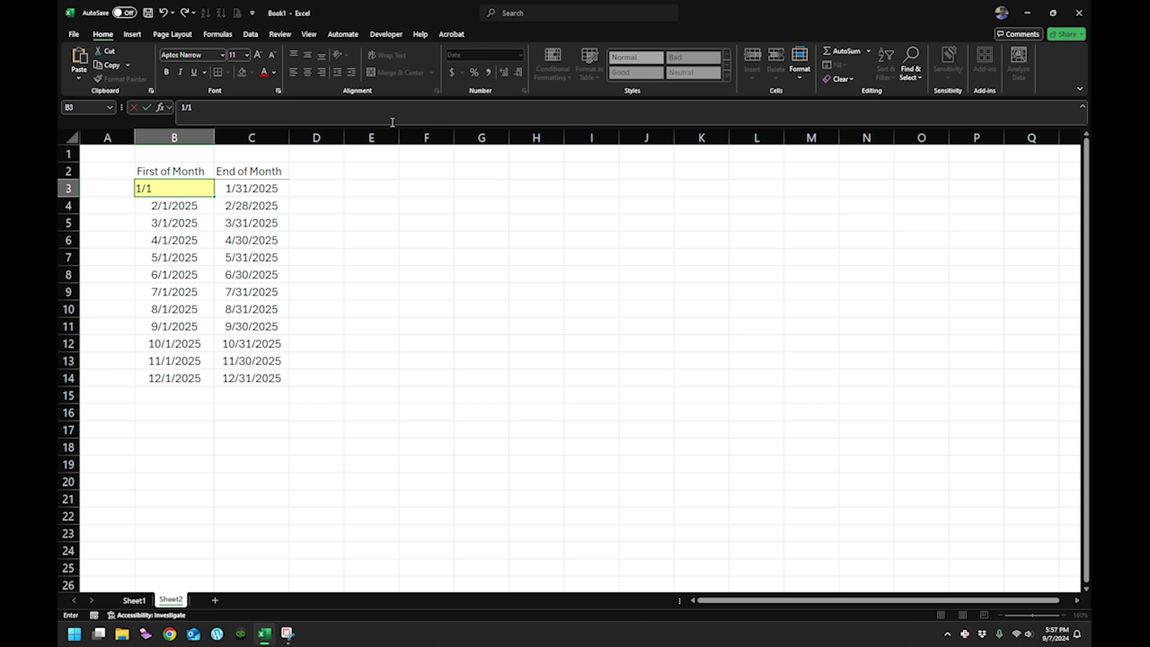
{"action": "type", "text": "/2026"}
{"action": "key", "text": "Return"}
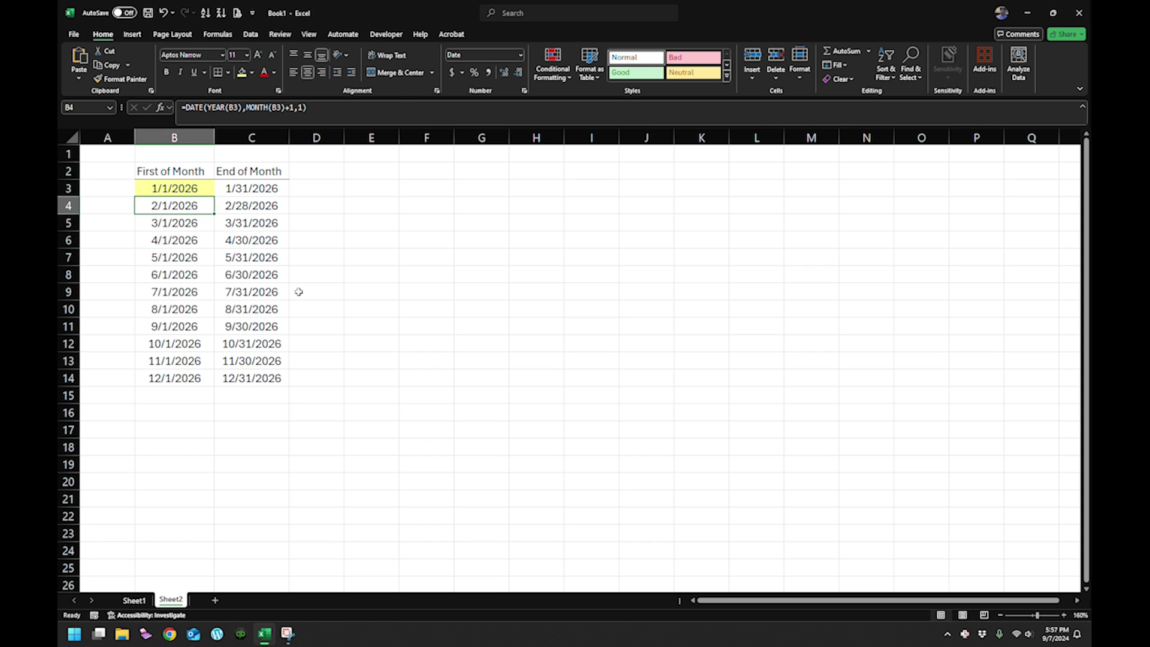
{"action": "key", "text": "Up"}
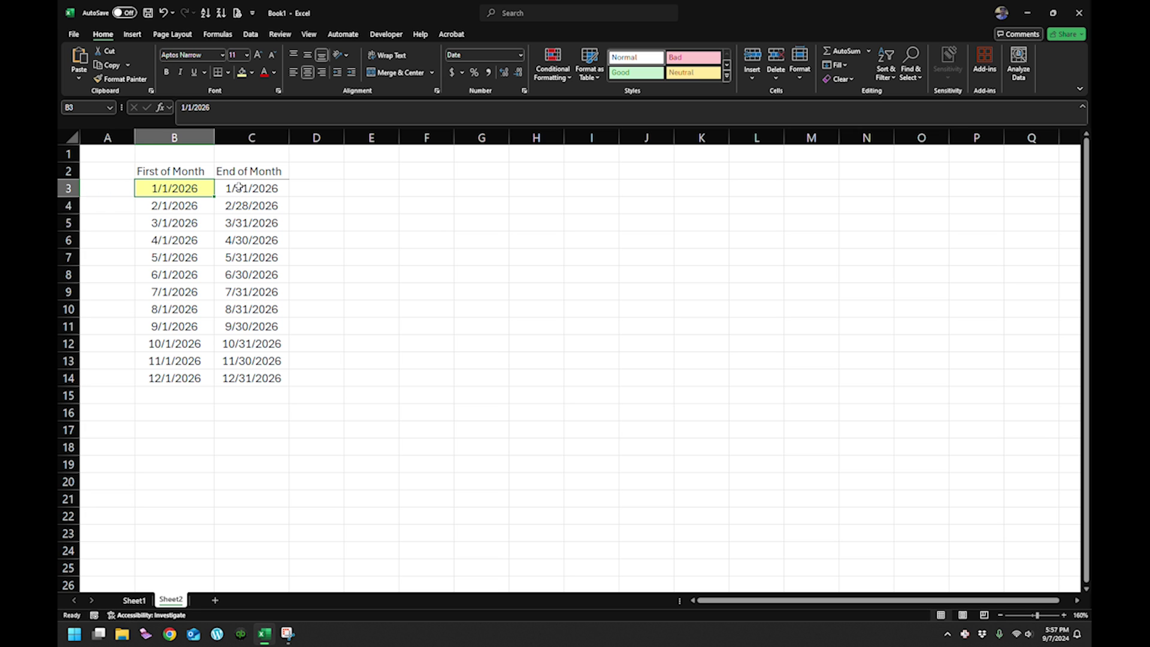
{"action": "type", "text": "1/1/24"}
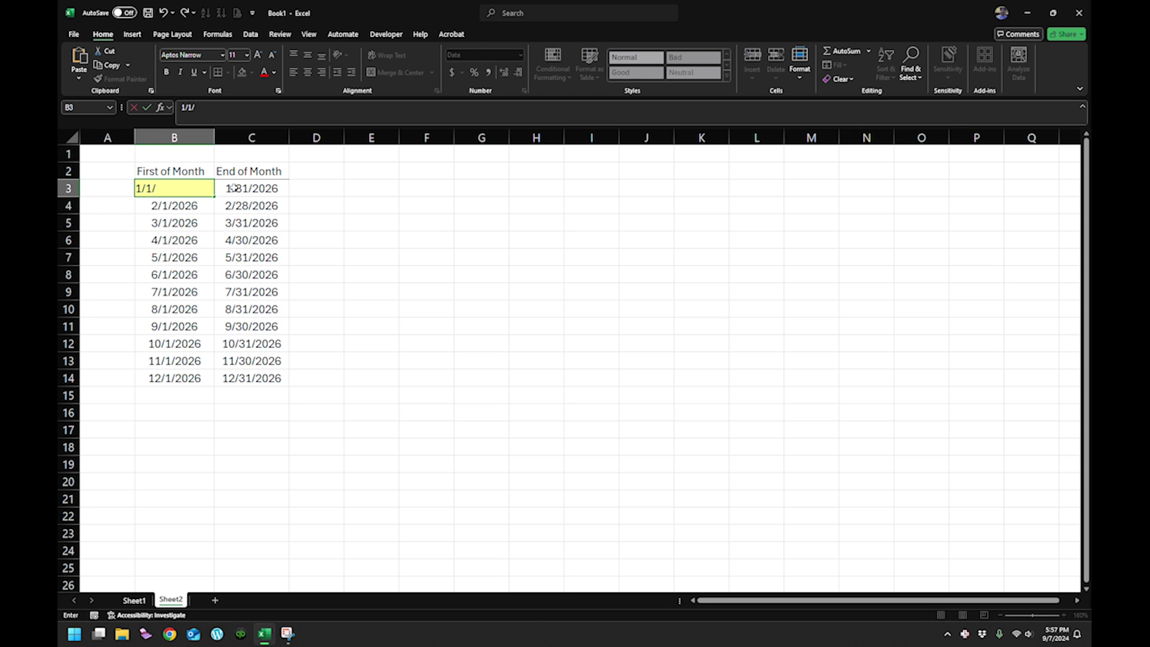
{"action": "key", "text": "Return"}
{"action": "key", "text": "Down"}
{"action": "key", "text": "Down"}
{"action": "key", "text": "Down"}
{"action": "key", "text": "Down"}
{"action": "key", "text": "Down"}
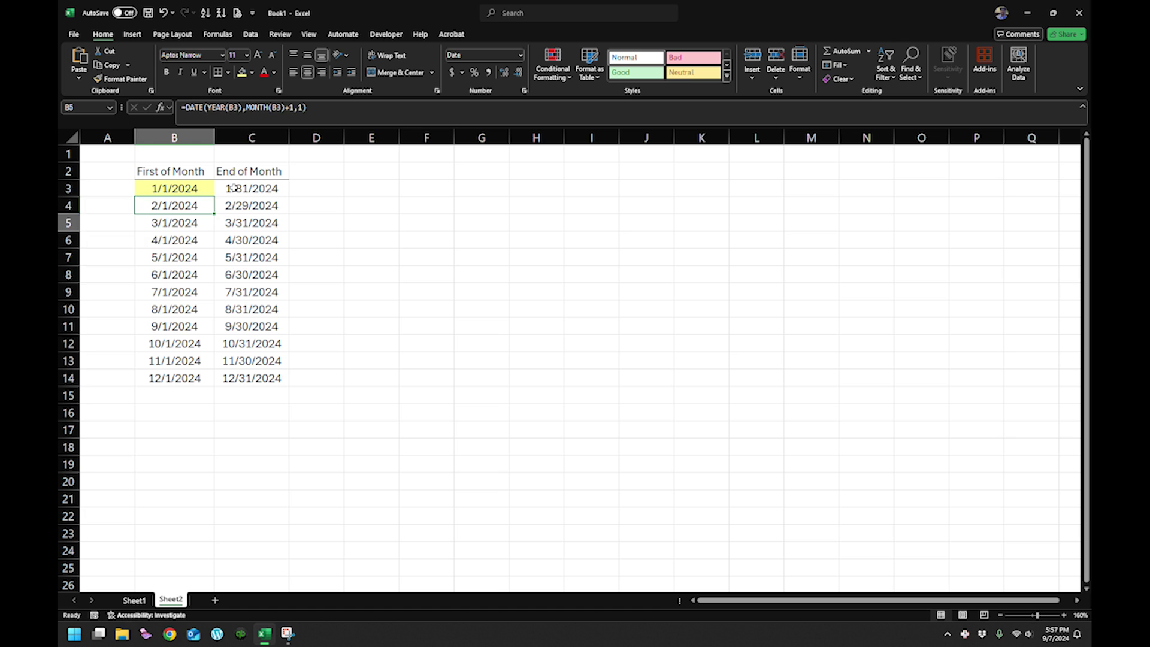
{"action": "key", "text": "Down"}
{"action": "key", "text": "Down"}
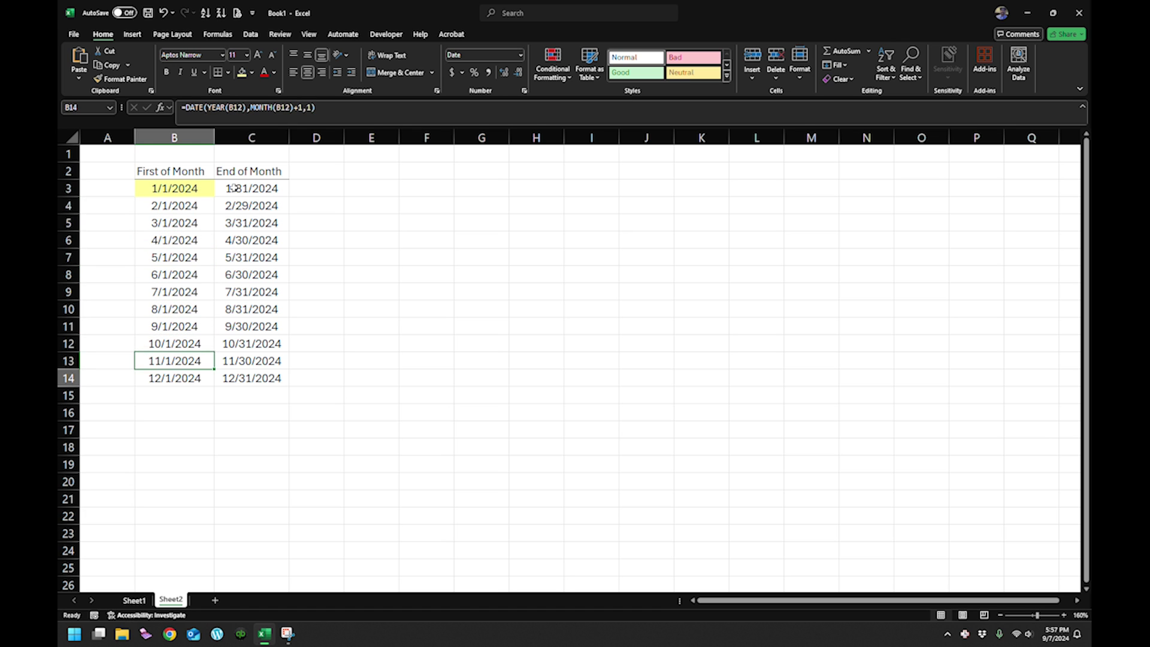
{"action": "key", "text": "Down"}
{"action": "key", "text": "Up"}
{"action": "key", "text": "Up"}
{"action": "key", "text": "Up"}
{"action": "key", "text": "Up"}
{"action": "key", "text": "Up"}
{"action": "key", "text": "Up"}
{"action": "key", "text": "Up"}
{"action": "key", "text": "Up"}
{"action": "key", "text": "Up"}
{"action": "key", "text": "Up"}
{"action": "key", "text": "Up"}
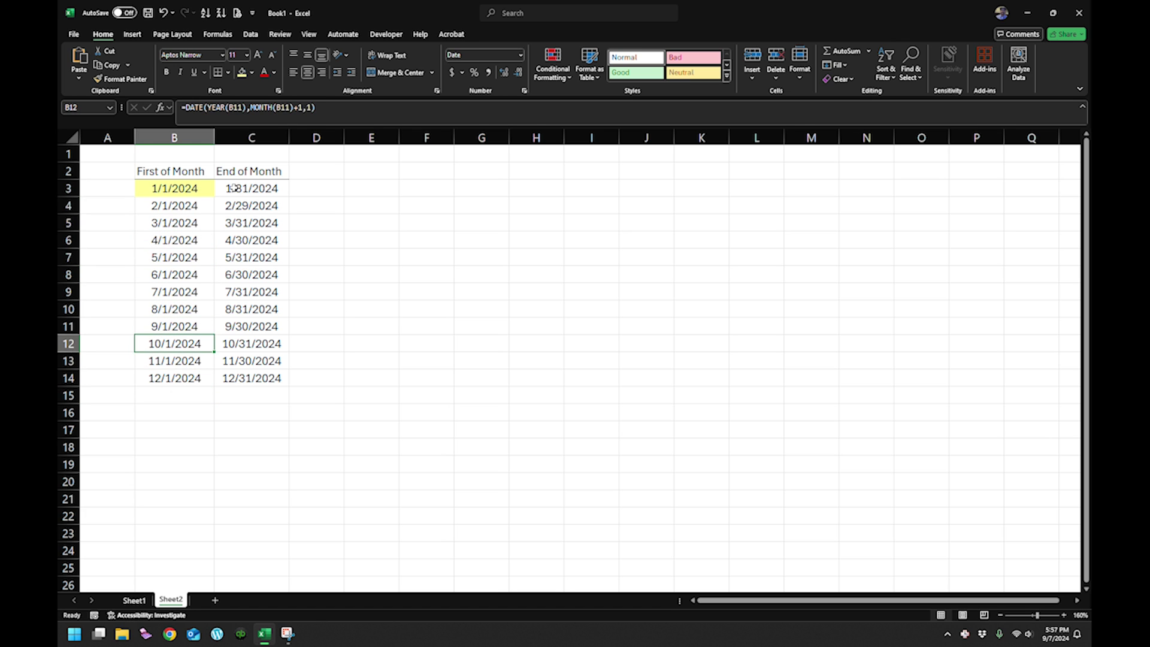
{"action": "key", "text": "Up"}
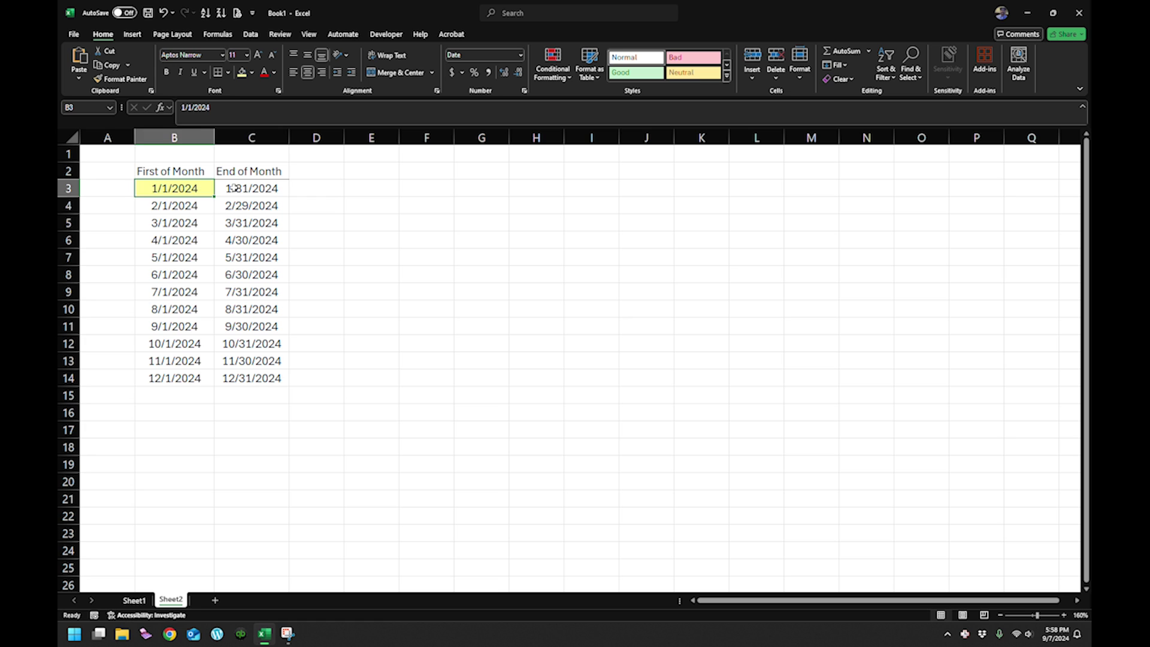
{"action": "key", "text": "Right"}
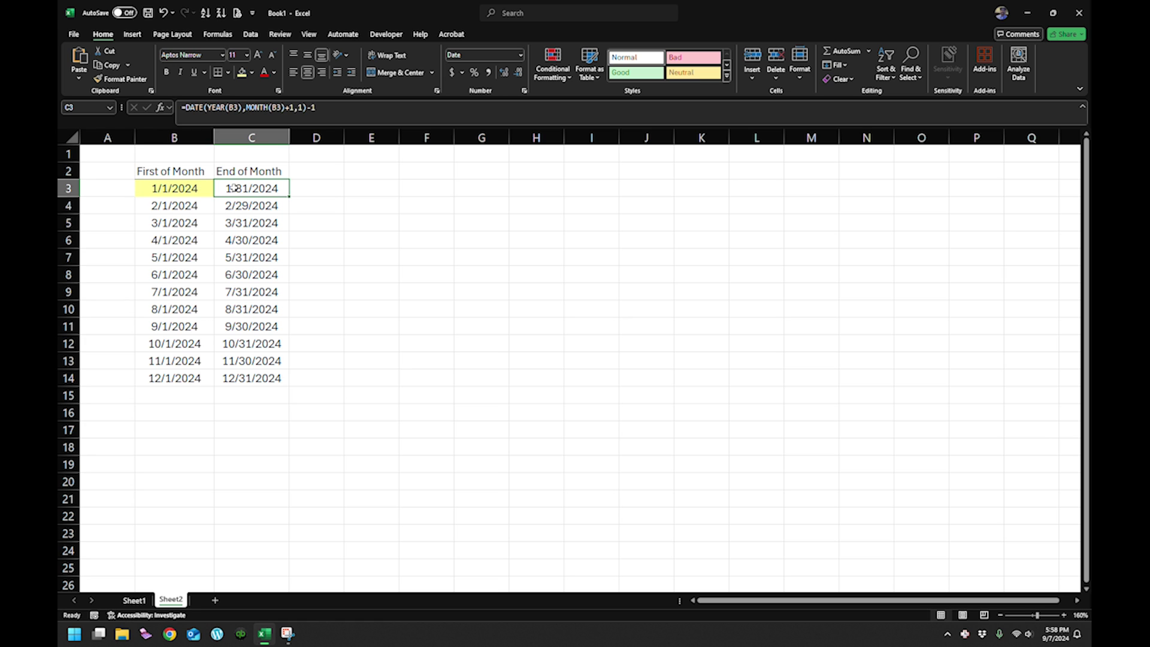
Enter =EOMONTH(B3,0) in C3 for January's month-end date
{"action": "type", "text": "=eo"}
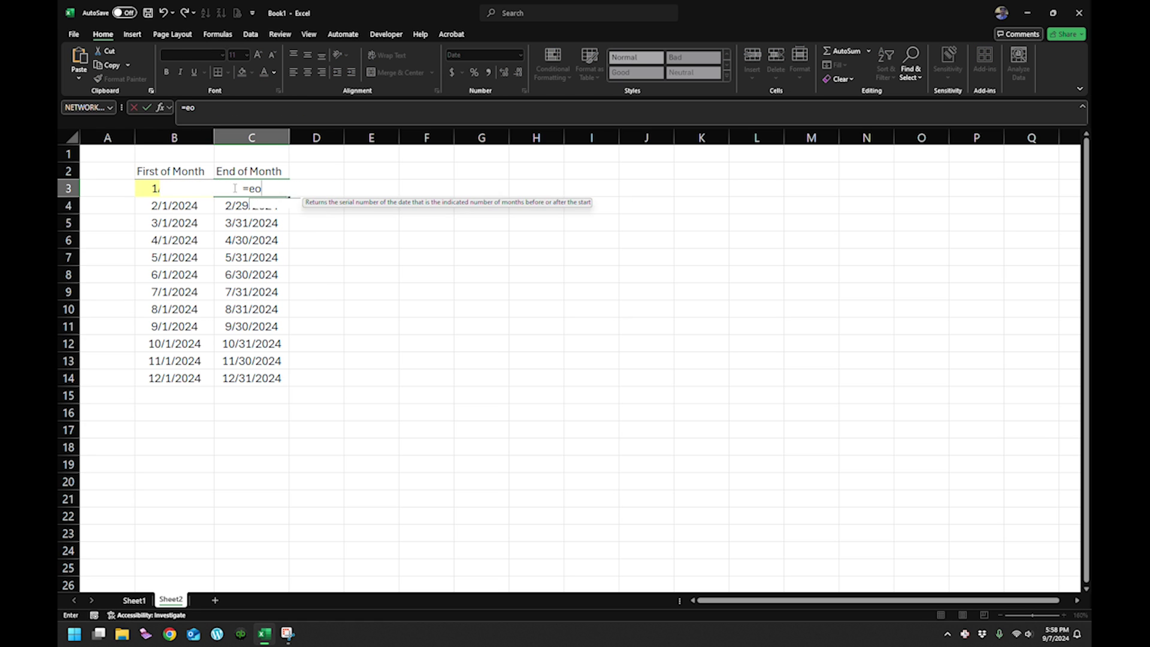
{"action": "type", "text": "month("}
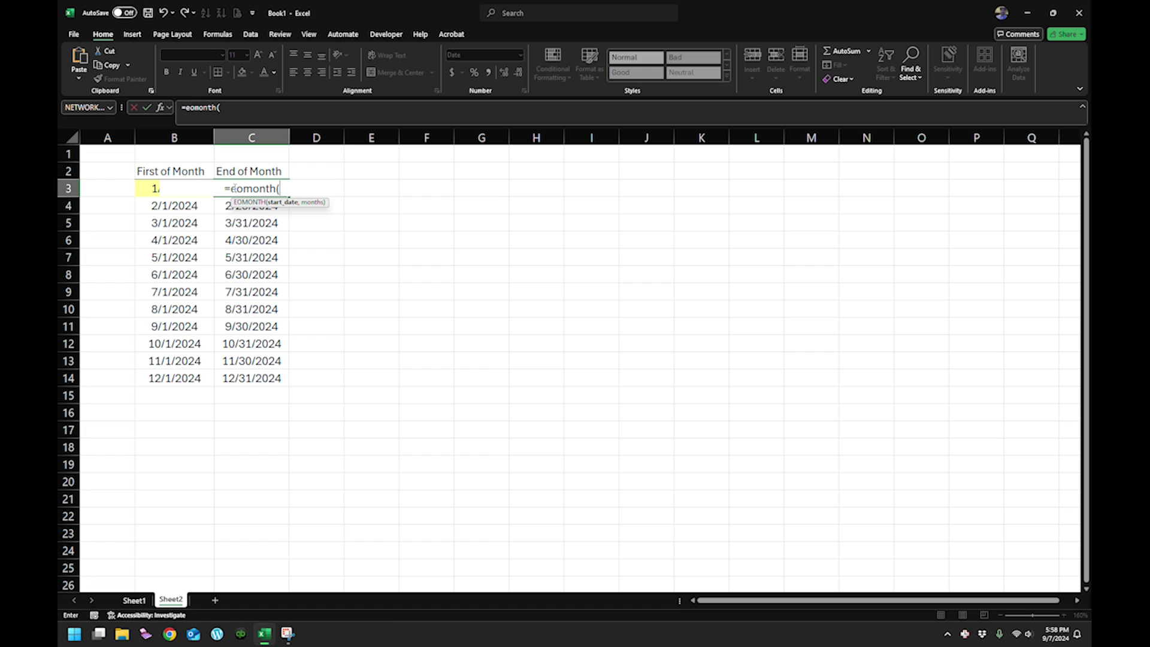
{"action": "key", "text": "Left"}
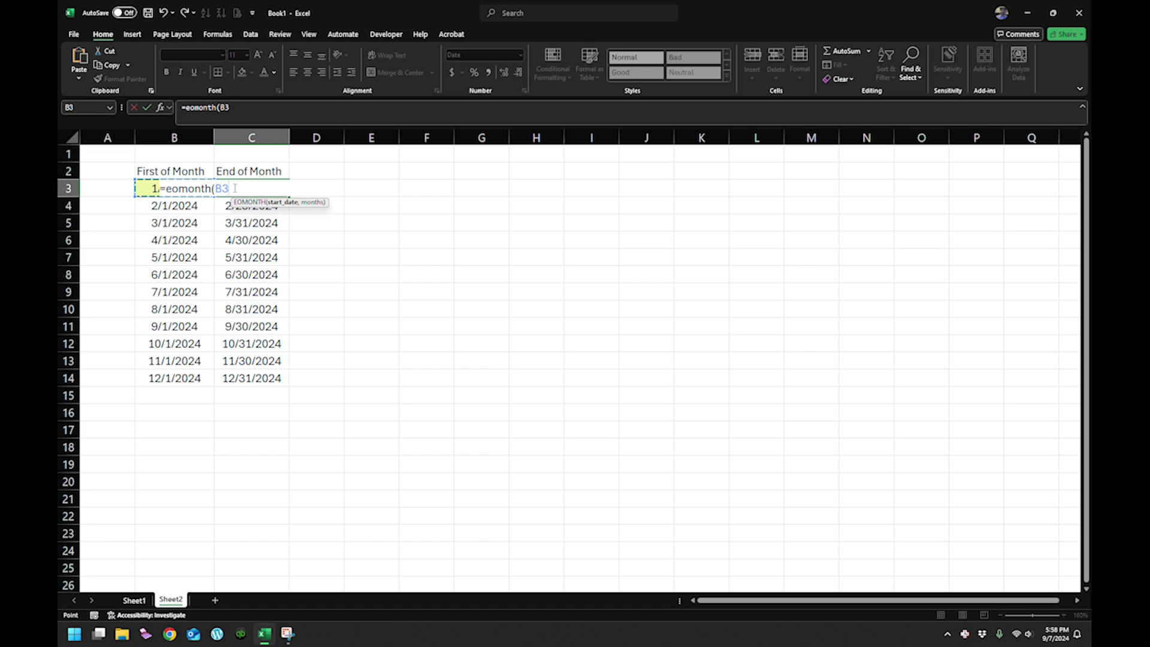
{"action": "type", "text": ","}
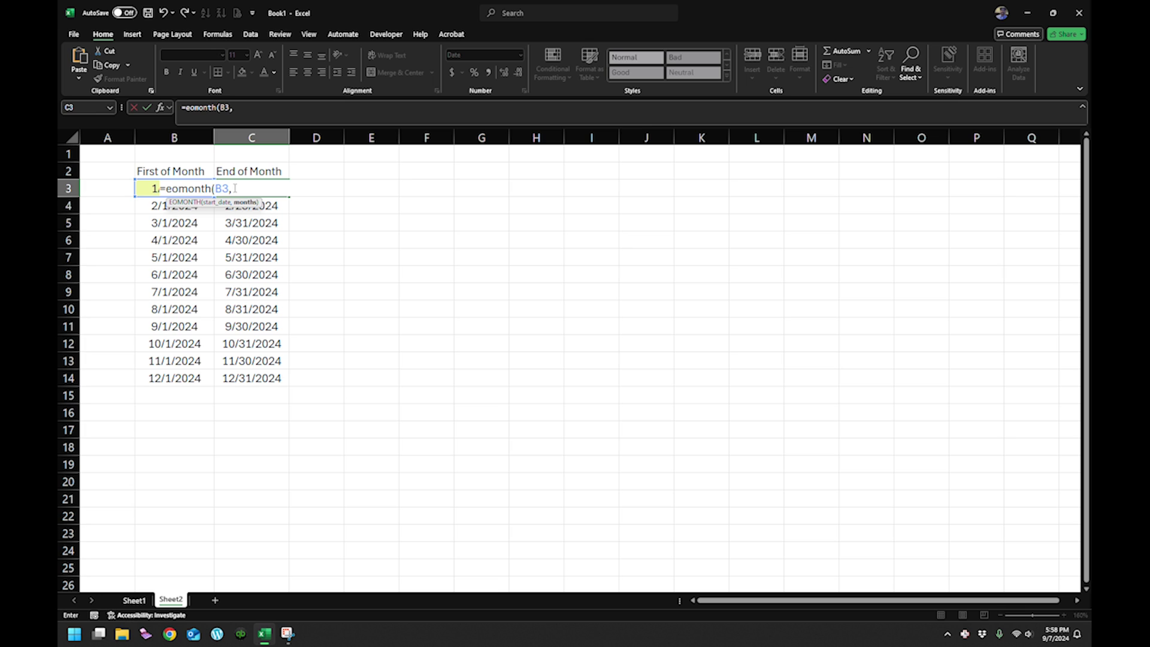
{"action": "type", "text": "0)"}
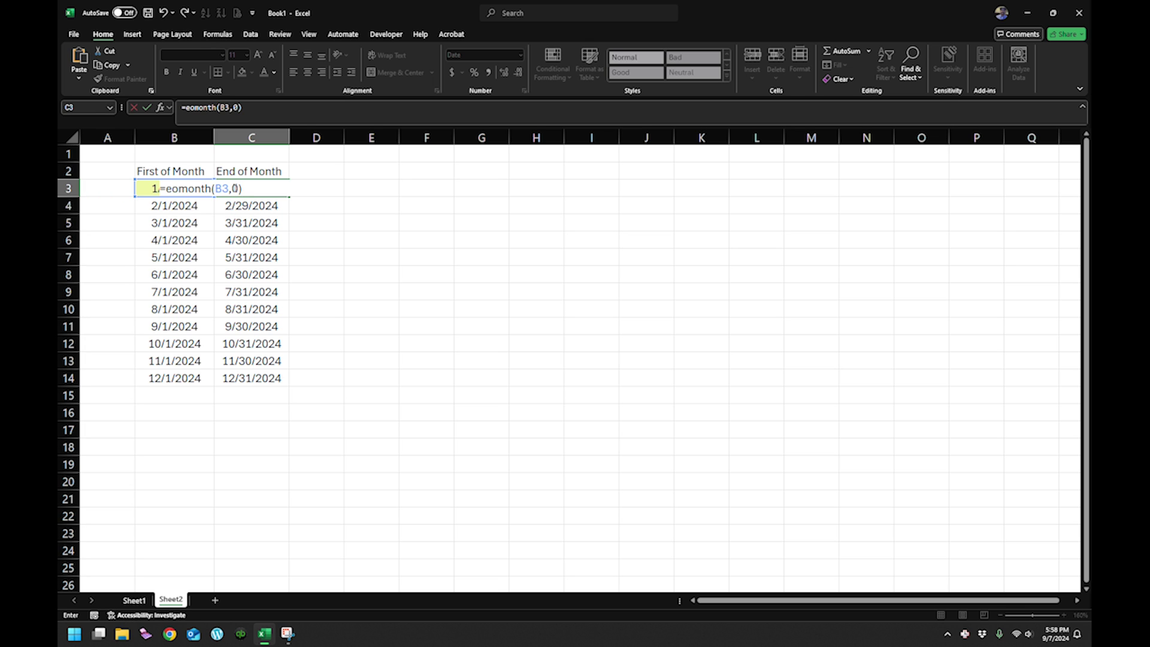
{"action": "key", "text": "Return"}
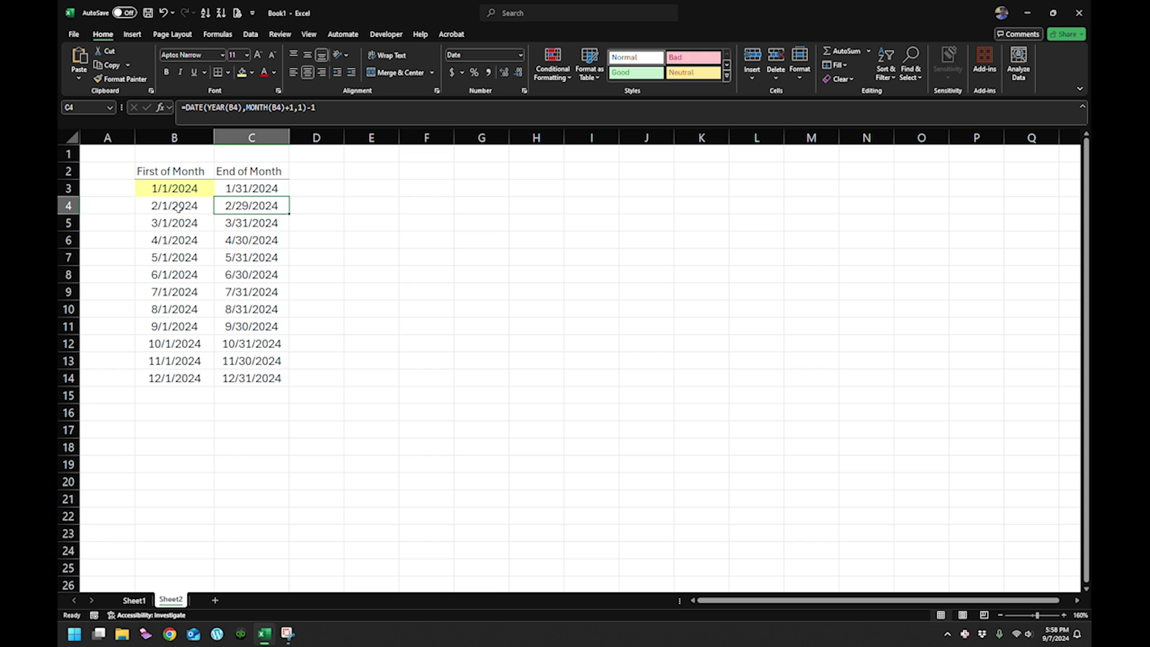
{"action": "left_click", "coordinate": [178, 207]}
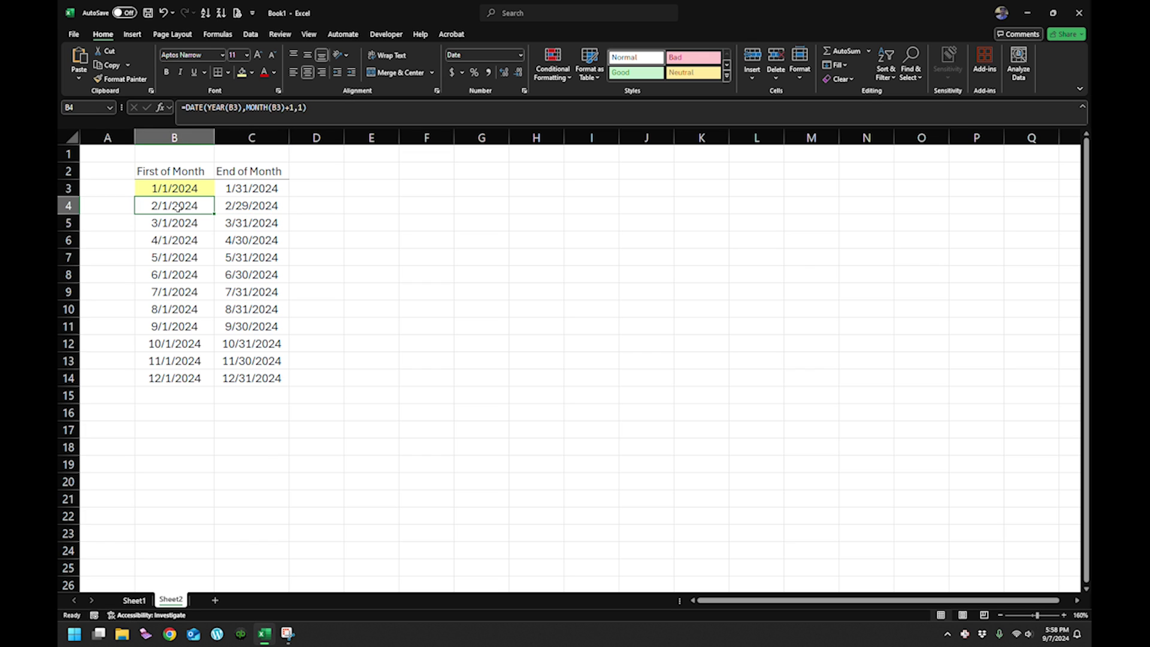
Set B4 to =C3+1 so February starts the day after January ends
{"action": "type", "text": "="}
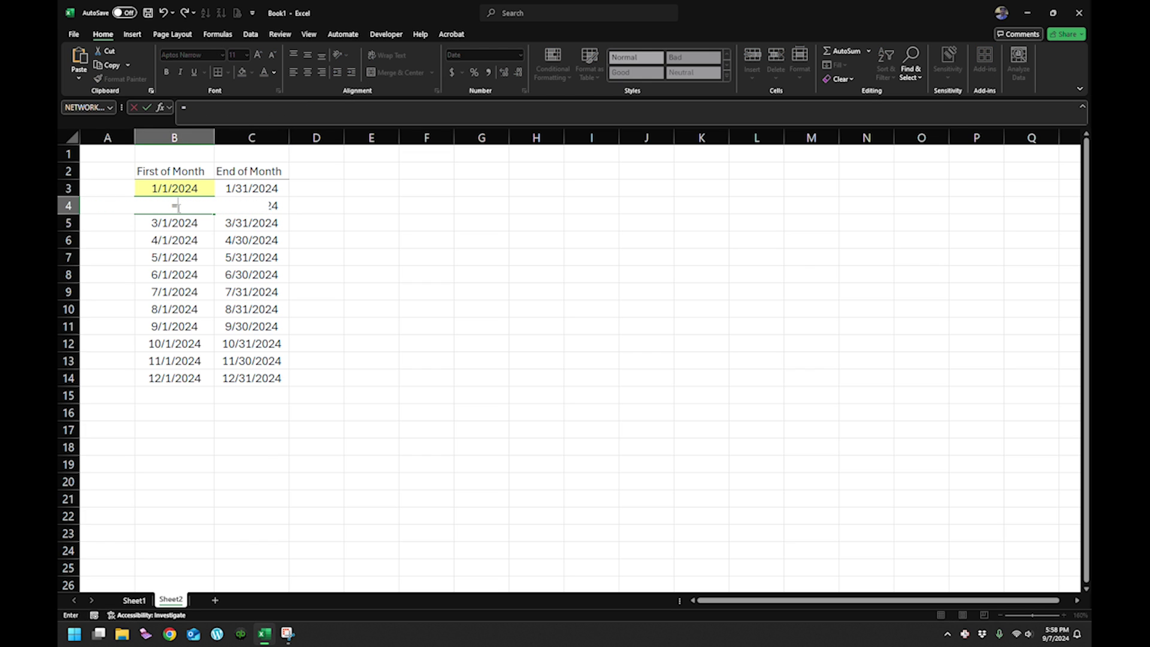
{"action": "left_click", "coordinate": [239, 186]}
{"action": "type", "text": "-1"}
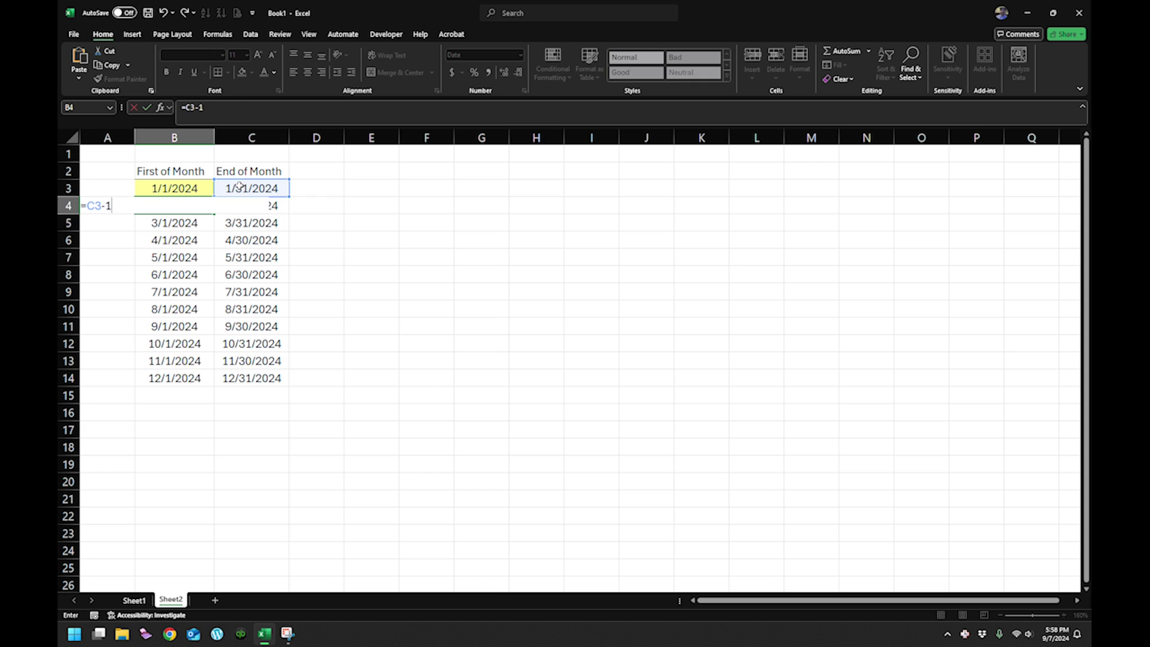
{"action": "key", "text": "Return"}
{"action": "key", "text": "Up"}
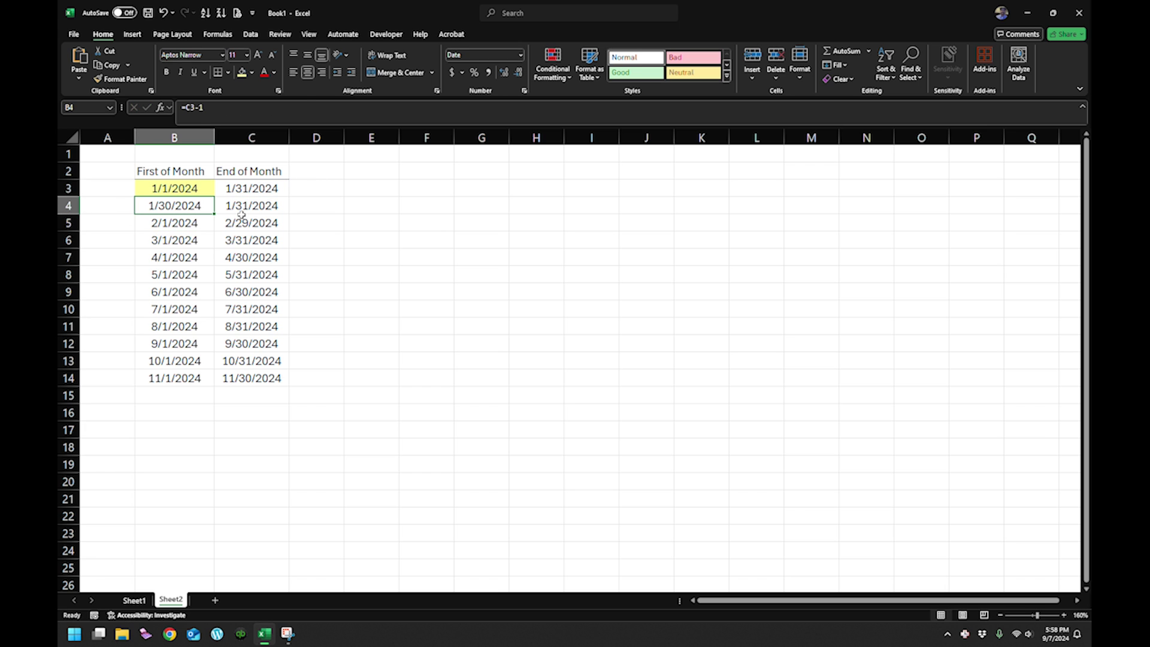
{"action": "left_click", "coordinate": [216, 112]}
{"action": "key", "text": "BackSpace"}
{"action": "key", "text": "BackSpace"}
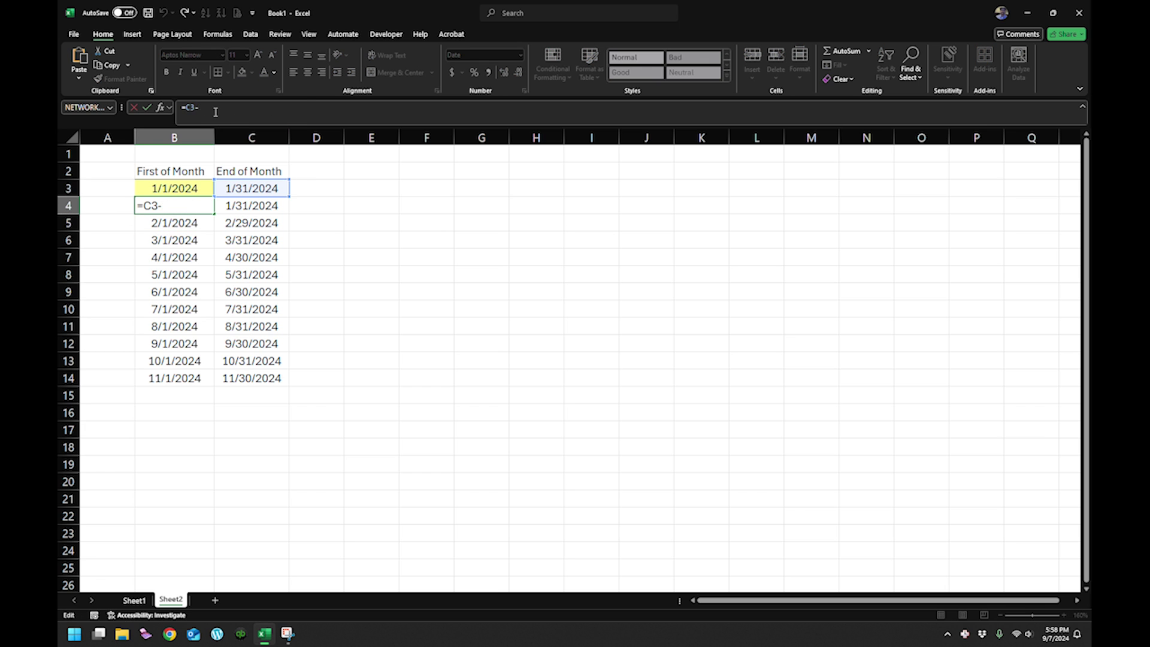
{"action": "type", "text": "+1"}
{"action": "key", "text": "Return"}
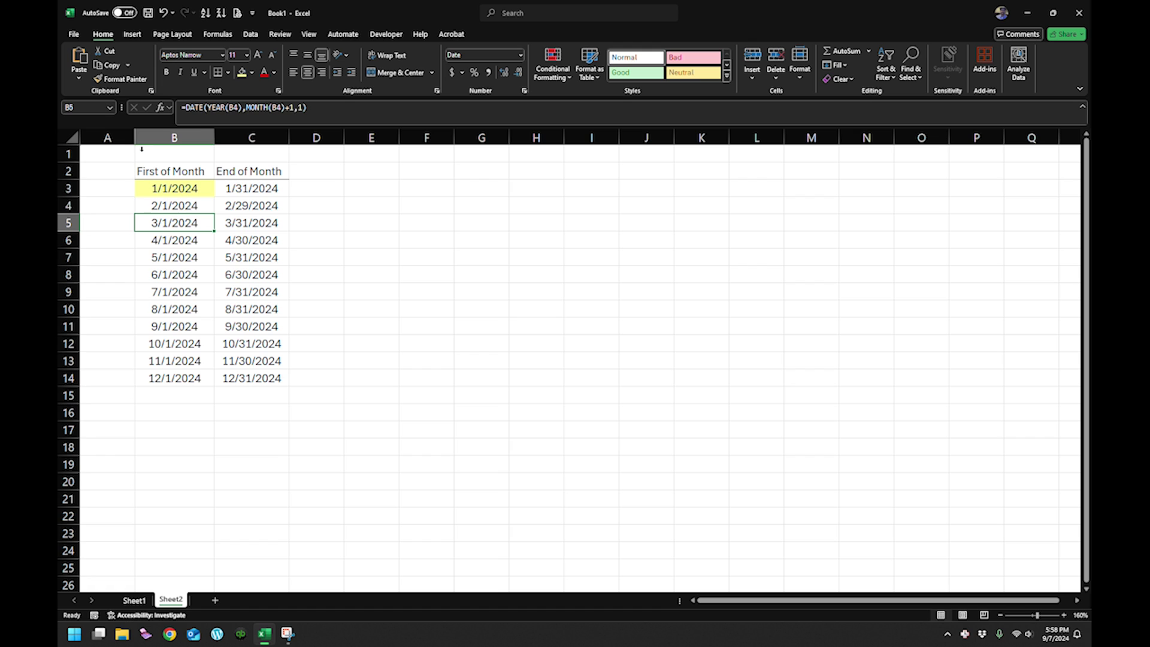
Copy B4's =C3+1 formula down to B14
{"action": "left_click", "coordinate": [271, 202]}
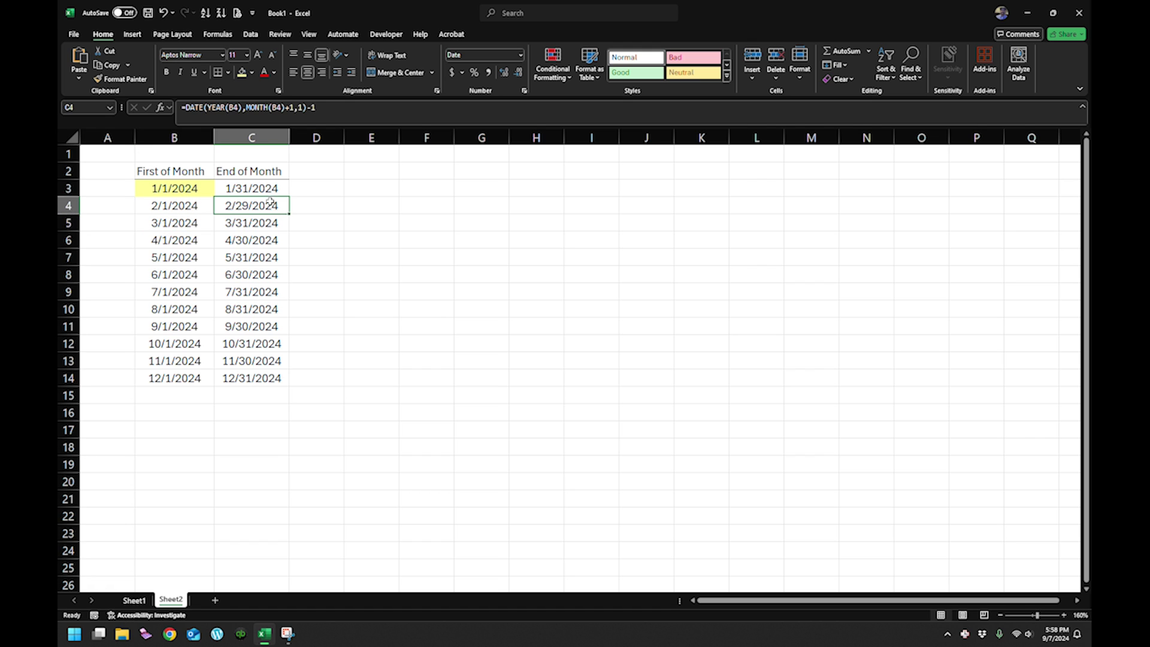
{"action": "left_click", "coordinate": [267, 188]}
{"action": "left_click", "coordinate": [199, 203]}
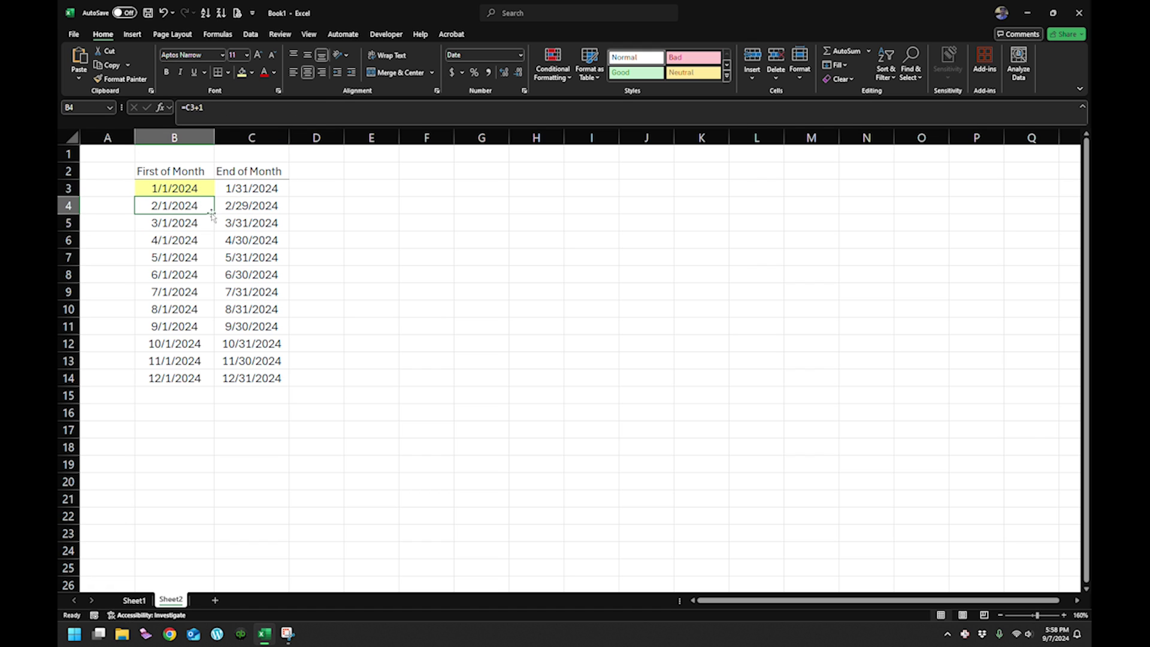
{"action": "left_click_drag", "start_coordinate": [214, 213], "coordinate": [206, 383]}
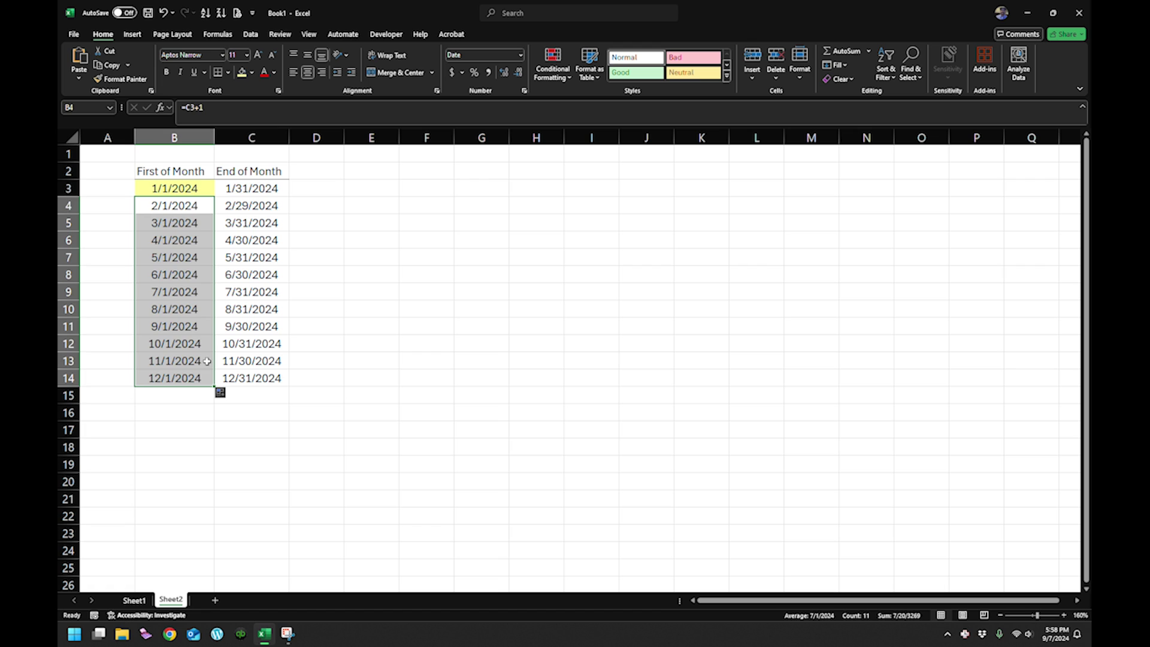
Copy C3's =EOMONTH(B3,0) formula down to C14
{"action": "left_click", "coordinate": [191, 225]}
{"action": "left_click", "coordinate": [187, 209]}
{"action": "left_click", "coordinate": [243, 190]}
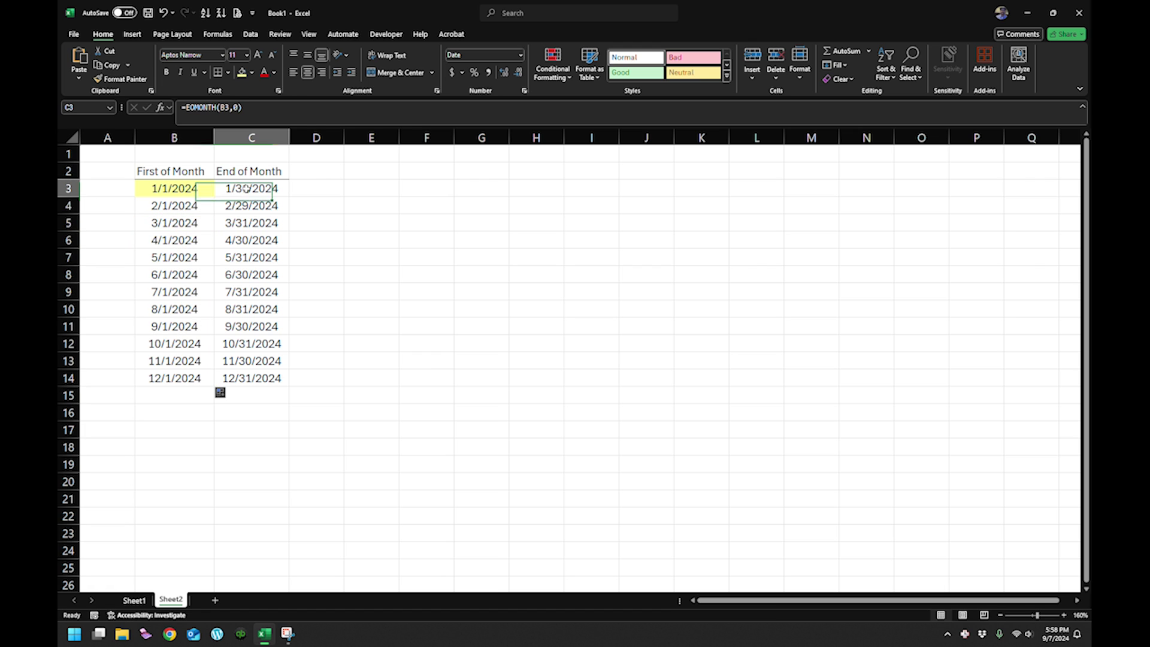
{"action": "left_click", "coordinate": [277, 223]}
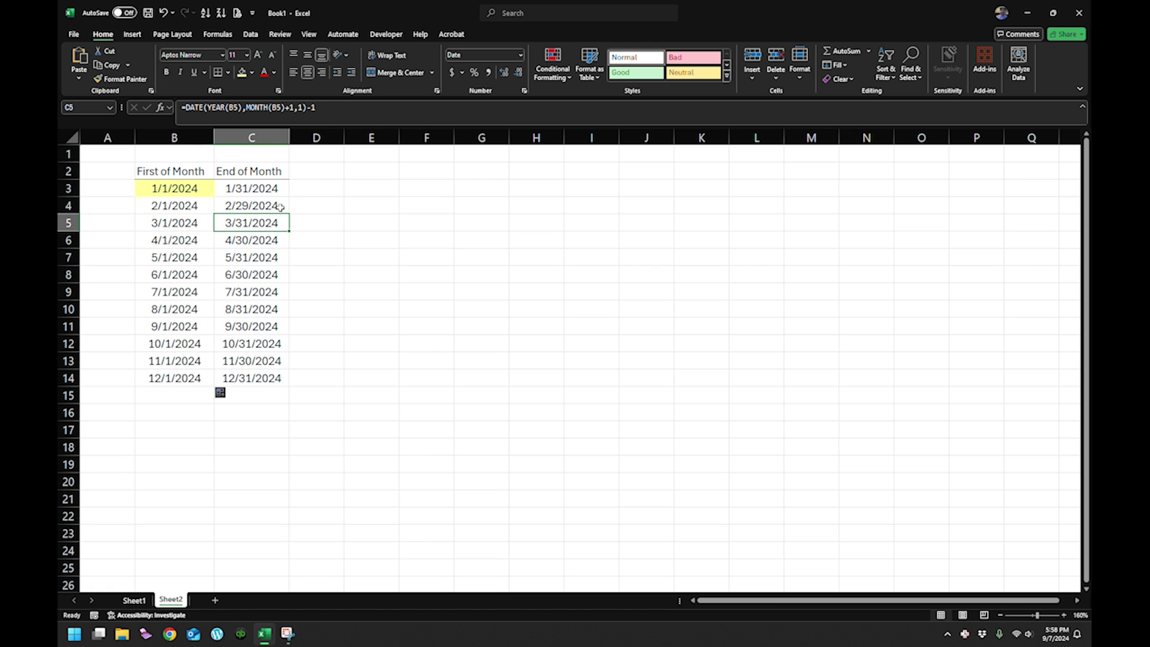
{"action": "left_click", "coordinate": [279, 188]}
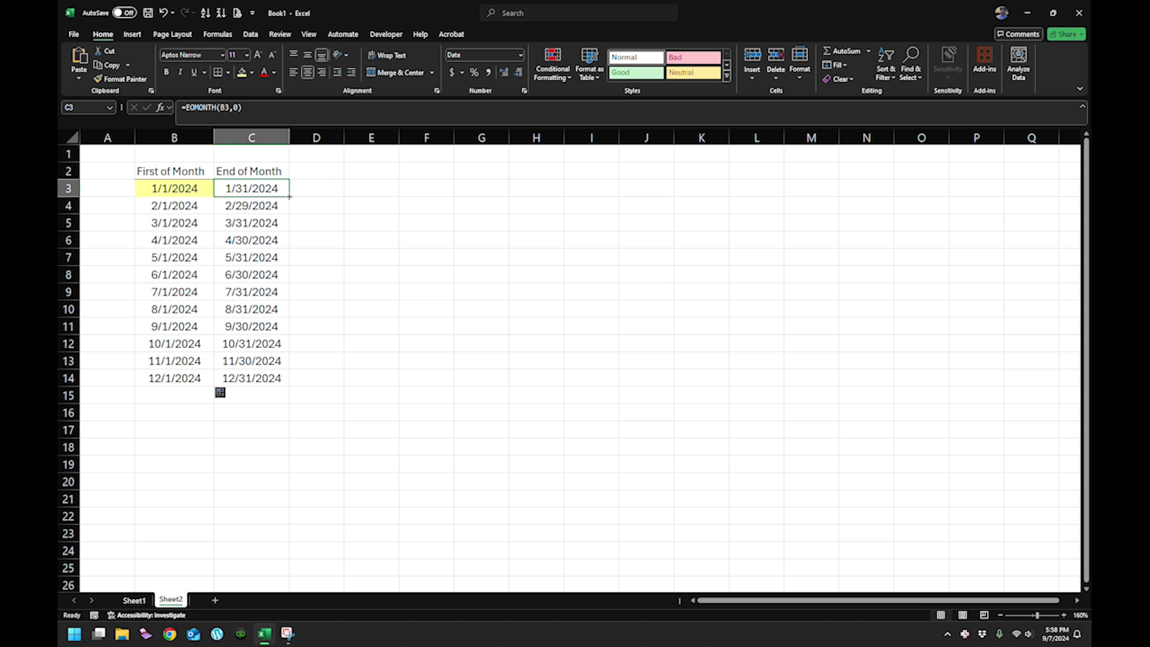
{"action": "left_click_drag", "start_coordinate": [288, 193], "coordinate": [286, 379]}
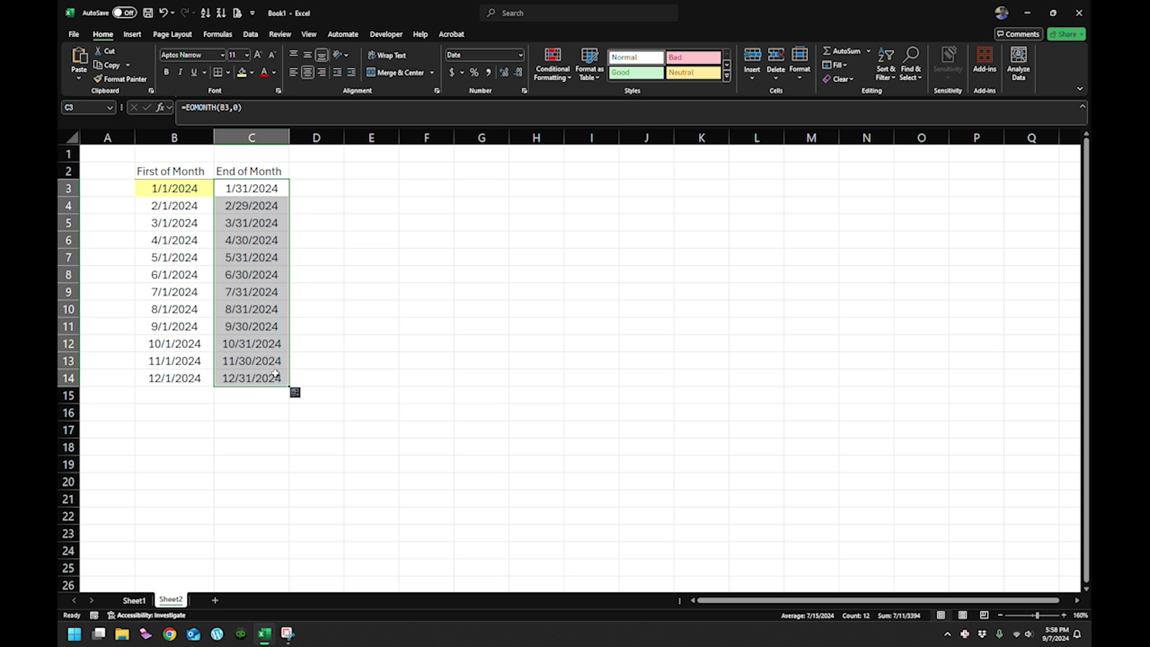
{"action": "left_click", "coordinate": [268, 341]}
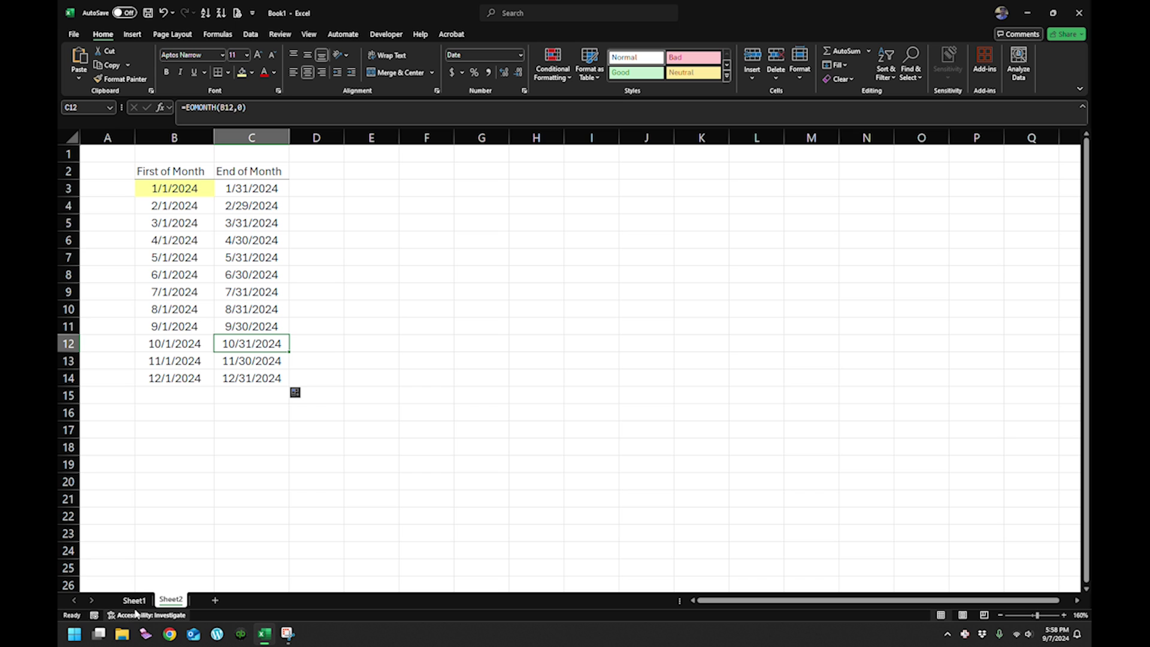
On the Sheet1 Time Sheet, set First Day to 7/1/2024 and Last Day to 7/15/24
{"action": "left_click", "coordinate": [134, 601]}
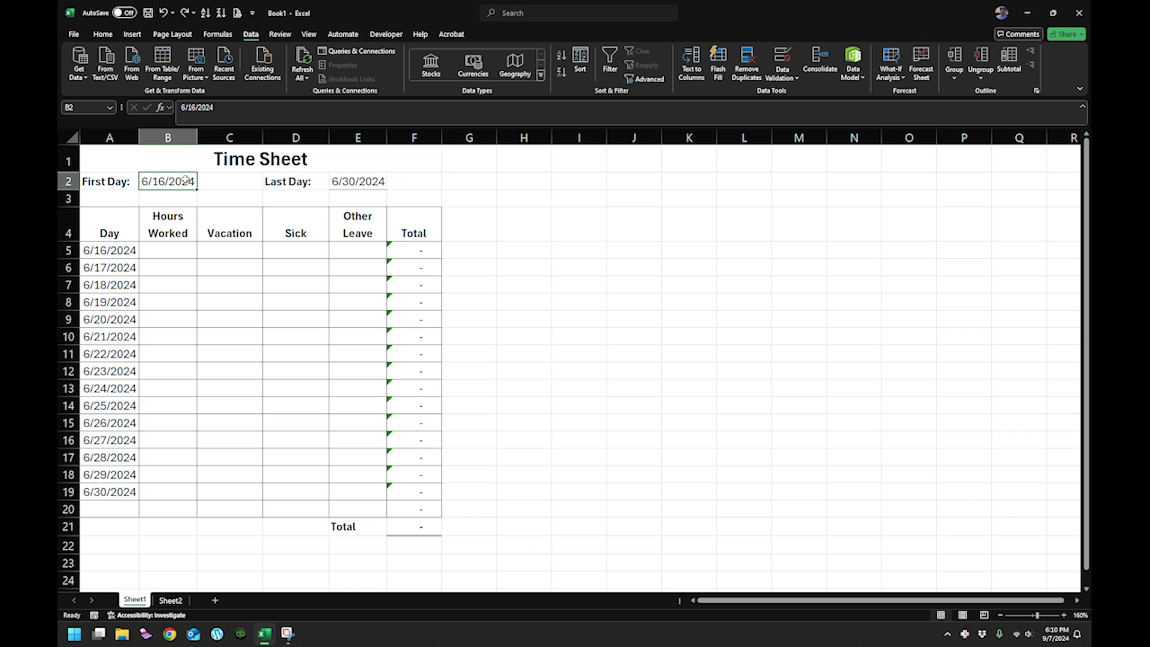
{"action": "type", "text": "7/"}
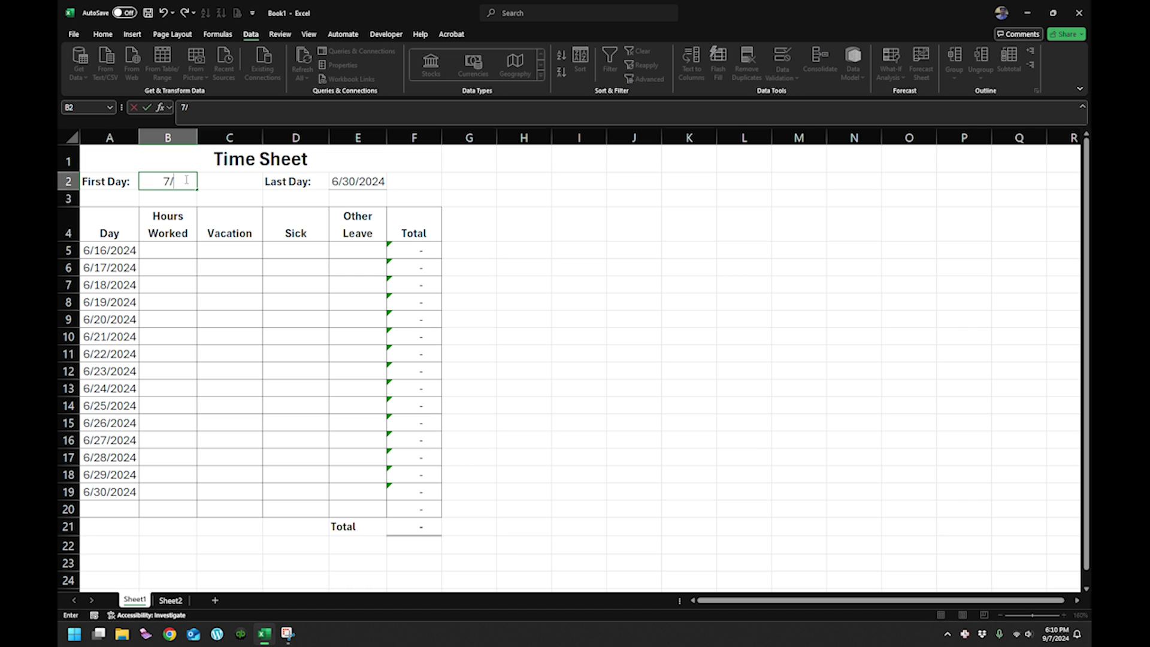
{"action": "type", "text": "1/2024"}
{"action": "key", "text": "Tab"}
{"action": "key", "text": "Tab"}
{"action": "key", "text": "Tab"}
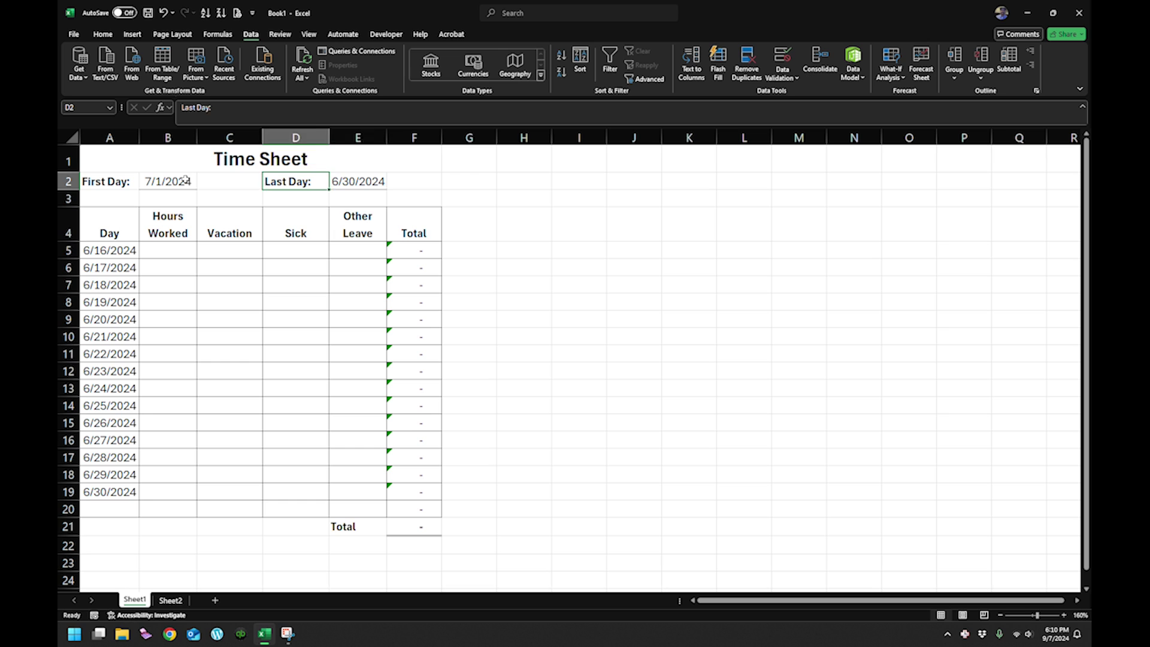
{"action": "type", "text": "7/15/24"}
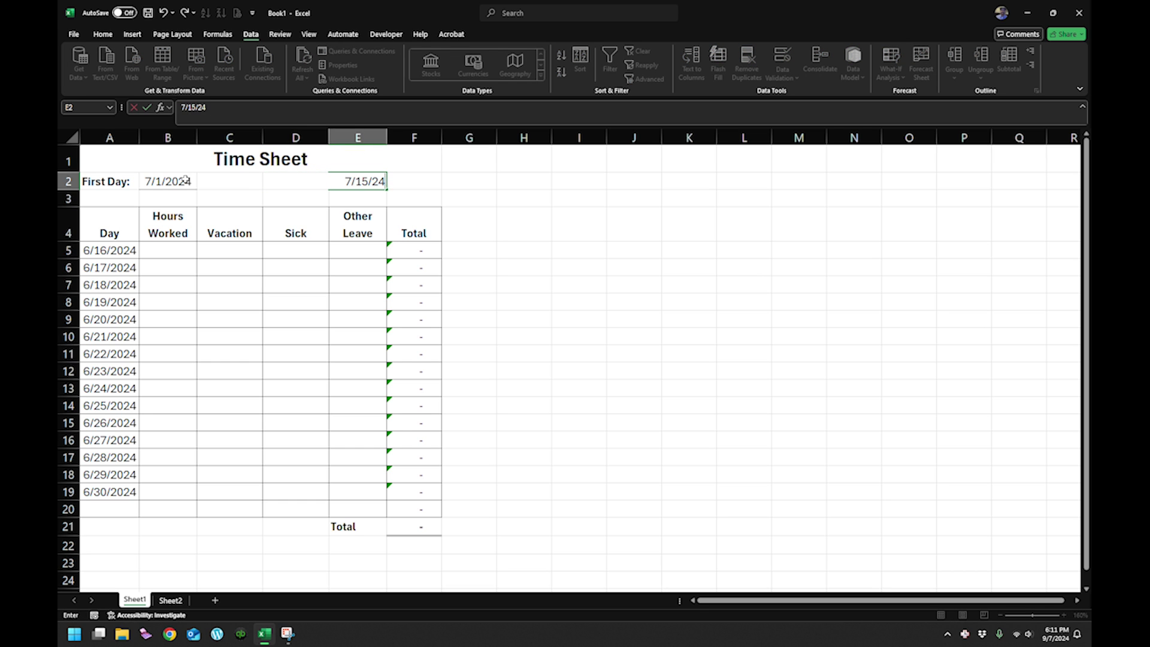
{"action": "key", "text": "Return"}
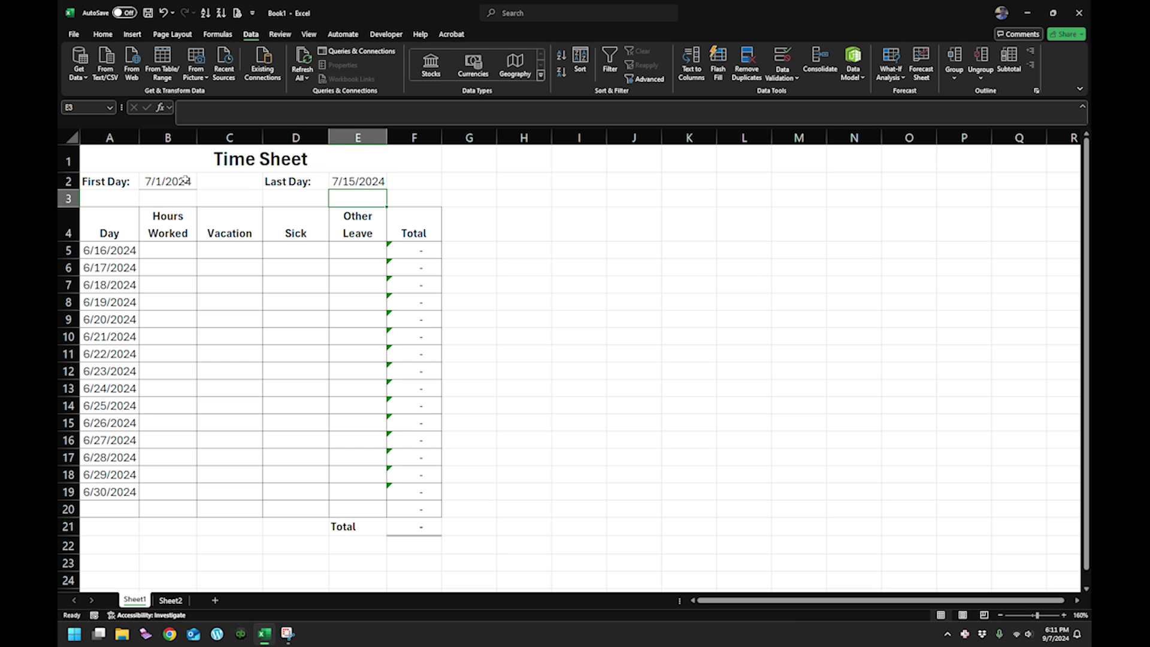
Enter 7/1/2024 and 7/2/24 in A5:A6 and fill the Day dates down to A19
{"action": "left_click", "coordinate": [100, 257]}
{"action": "type", "text": "7/"}
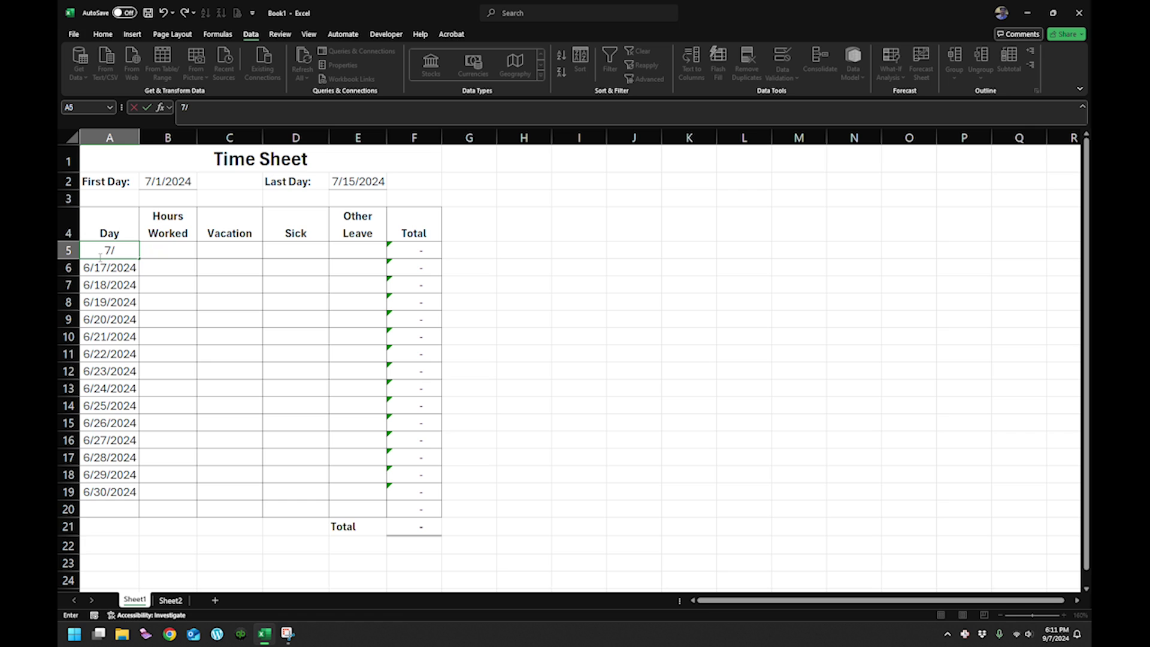
{"action": "type", "text": "1/2024"}
{"action": "key", "text": "Return"}
{"action": "key", "text": "Return"}
{"action": "left_click", "coordinate": [100, 262]}
{"action": "type", "text": "7/2/24"}
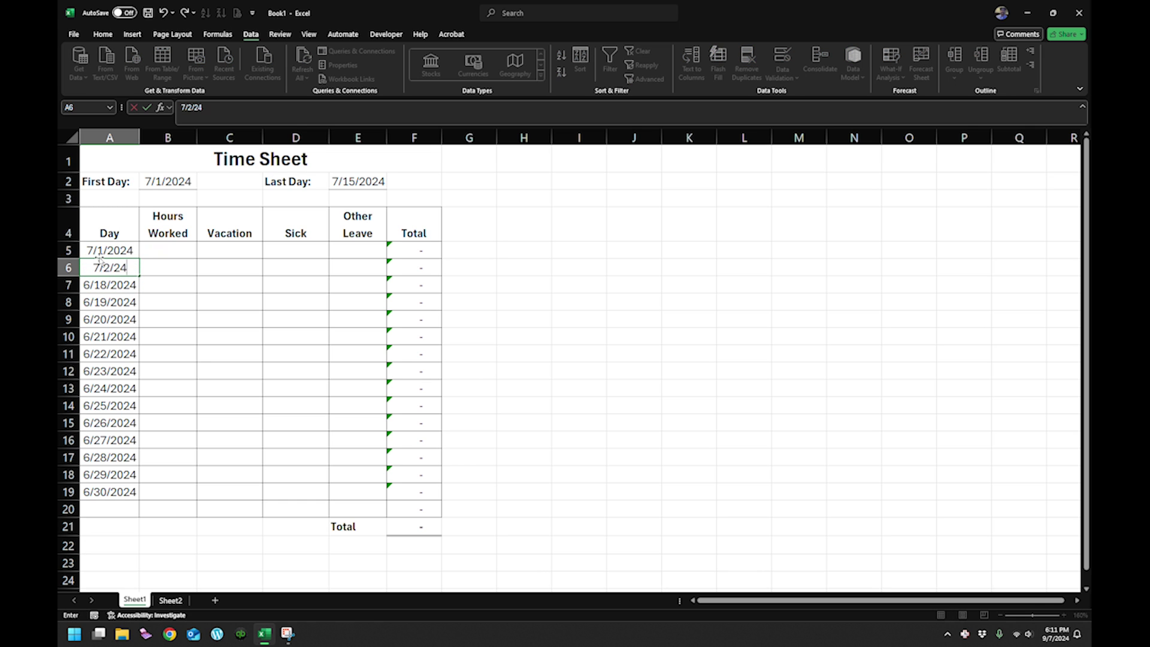
{"action": "key", "text": "Return"}
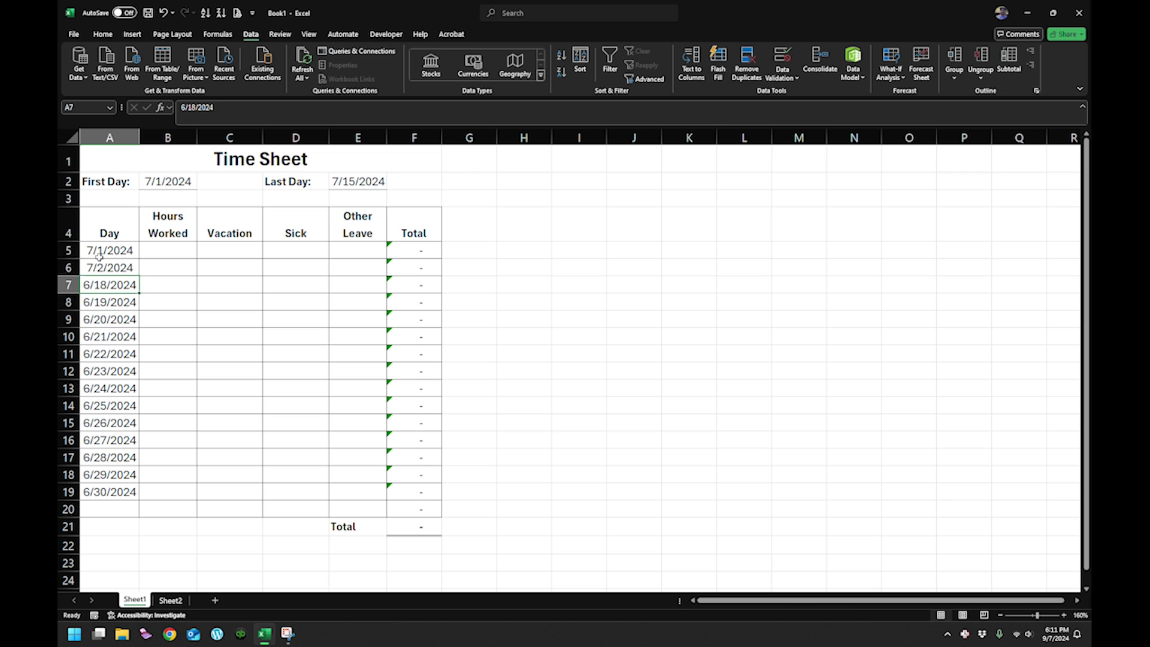
{"action": "left_click_drag", "start_coordinate": [100, 256], "coordinate": [140, 497]}
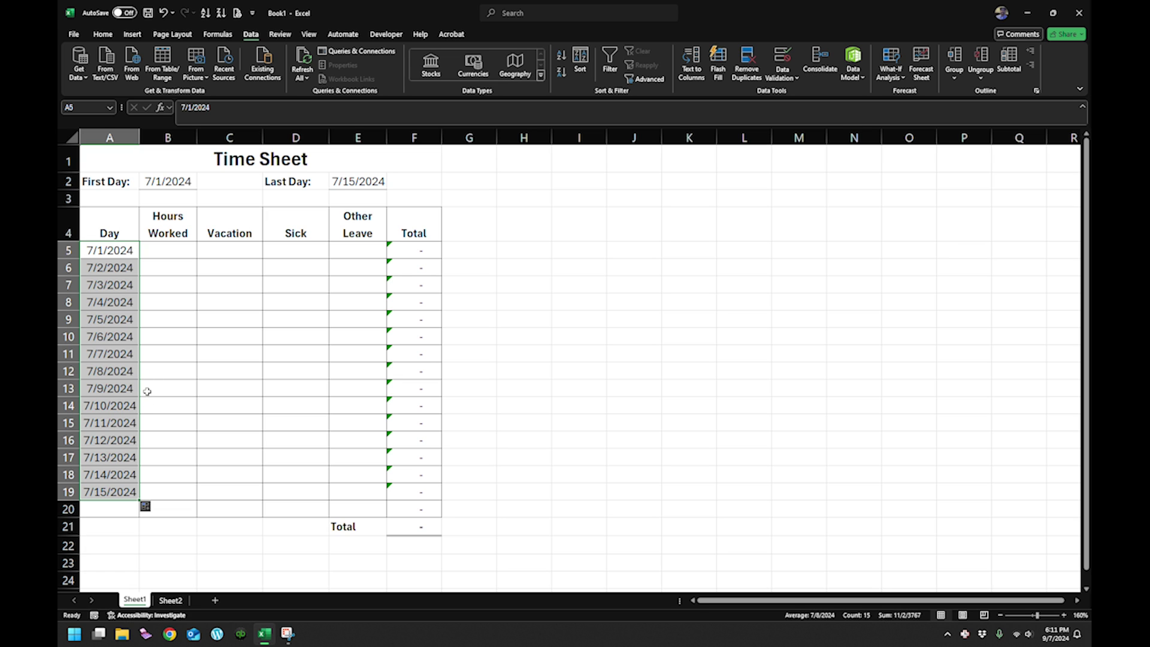
{"action": "left_click", "coordinate": [130, 298]}
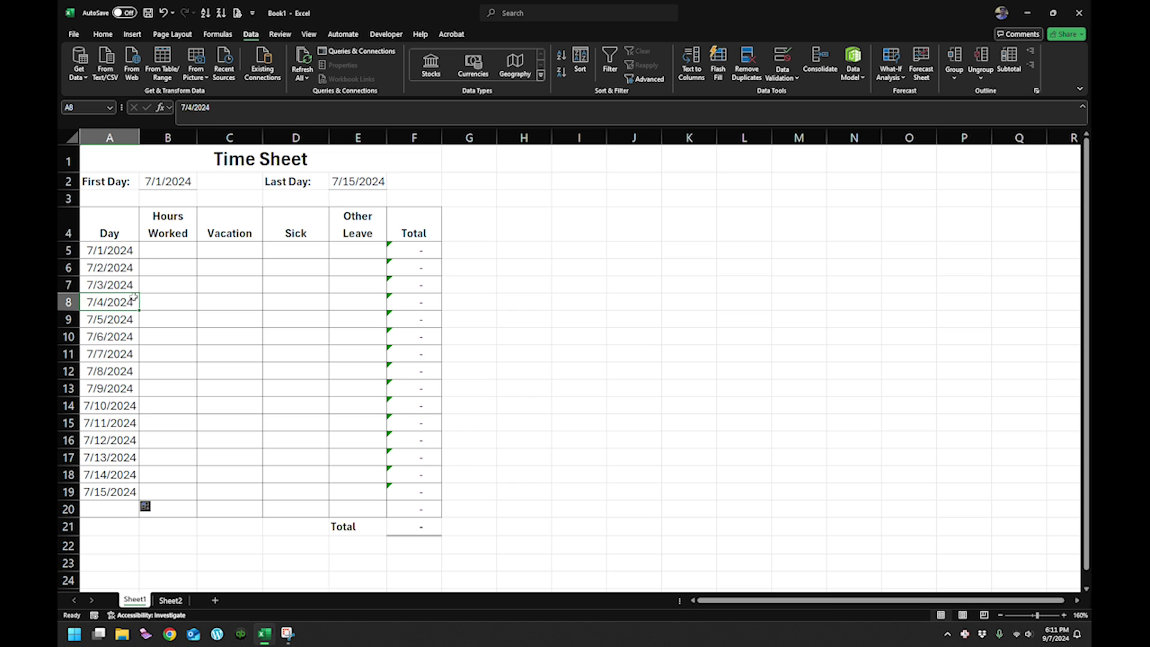
Give the First Day cell B2 a yellow fill from the Home tab
{"action": "left_click", "coordinate": [178, 183]}
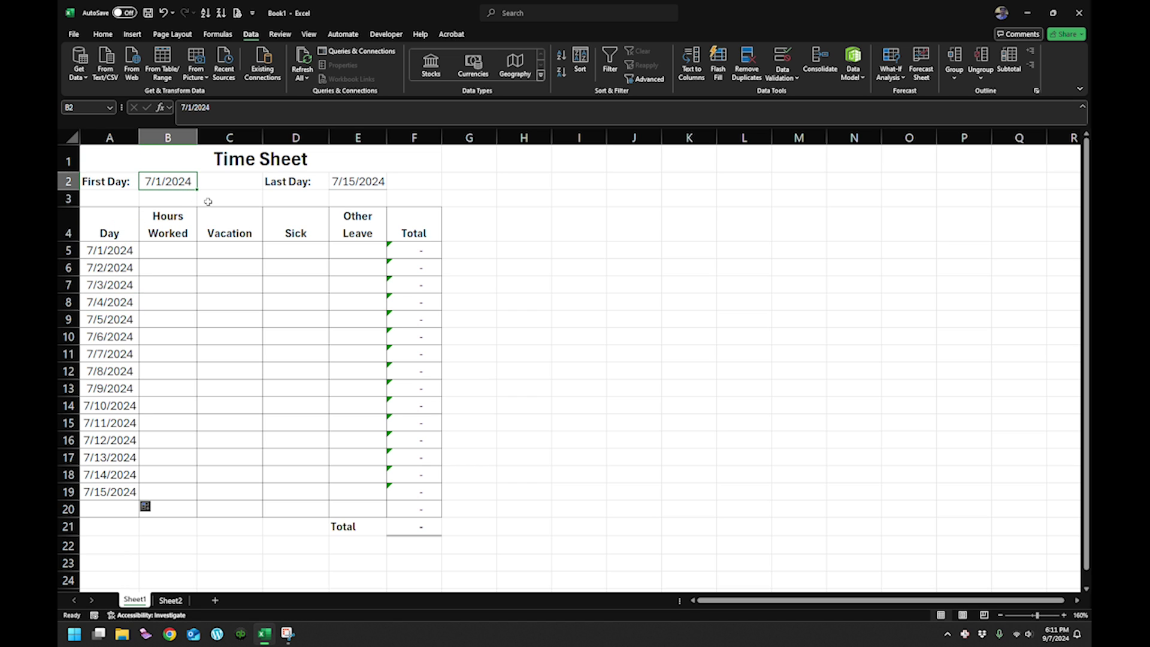
{"action": "left_click", "coordinate": [108, 35]}
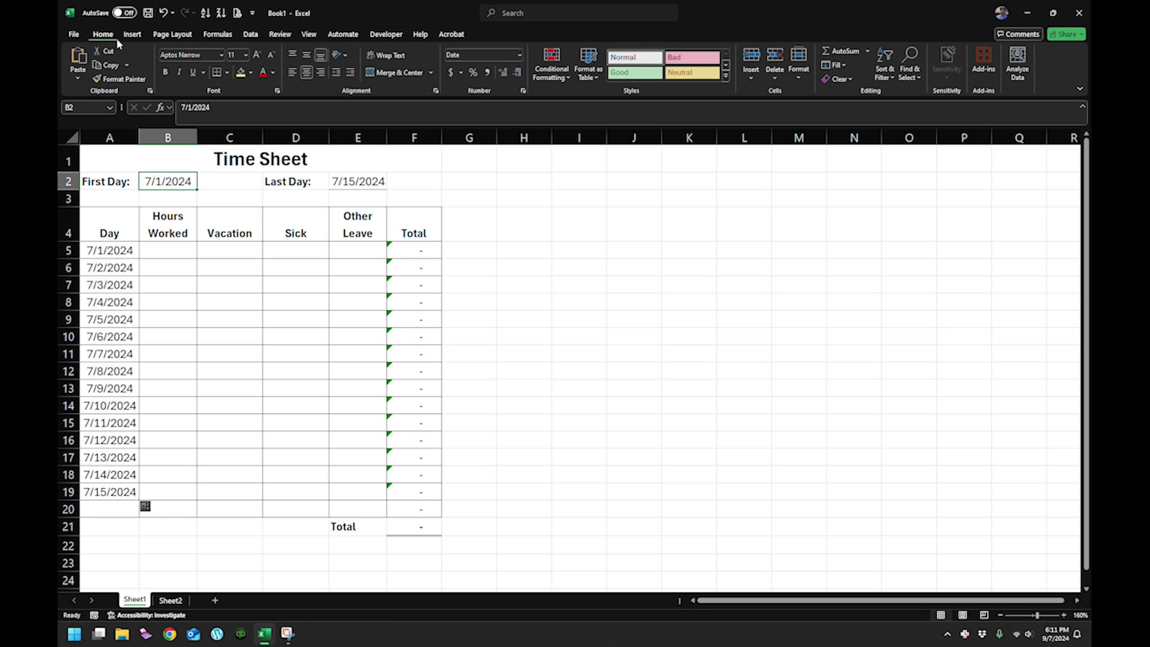
{"action": "left_click", "coordinate": [242, 72]}
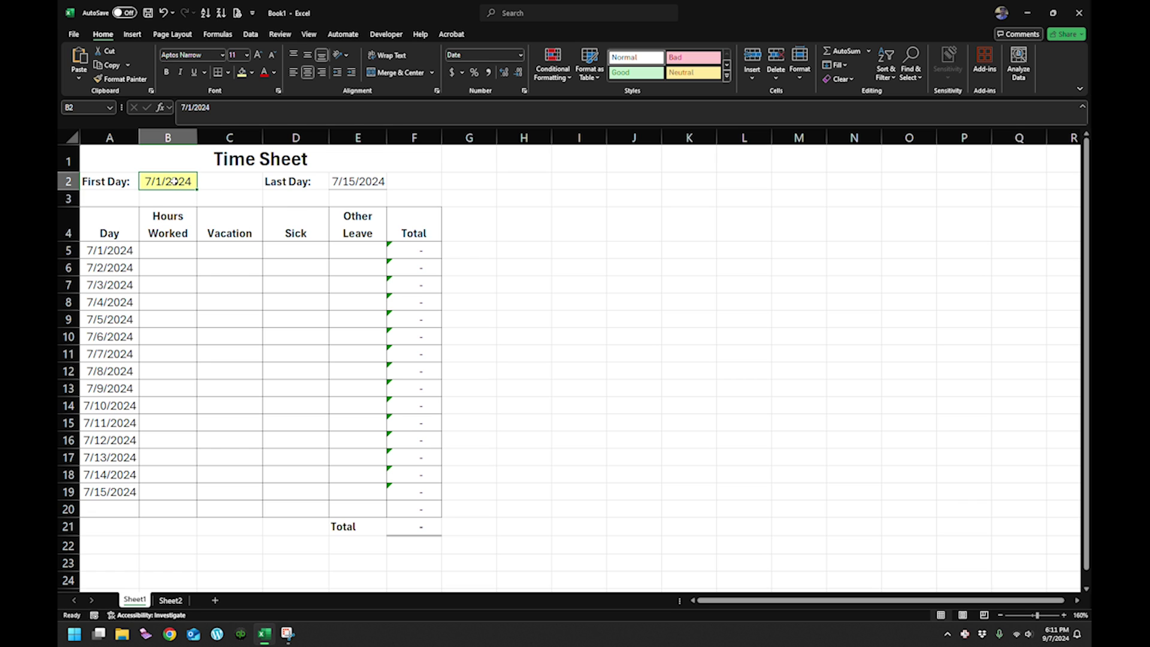
{"action": "left_click", "coordinate": [355, 183]}
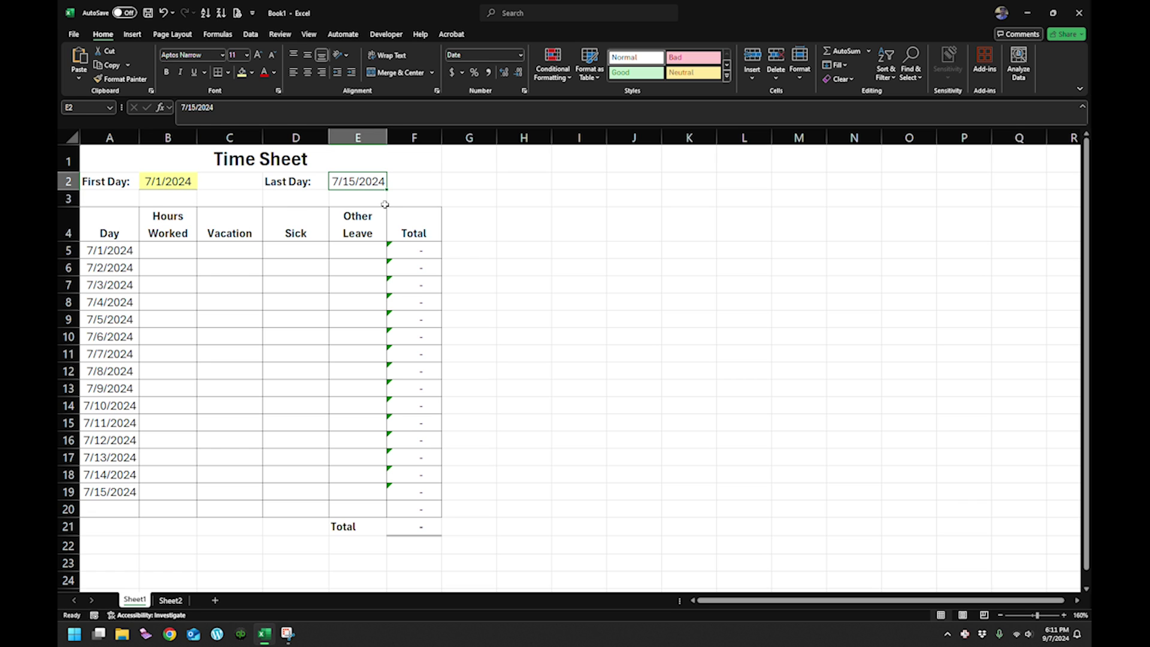
Enter =IF(DAY(B2)=1,B2+14,"") in the Last Day cell E2
{"action": "type", "text": "="}
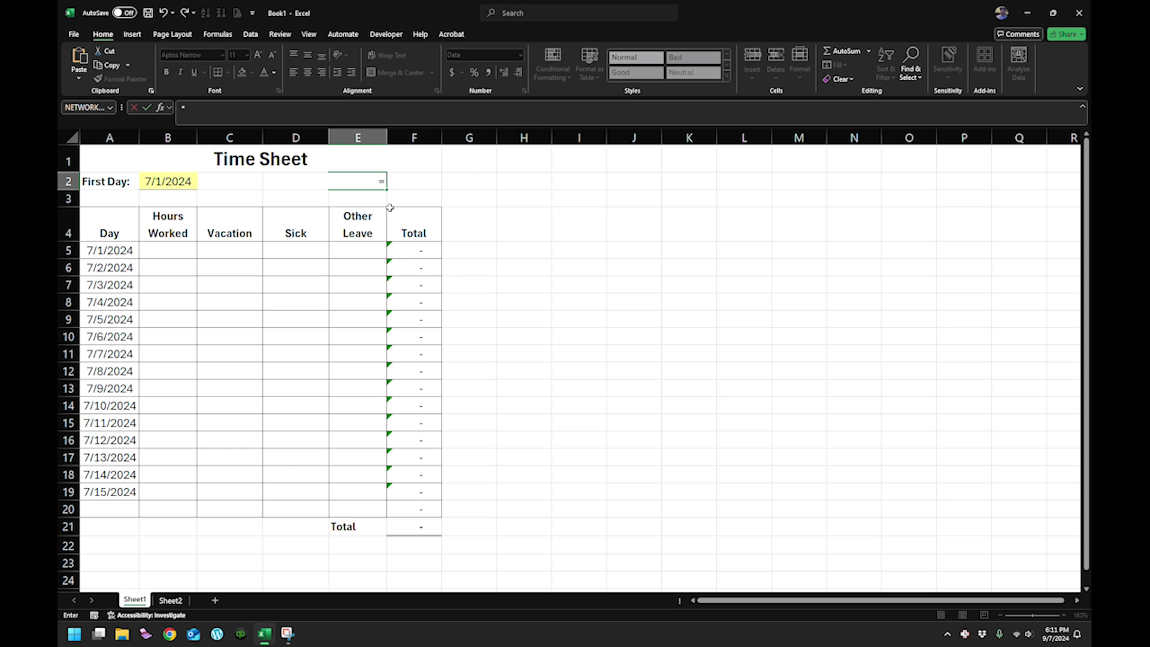
{"action": "type", "text": "if"}
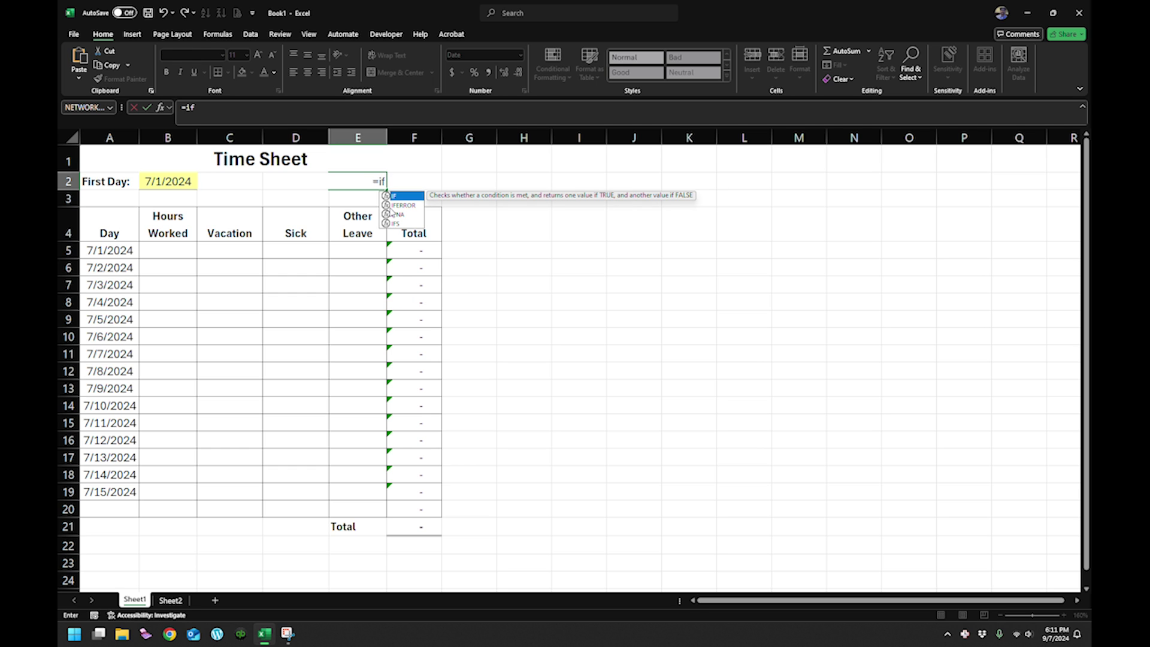
{"action": "key", "text": "Escape"}
{"action": "key", "text": "Escape"}
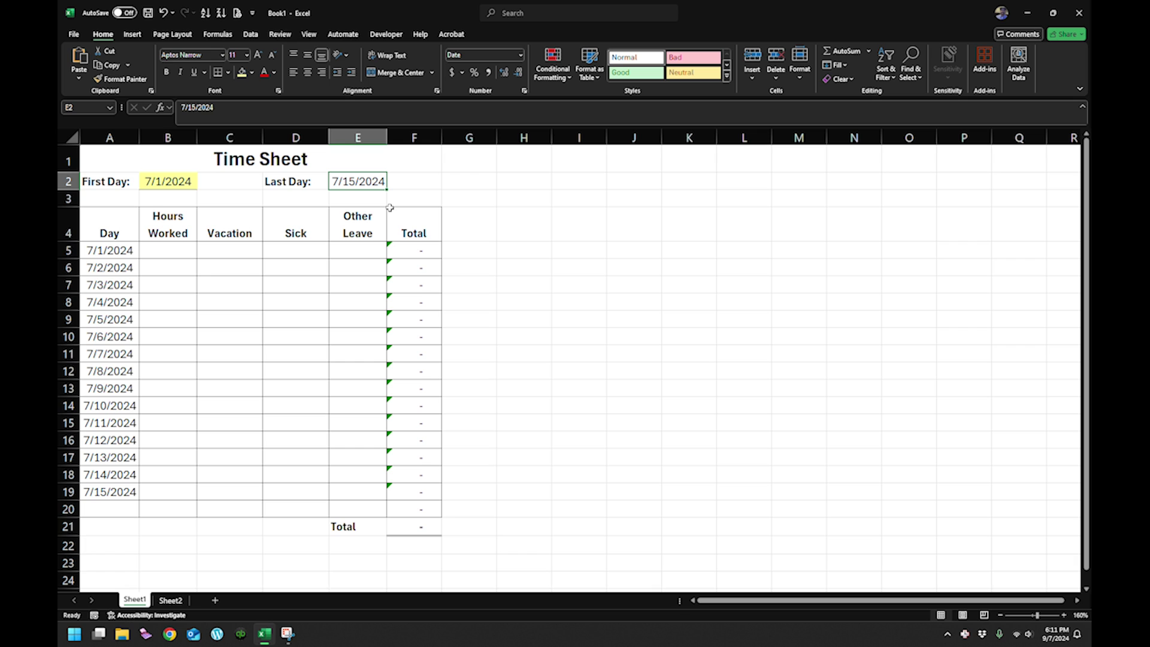
{"action": "type", "text": "="}
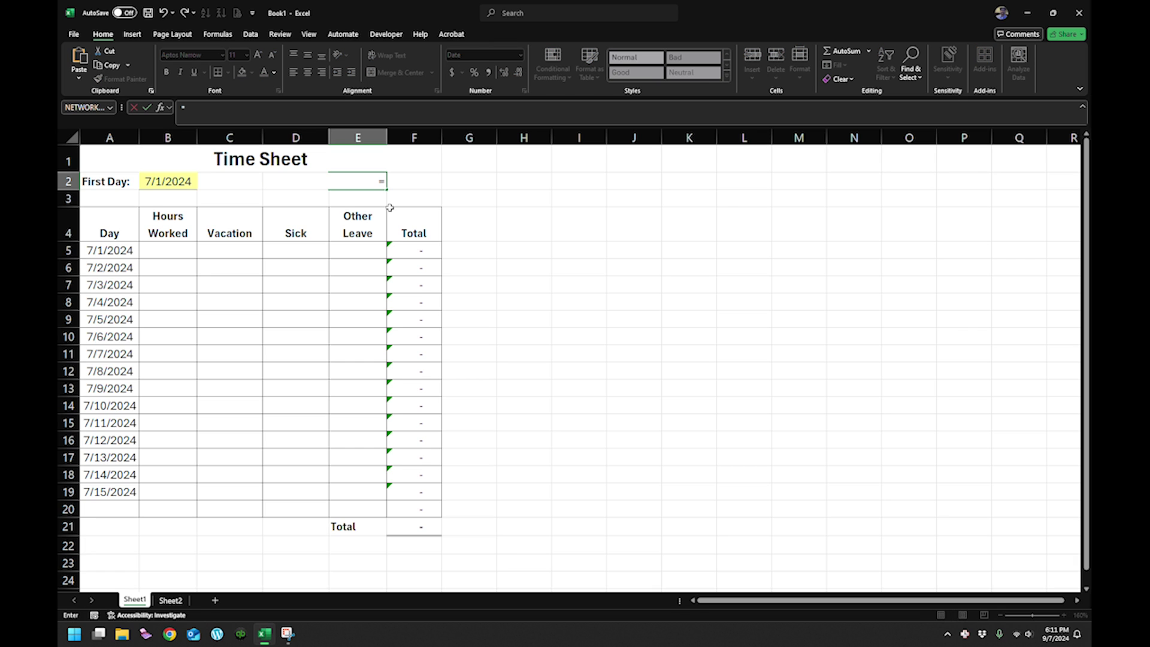
{"action": "type", "text": "if("}
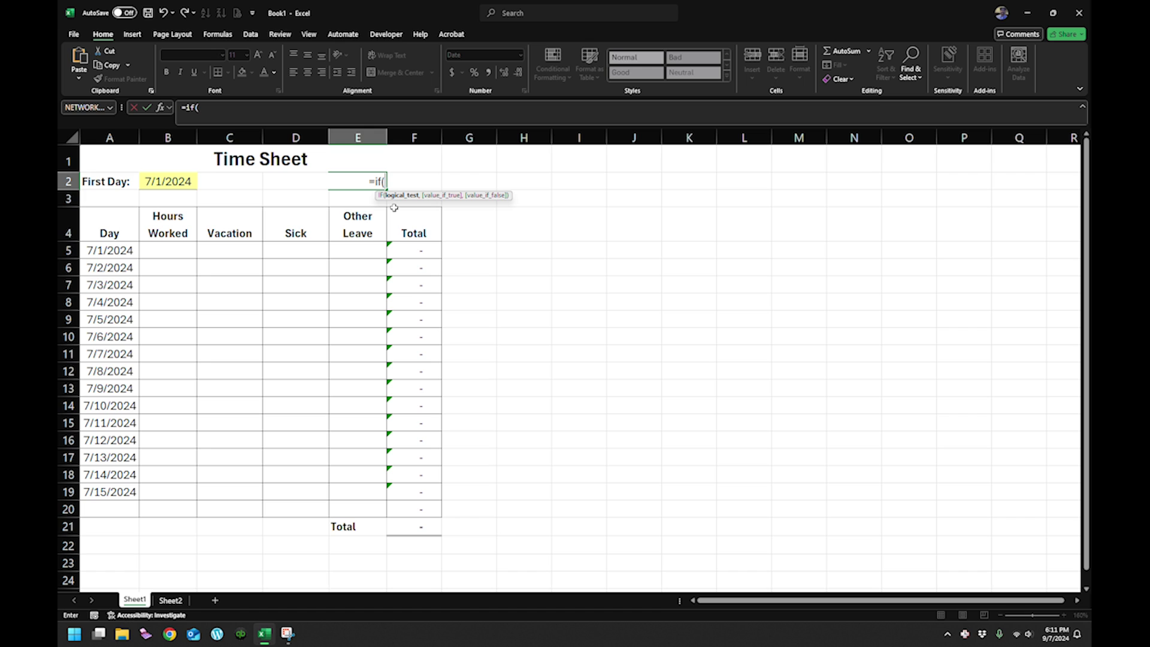
{"action": "type", "text": "da"}
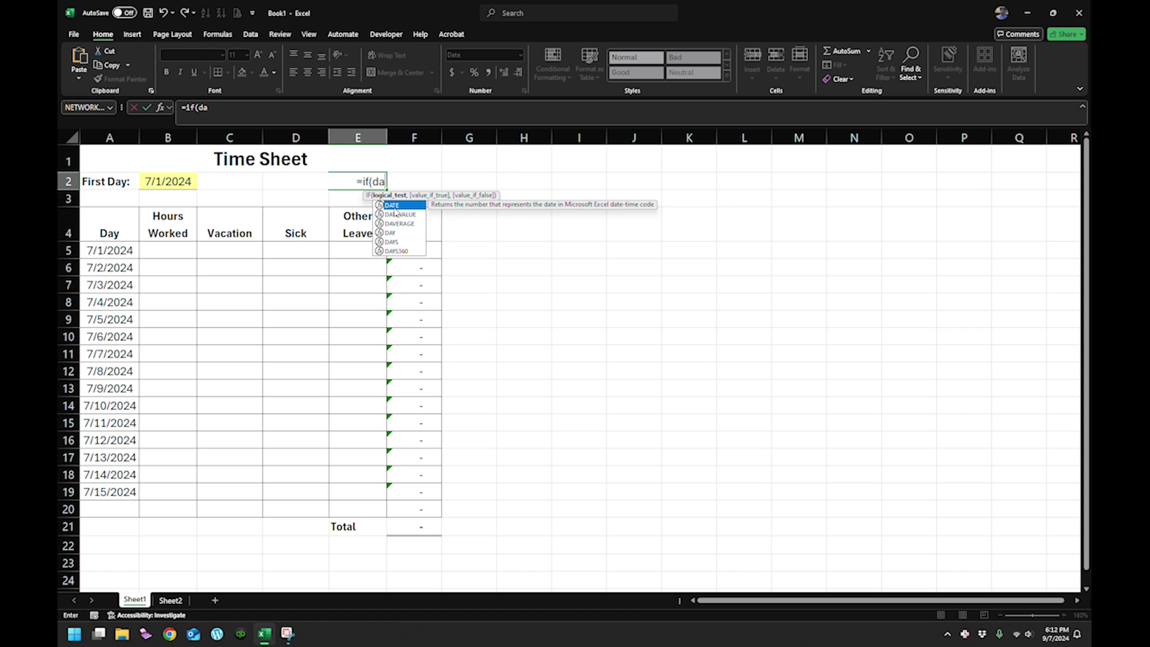
{"action": "type", "text": "y("}
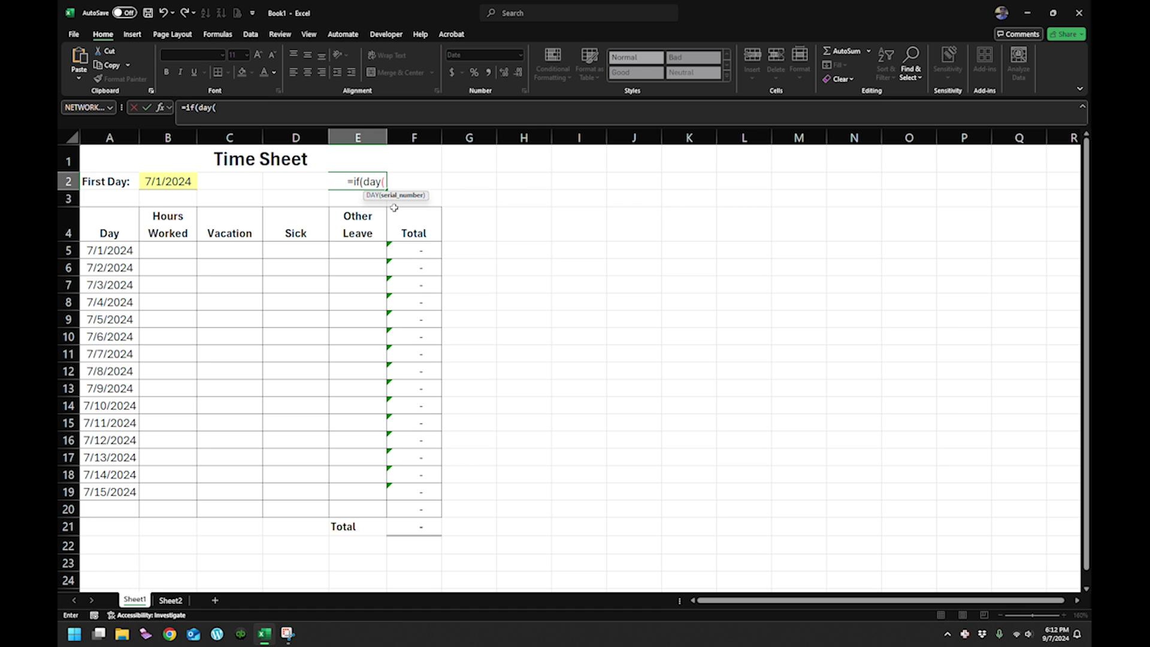
{"action": "left_click", "coordinate": [170, 184]}
{"action": "type", "text": ")=1"}
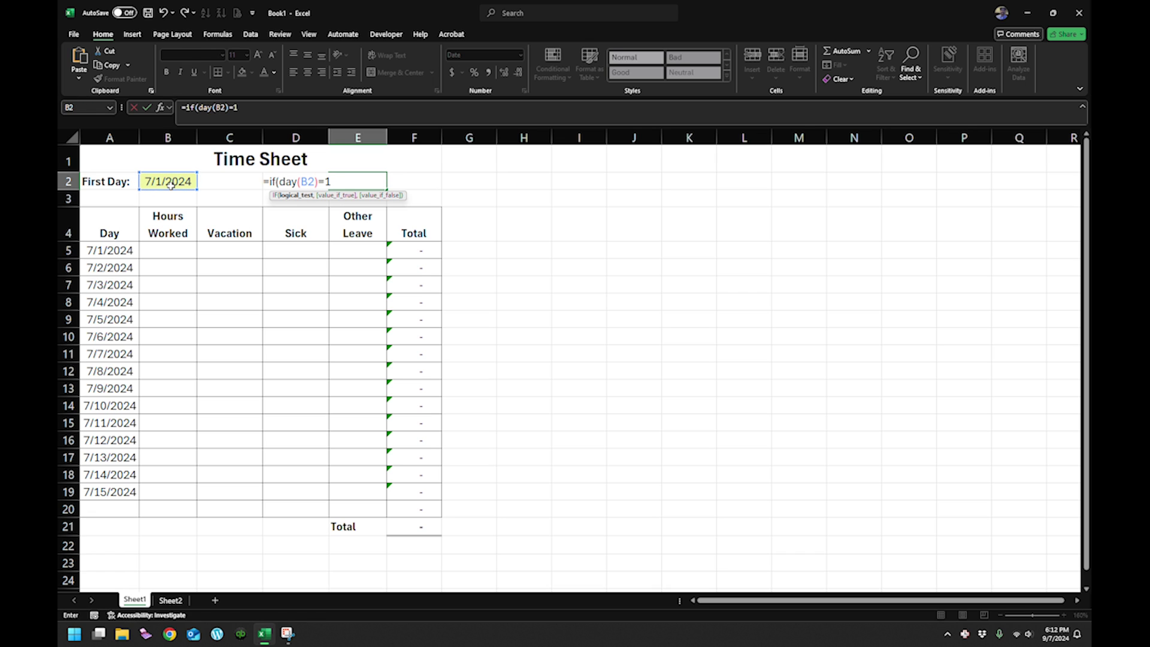
{"action": "type", "text": ","}
{"action": "left_click", "coordinate": [171, 184]}
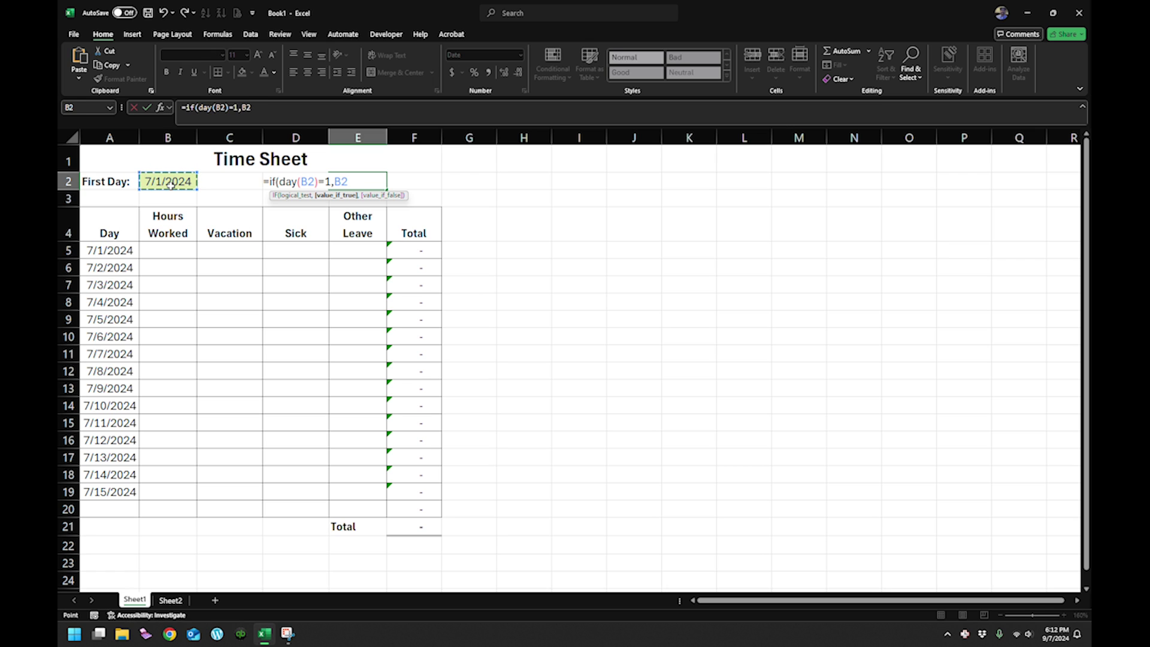
{"action": "type", "text": "+14,"}
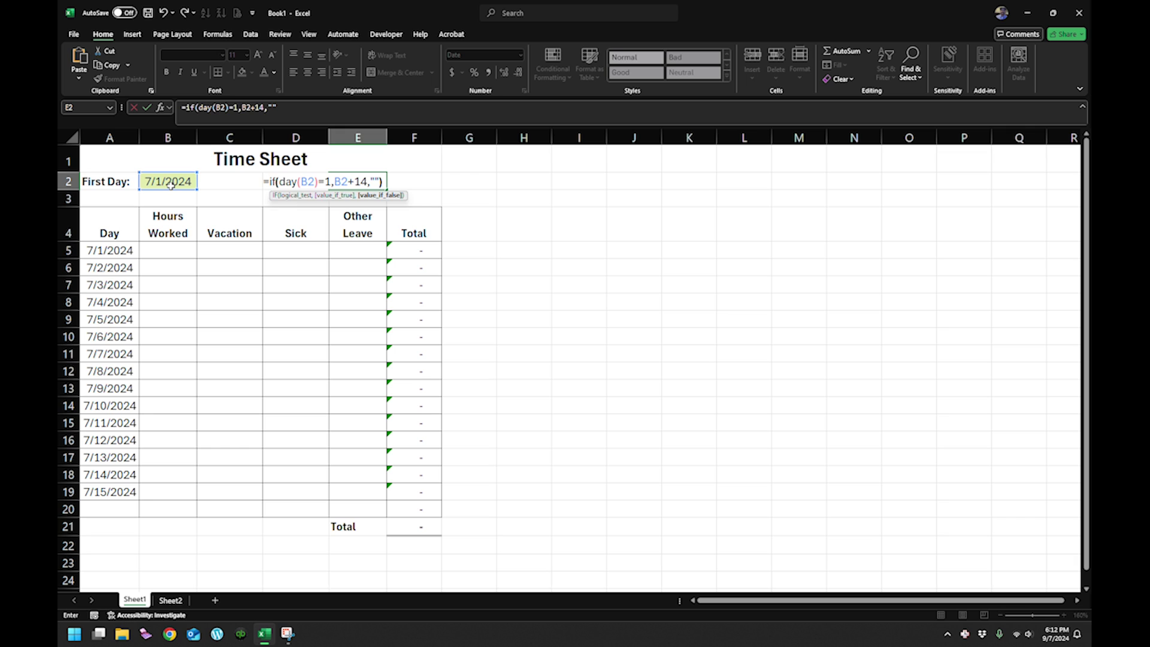
{"action": "key", "text": "Return"}
{"action": "key", "text": "Return"}
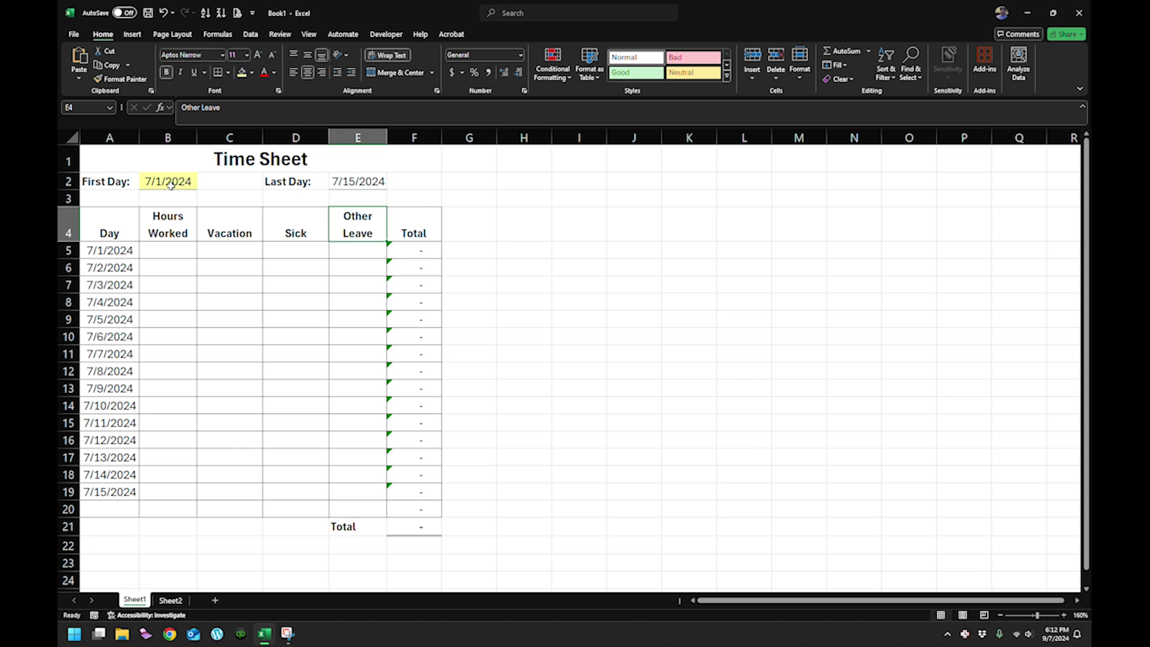
Enter 8/1/2024 as the First Day, then change it to 7/16/2024 so Last Day goes blank
{"action": "key", "text": "Up"}
{"action": "key", "text": "Up"}
{"action": "left_click", "coordinate": [175, 182]}
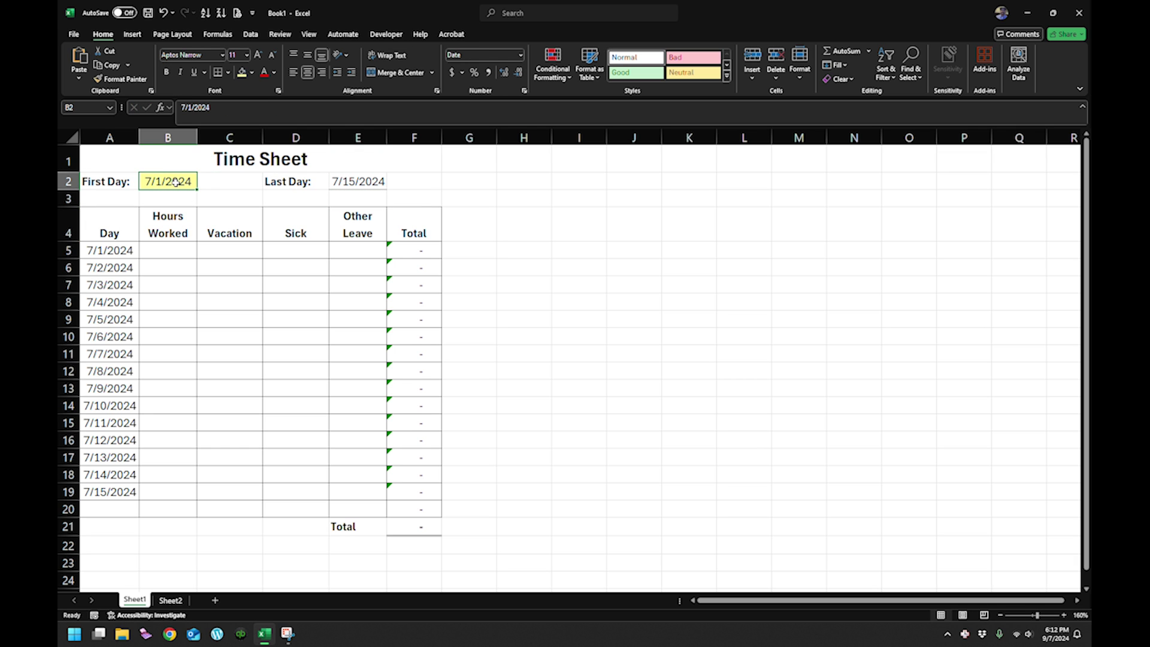
{"action": "type", "text": "8/1/2024"}
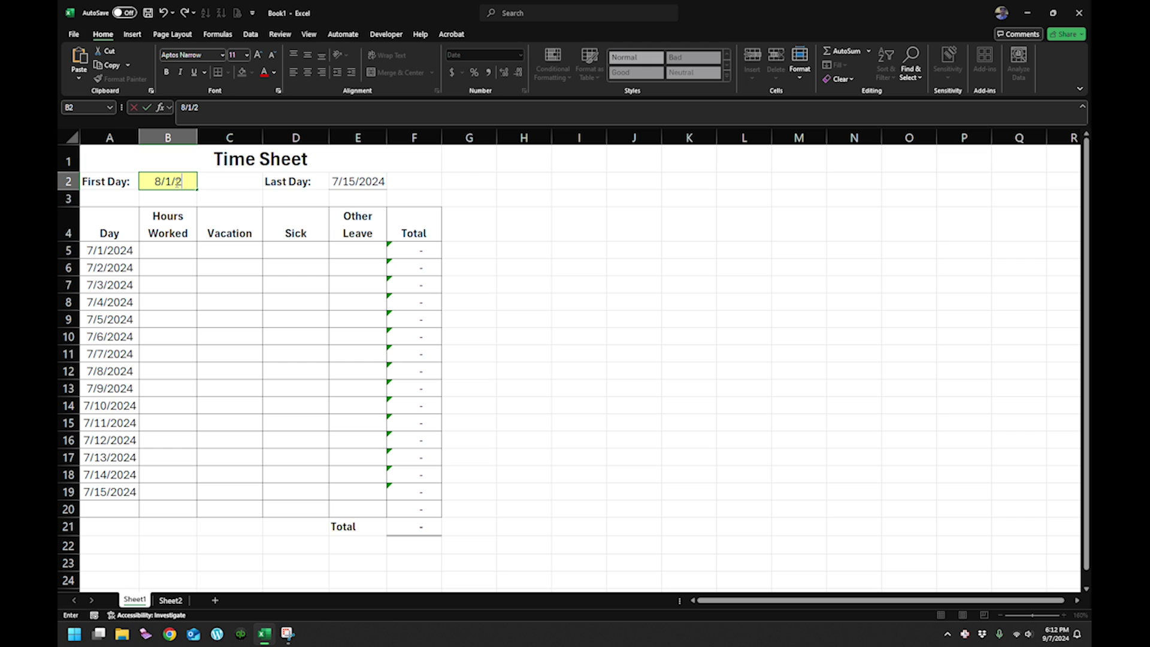
{"action": "key", "text": "Return"}
{"action": "left_click", "coordinate": [175, 183]}
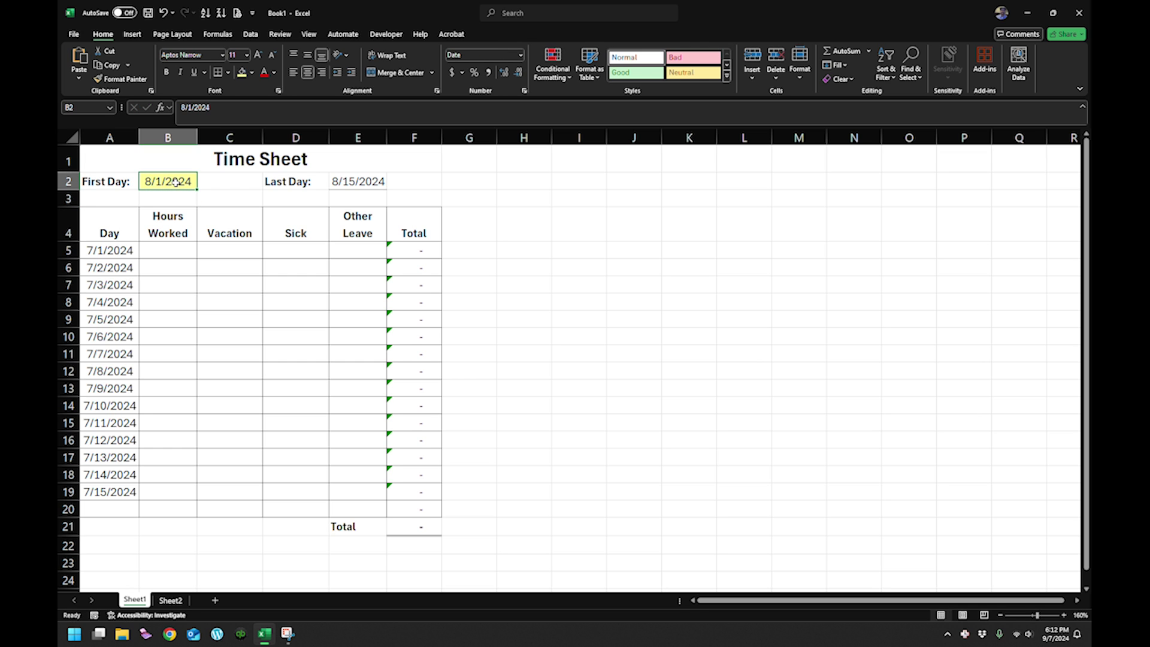
{"action": "type", "text": "7/16/2"}
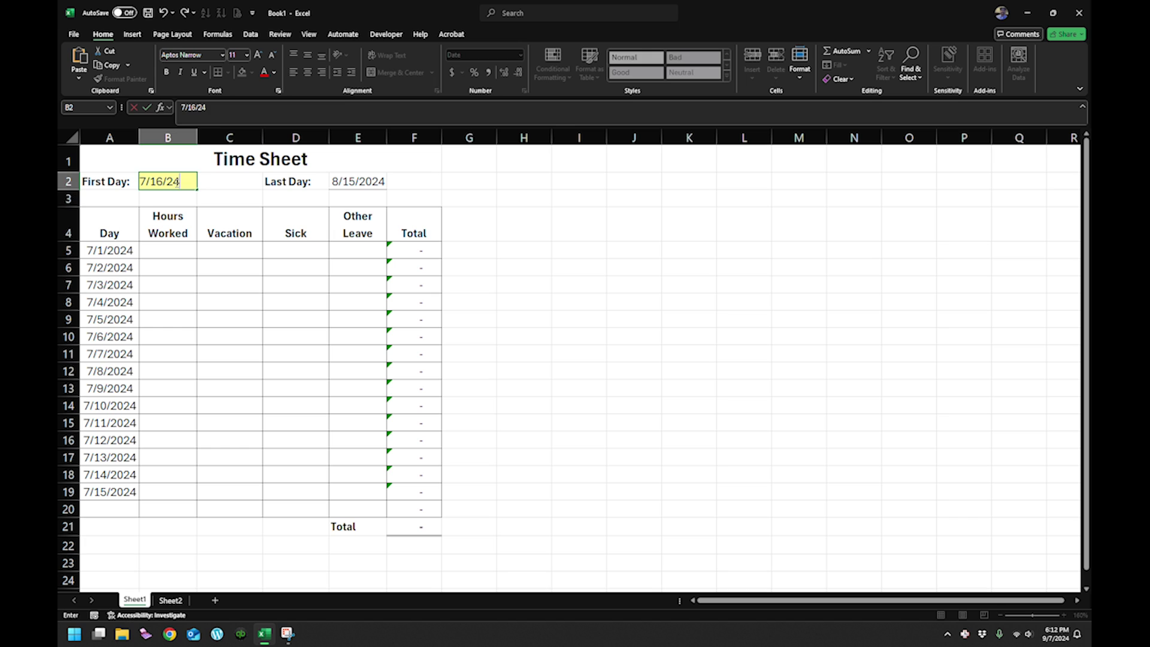
{"action": "key", "text": "Return"}
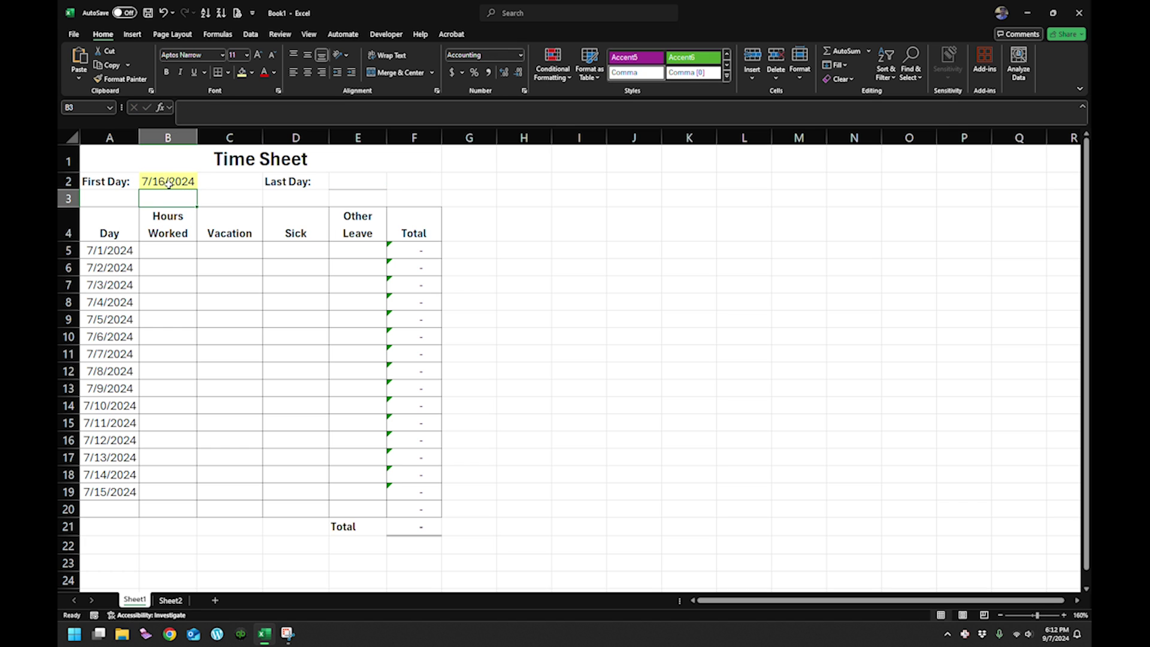
Review the First Day cell's Data Validation settings and close them without changes
{"action": "left_click", "coordinate": [174, 183]}
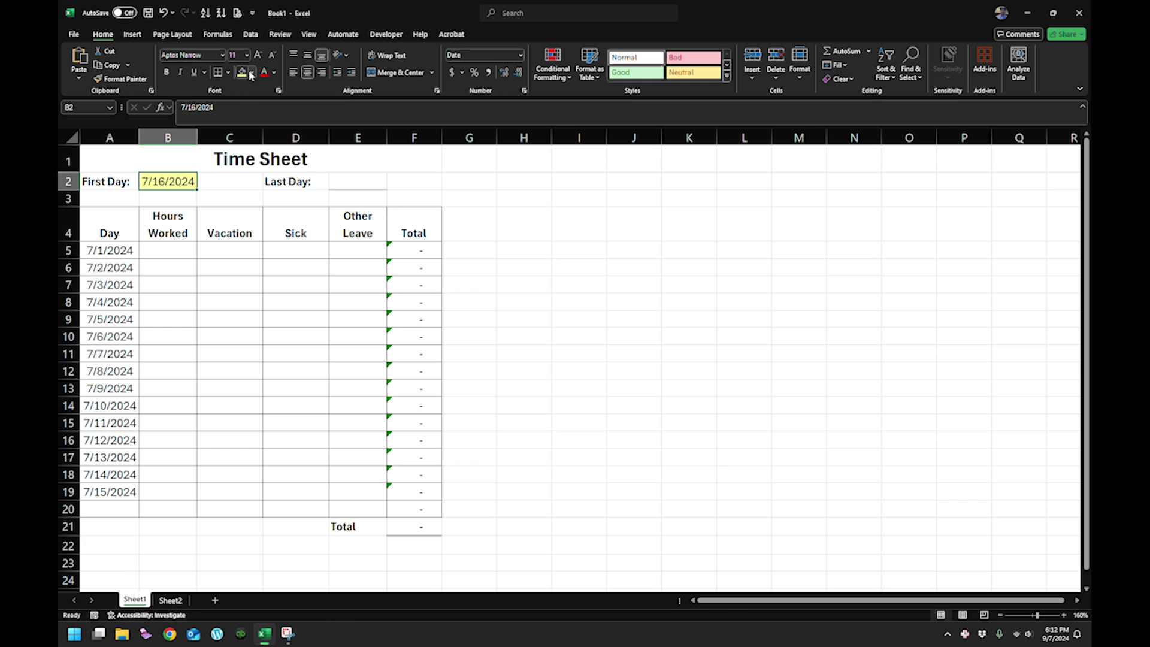
{"action": "left_click", "coordinate": [250, 34]}
{"action": "left_click", "coordinate": [783, 57]}
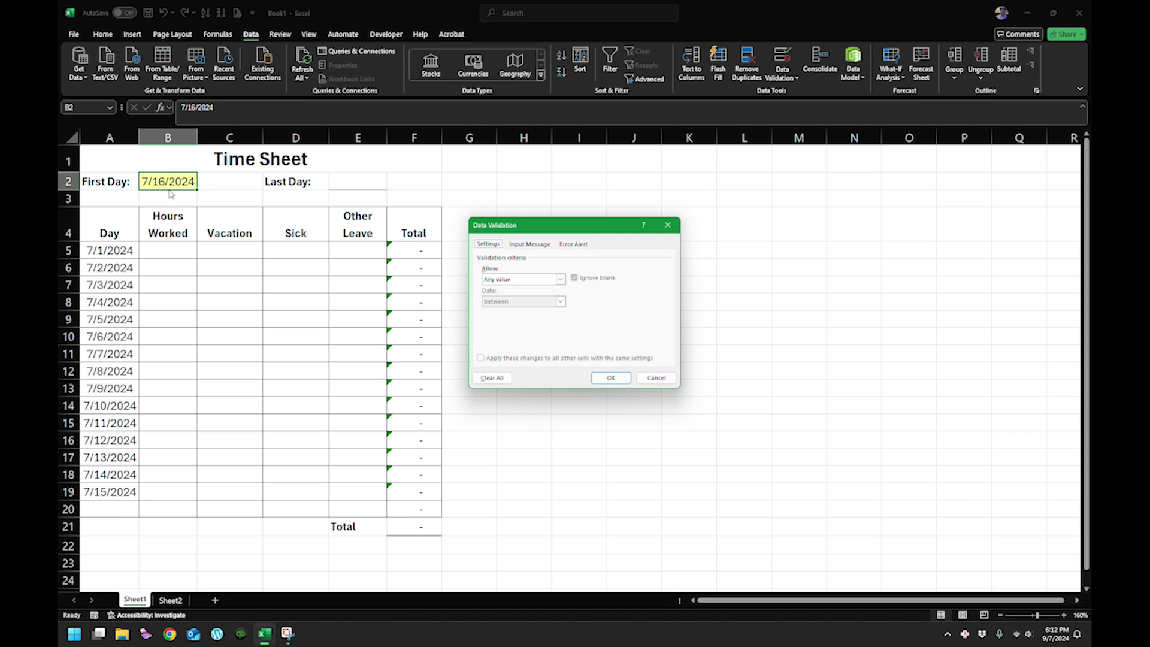
{"action": "left_click", "coordinate": [656, 378]}
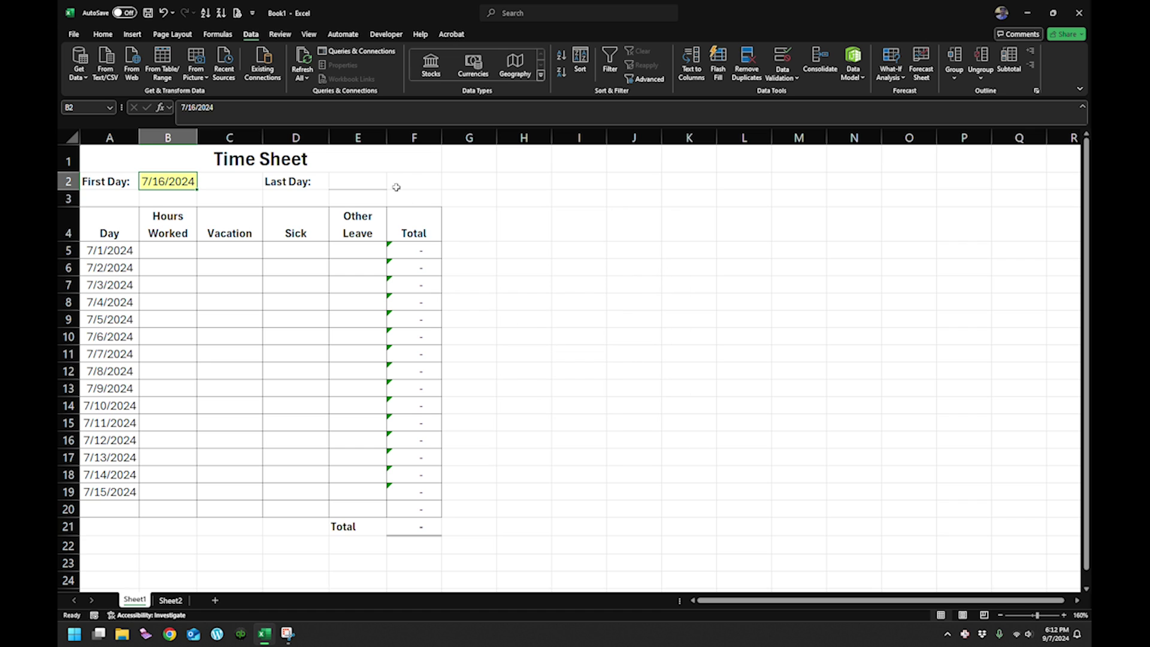
Replace the Last Day formula's empty-text result with EOMONTH(B2,0), giving 7/31/2024
{"action": "left_click", "coordinate": [372, 180]}
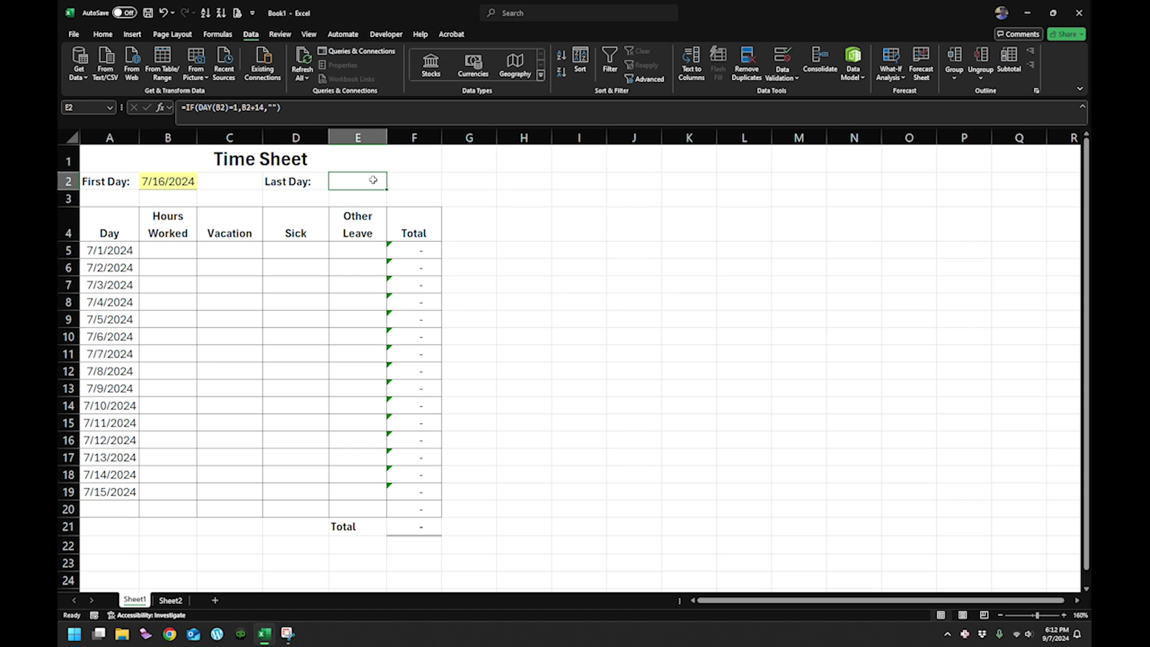
{"action": "left_click", "coordinate": [272, 108]}
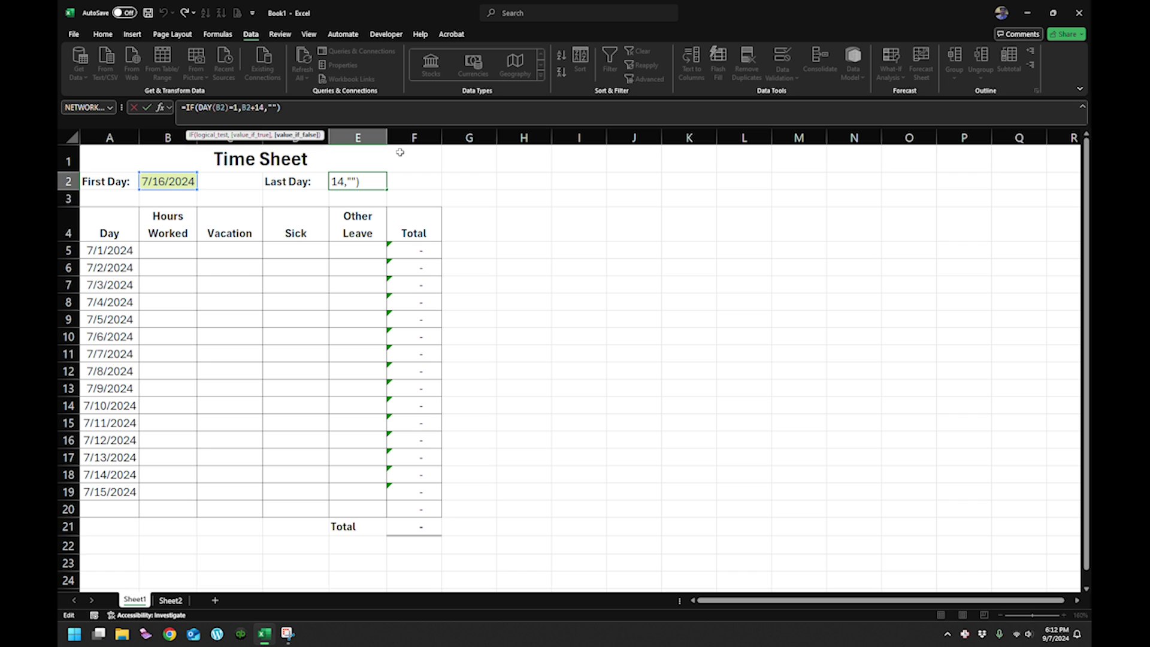
{"action": "key", "text": "Delete"}
{"action": "key", "text": "Delete"}
{"action": "type", "text": "eomonth"}
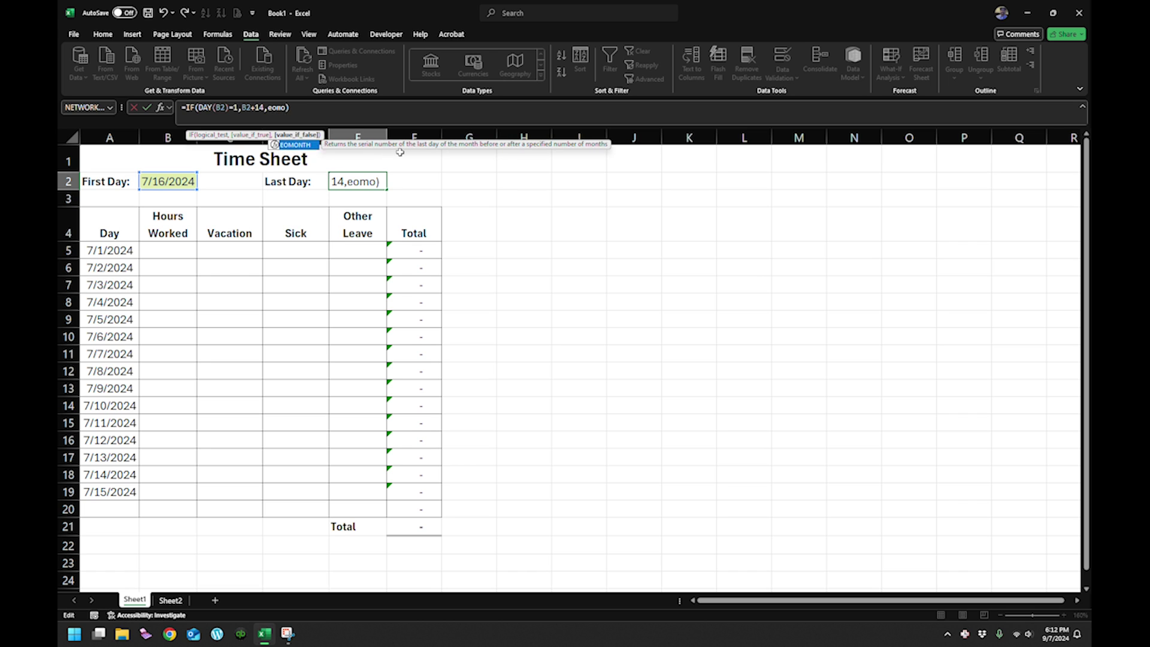
{"action": "type", "text": "("}
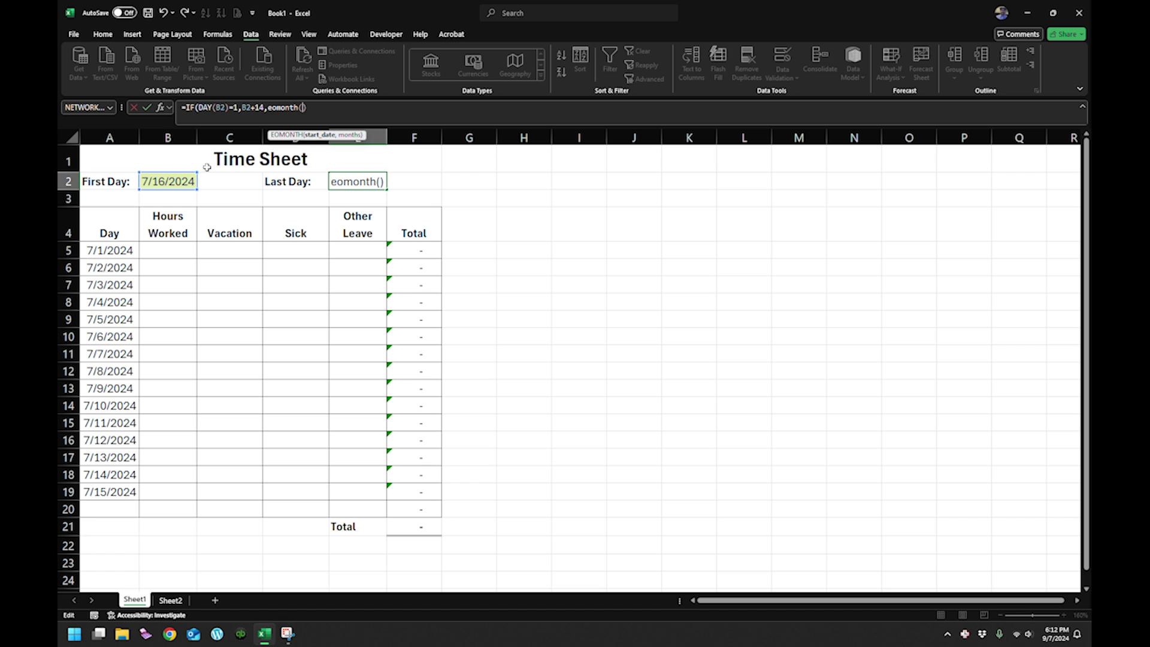
{"action": "left_click", "coordinate": [183, 181]}
{"action": "type", "text": ","}
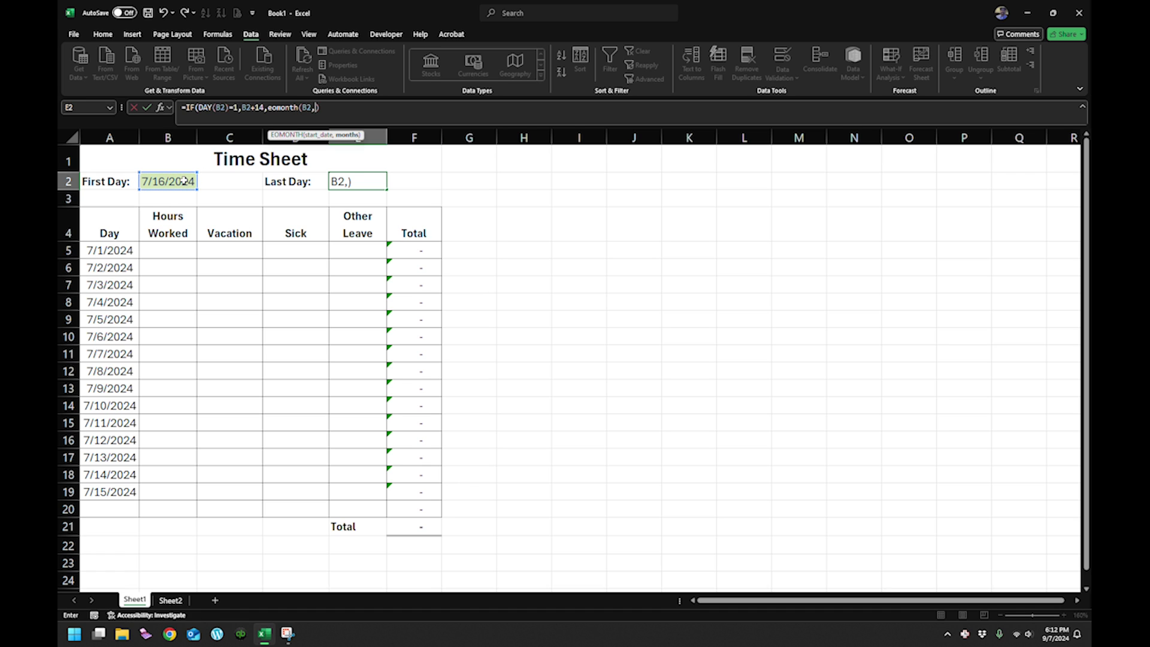
{"action": "type", "text": "0))"}
{"action": "key", "text": "Return"}
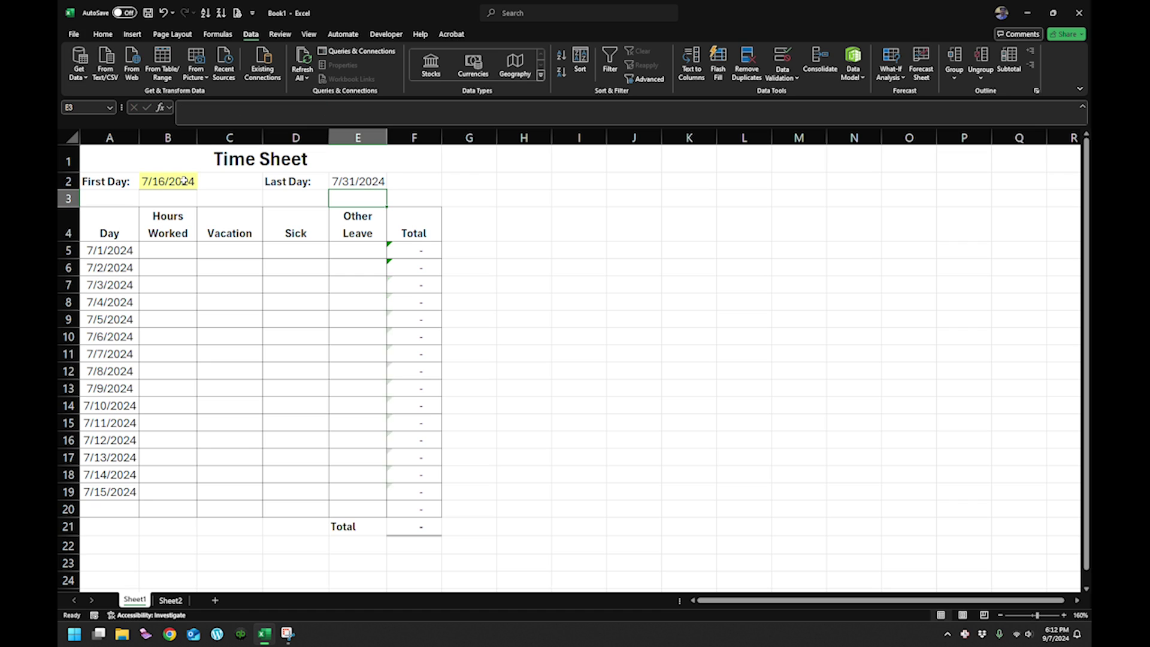
Try 9/16/2024 as the First Day and check Last Day and the first Day entry
{"action": "left_click", "coordinate": [166, 180]}
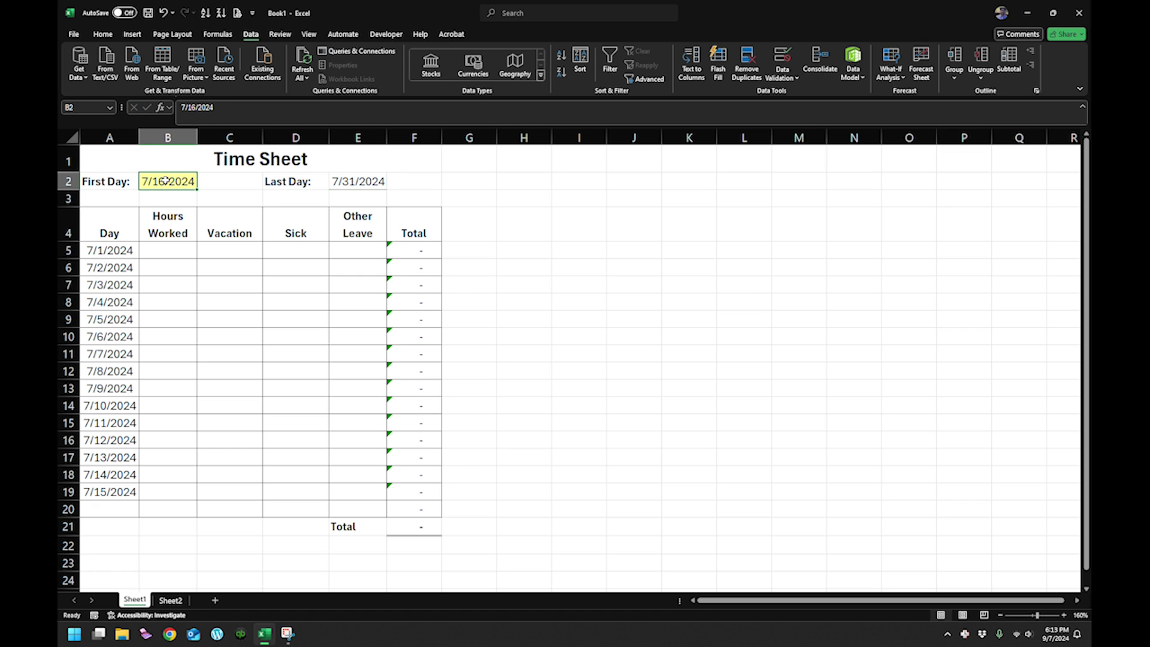
{"action": "type", "text": "9/1/20"}
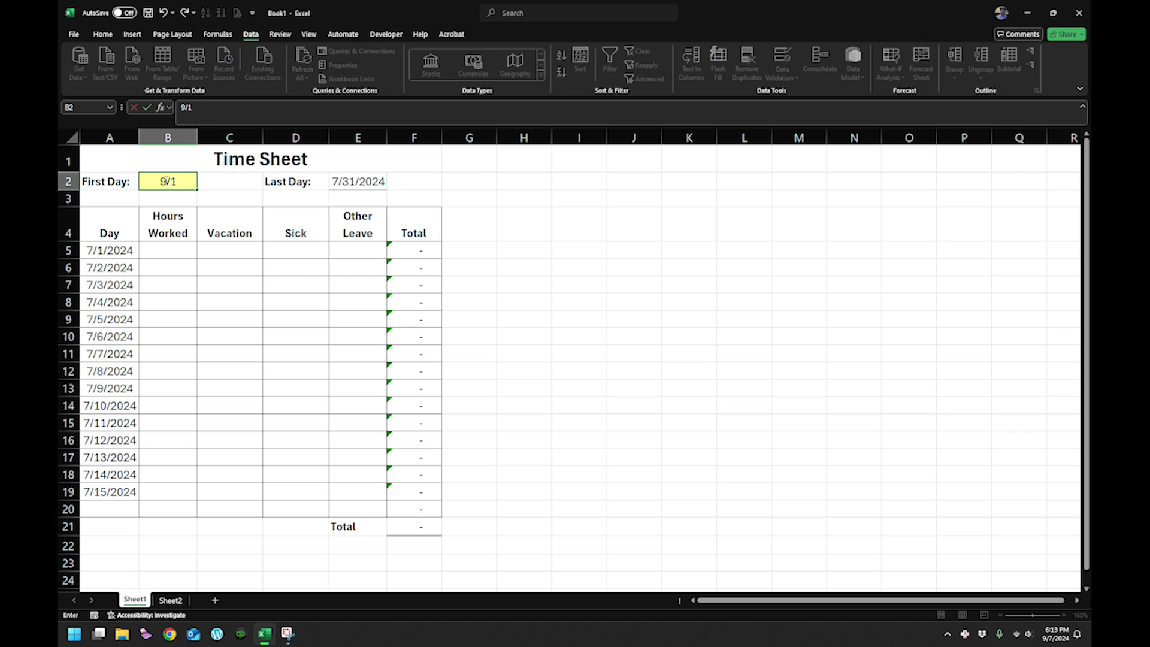
{"action": "key", "text": "BackSpace"}
{"action": "key", "text": "BackSpace"}
{"action": "key", "text": "BackSpace"}
{"action": "type", "text": "6/24"}
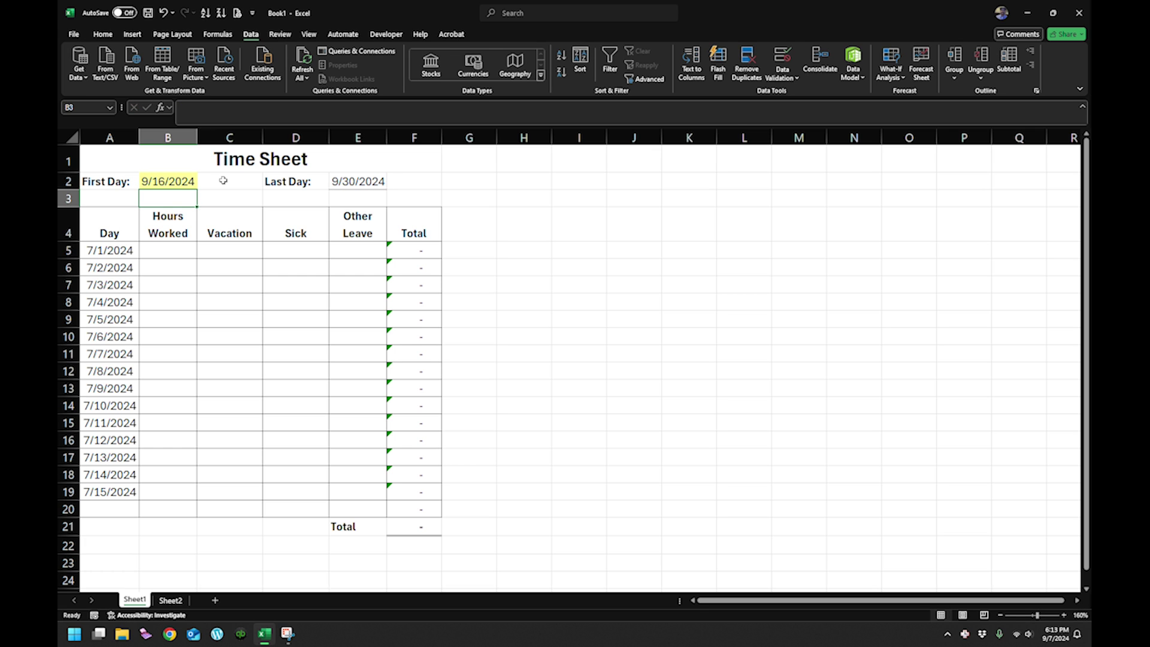
{"action": "left_click", "coordinate": [368, 180]}
{"action": "left_click", "coordinate": [132, 248]}
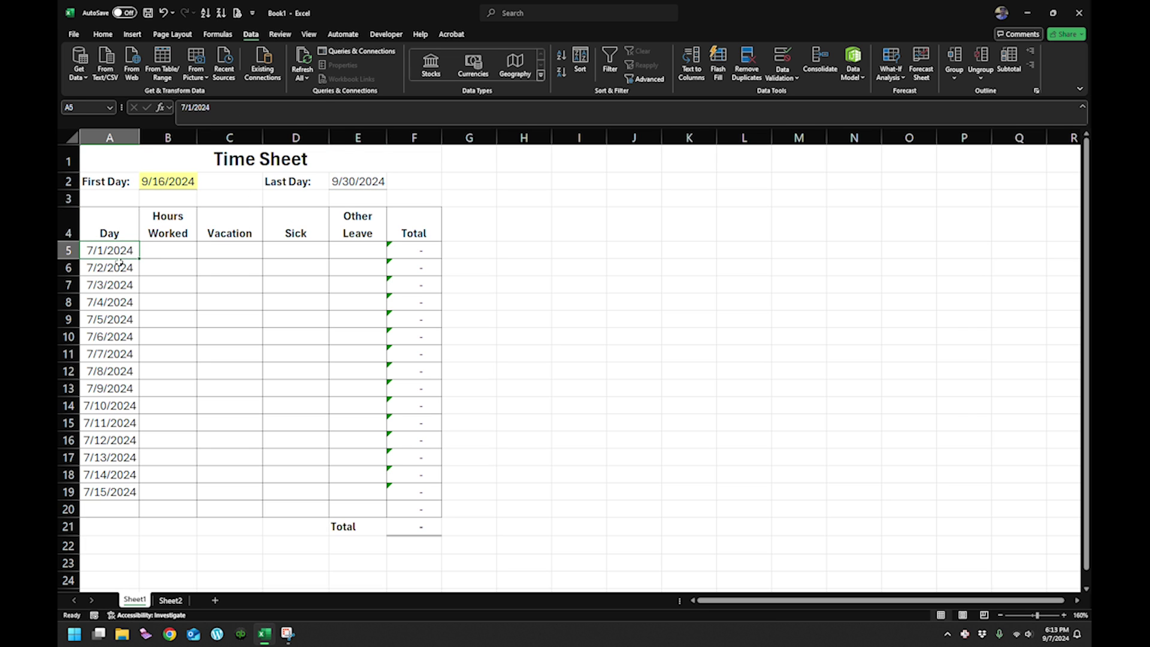
Change the First Day to 8/16/2024 so Last Day reads 8/31/2024
{"action": "left_click", "coordinate": [174, 182]}
{"action": "type", "text": "8/1"}
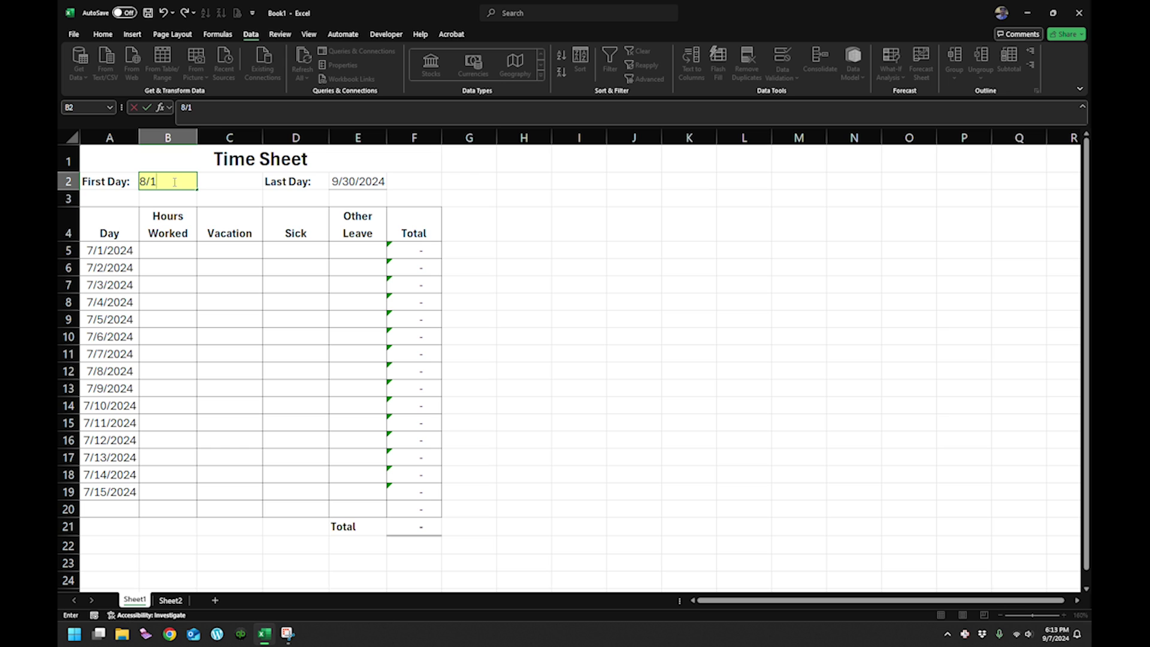
{"action": "type", "text": "6/24"}
{"action": "key", "text": "Return"}
{"action": "left_click", "coordinate": [130, 251]}
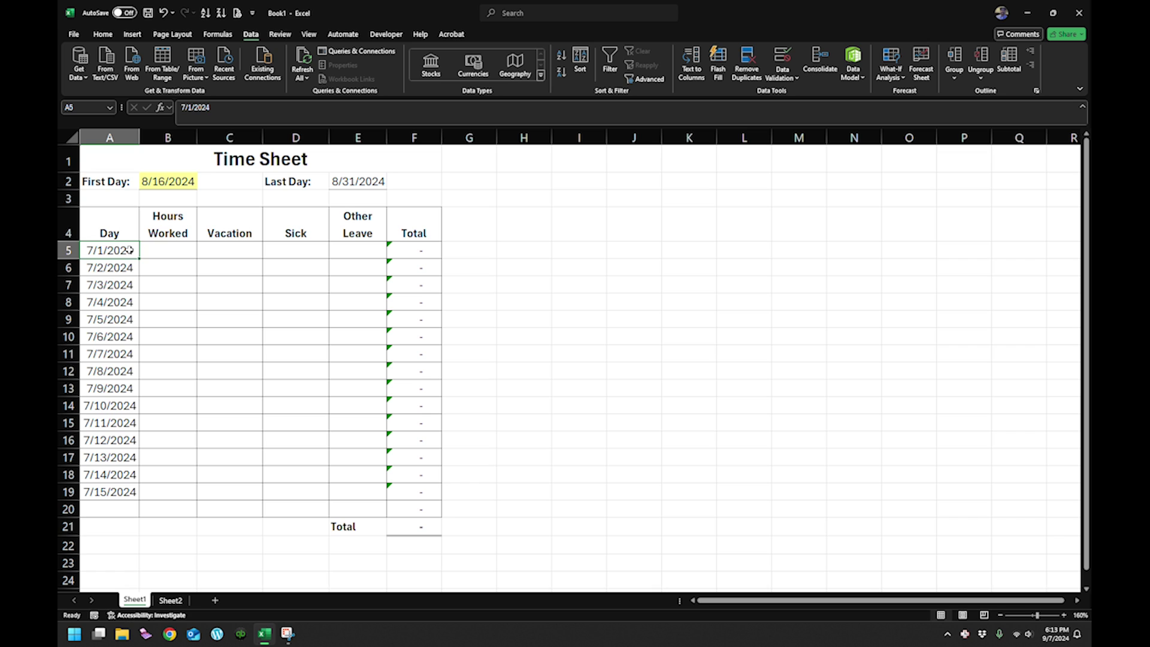
Set A5 to =B2 and fill =A5+1 from A6 down to A20
{"action": "type", "text": "="}
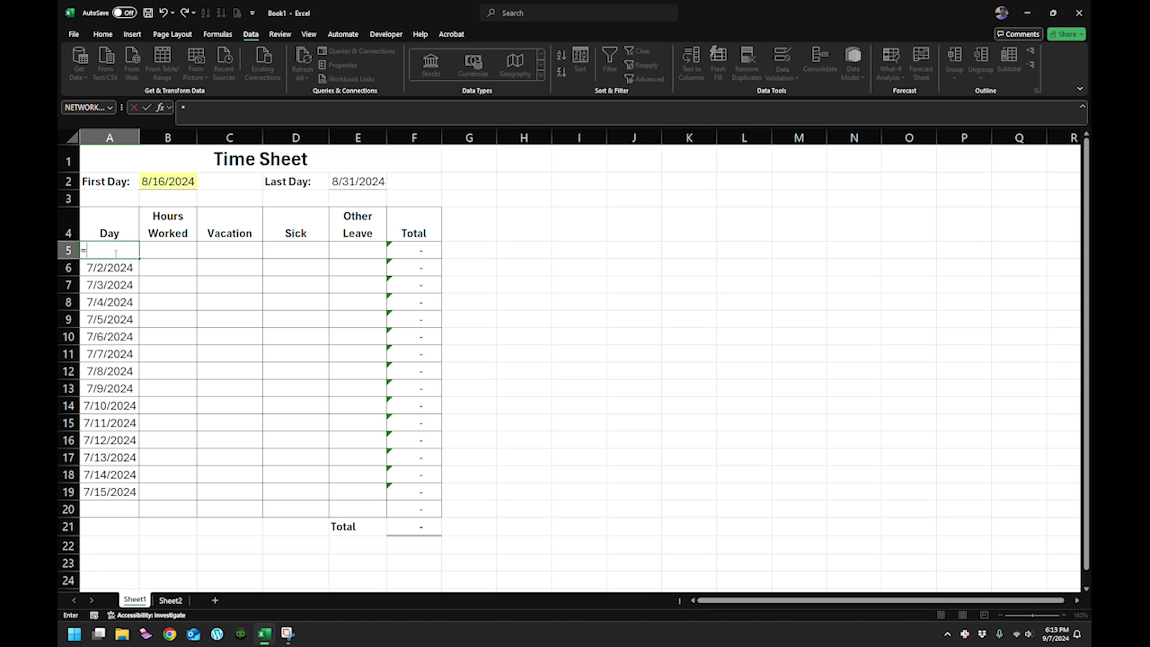
{"action": "left_click", "coordinate": [174, 179]}
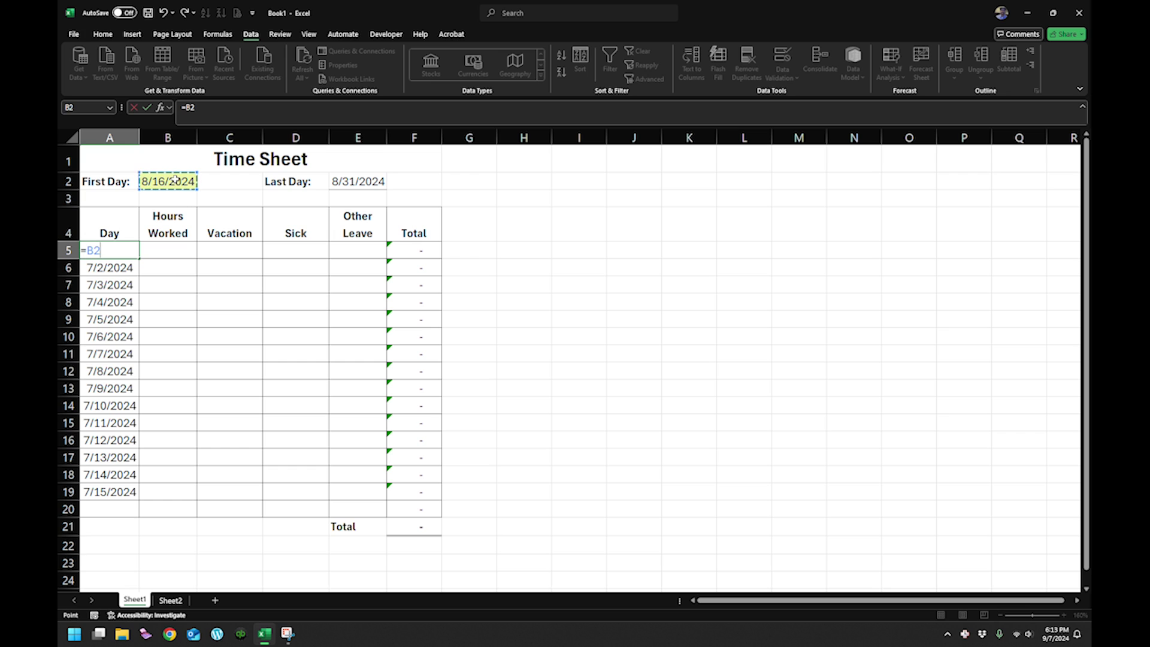
{"action": "key", "text": "Return"}
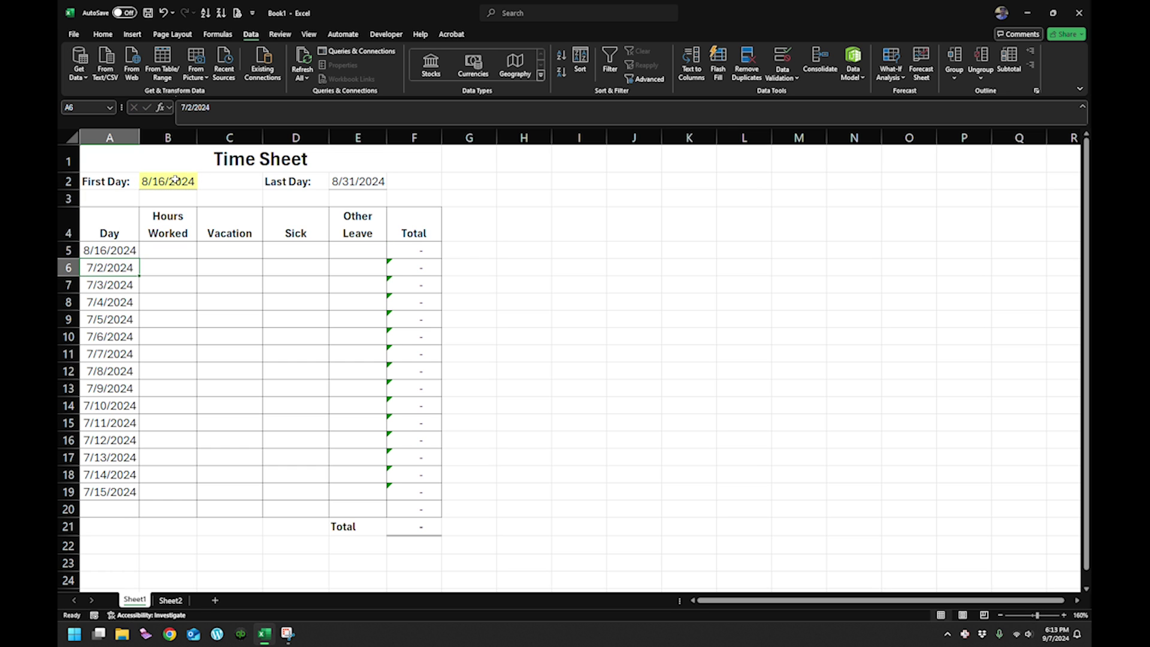
{"action": "type", "text": "="}
{"action": "key", "text": "Up"}
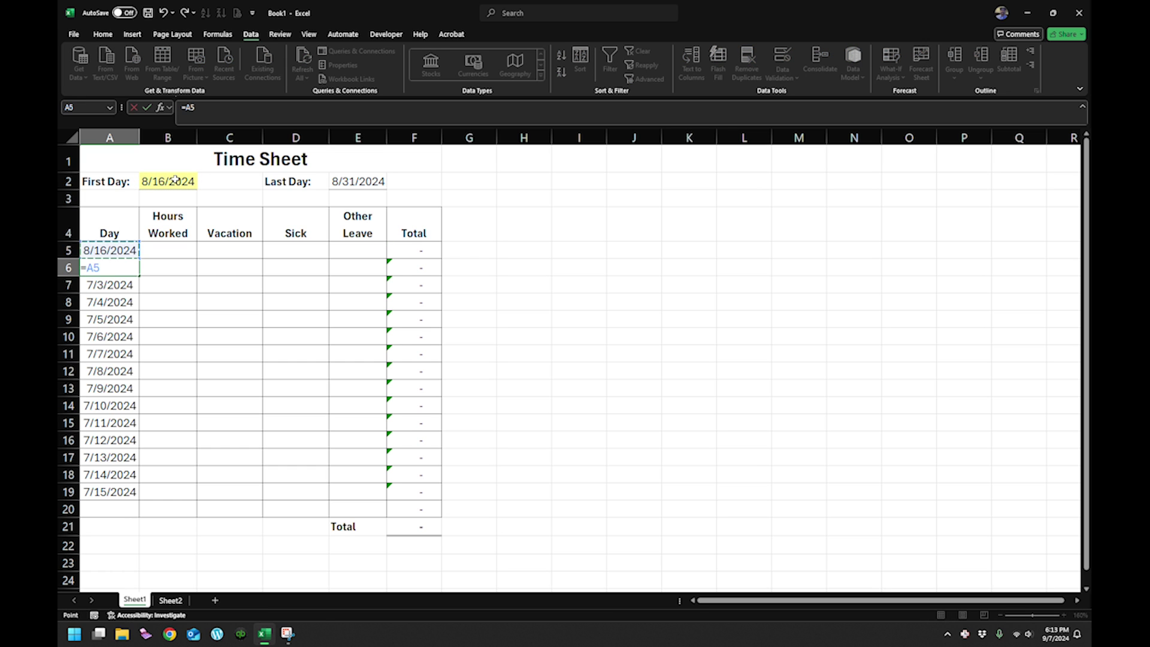
{"action": "type", "text": "+1"}
{"action": "key", "text": "Return"}
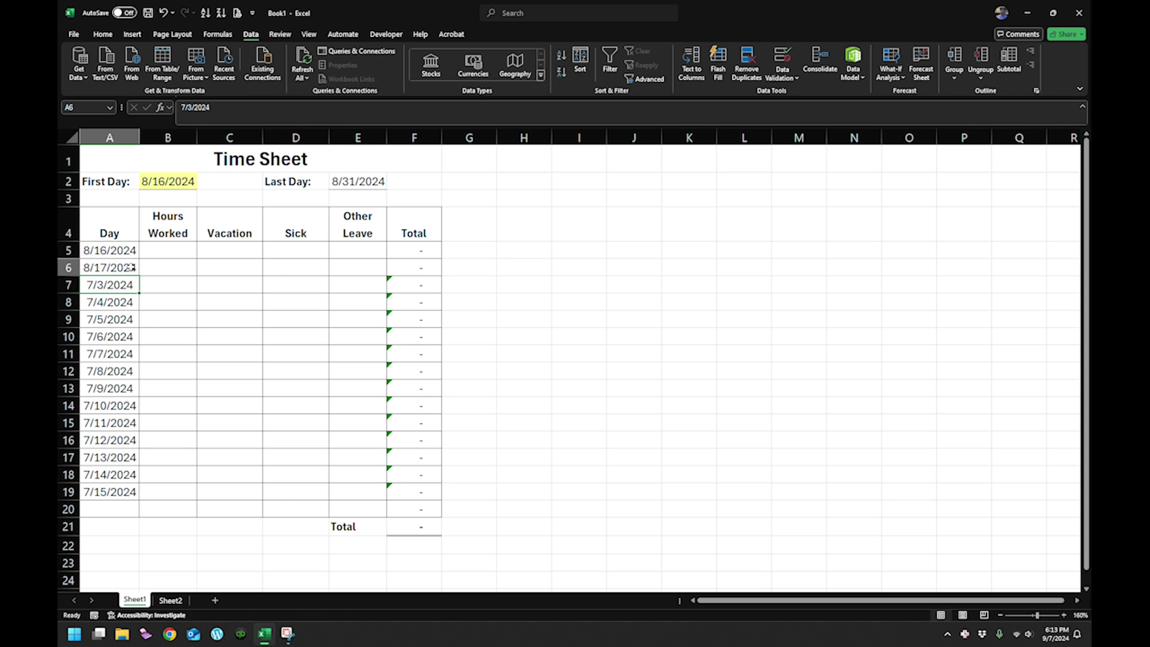
{"action": "left_click", "coordinate": [132, 268]}
{"action": "left_click_drag", "start_coordinate": [139, 276], "coordinate": [141, 516]}
Try 8/1/2015 as the First Day date
{"action": "left_click", "coordinate": [173, 490]}
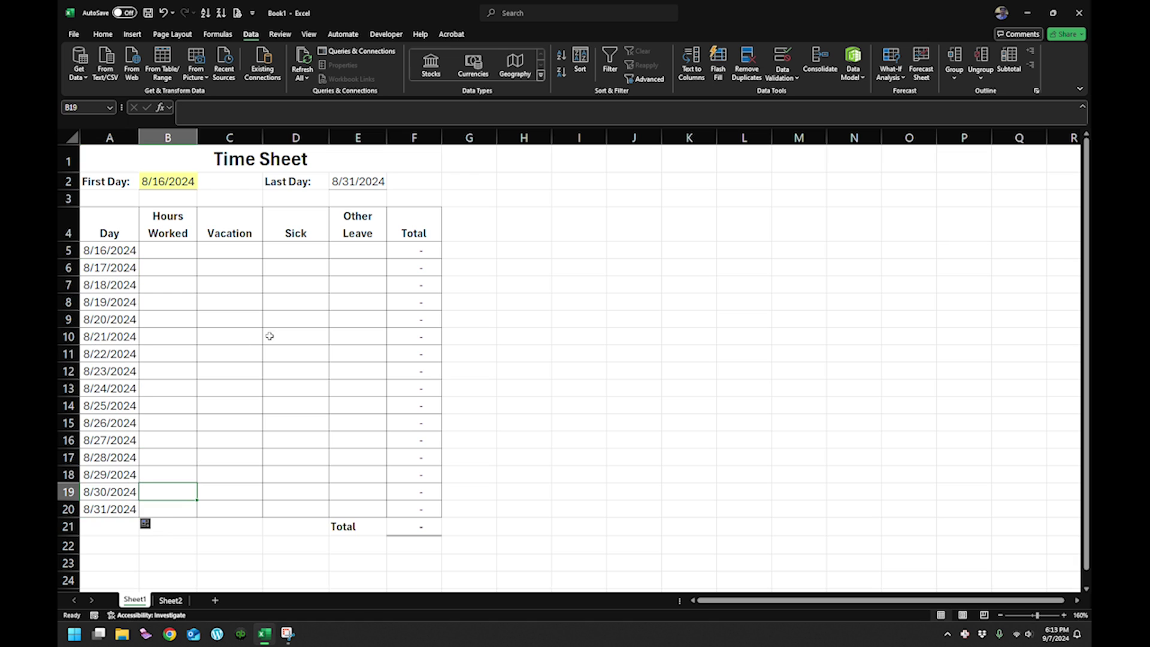
{"action": "left_click", "coordinate": [185, 183]}
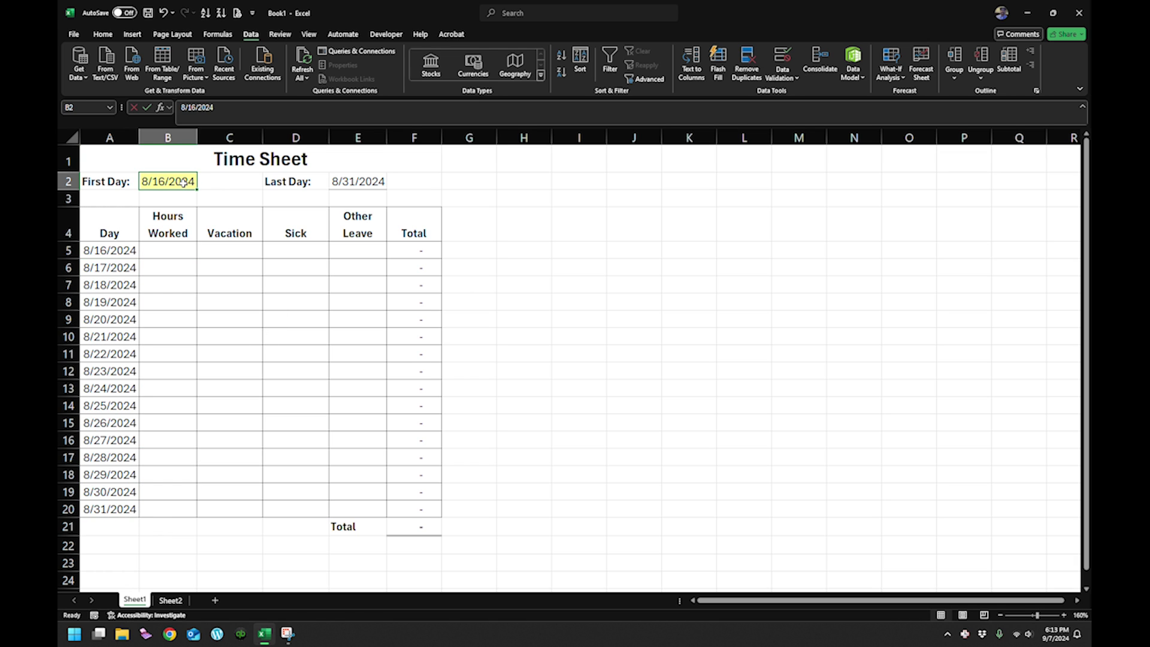
{"action": "type", "text": "8/1/15"}
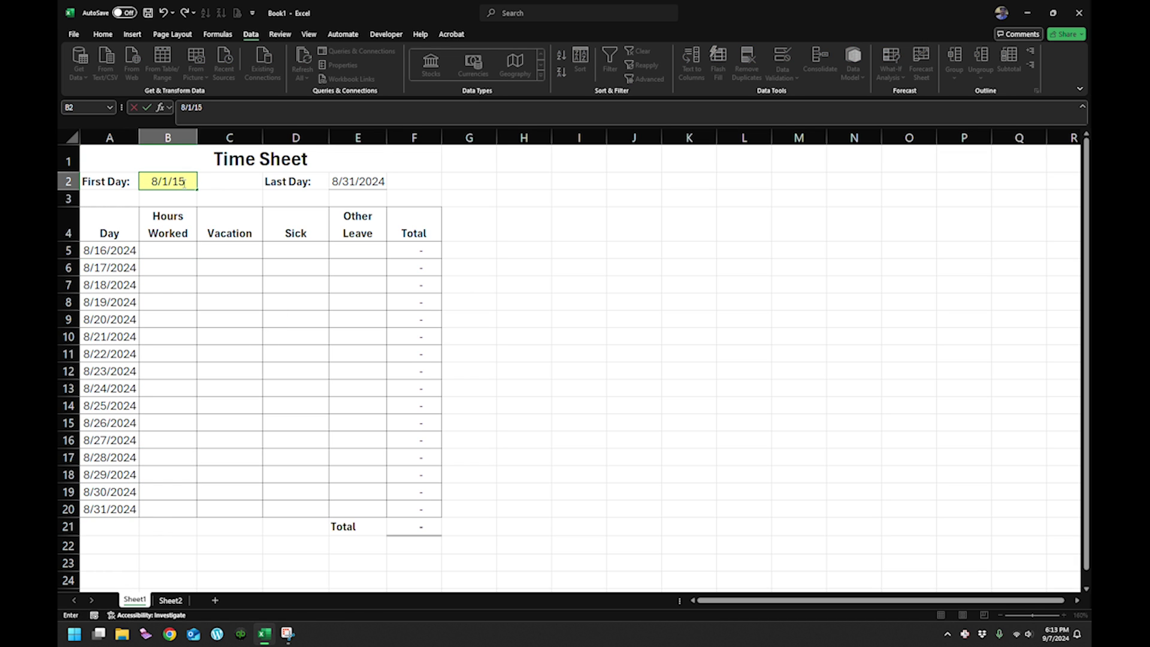
{"action": "key", "text": "Return"}
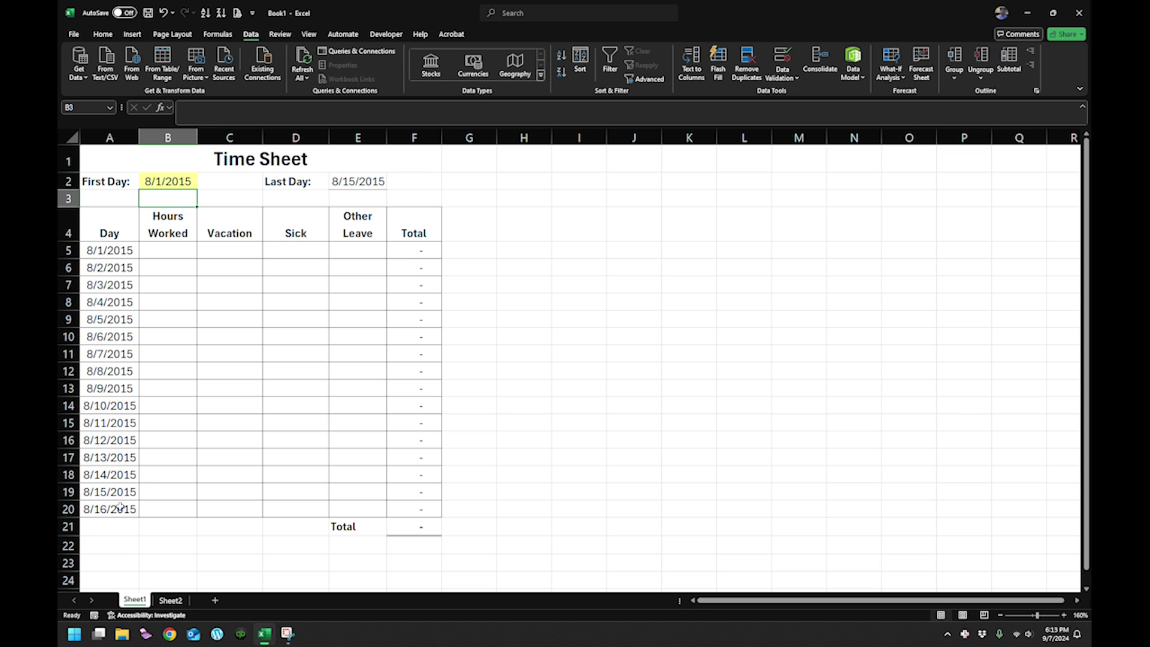
Enter 2/16/2025 as First Day, check Last Day 2/28/2025, and select overflow rows A18:A20
{"action": "left_click", "coordinate": [175, 182]}
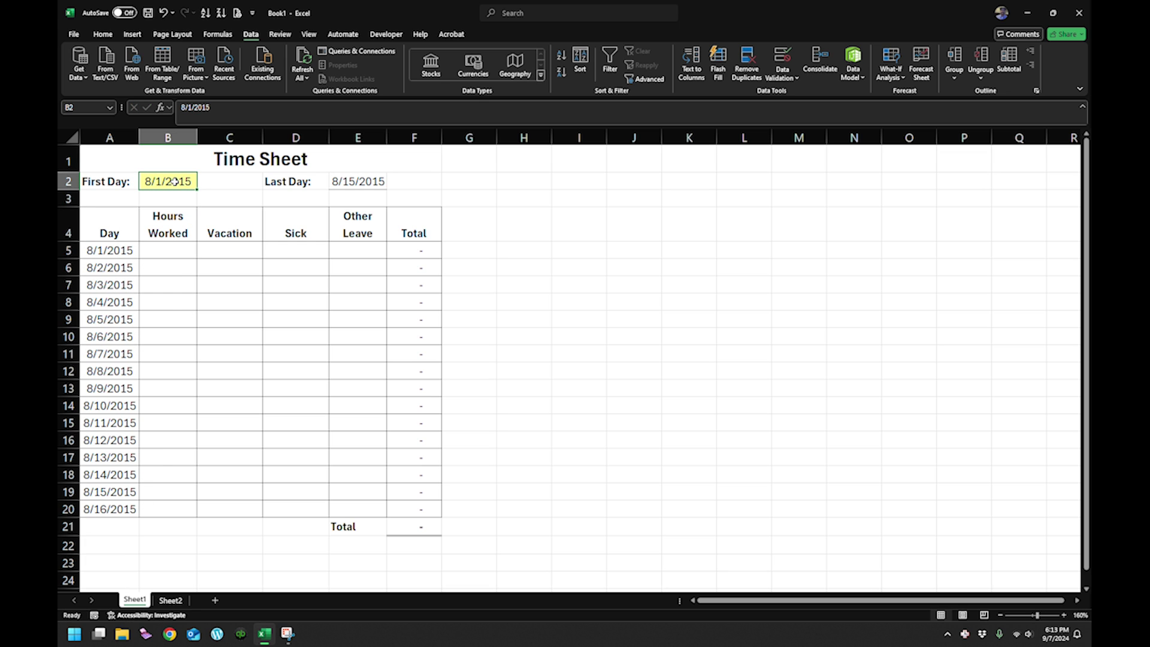
{"action": "type", "text": "2/1"}
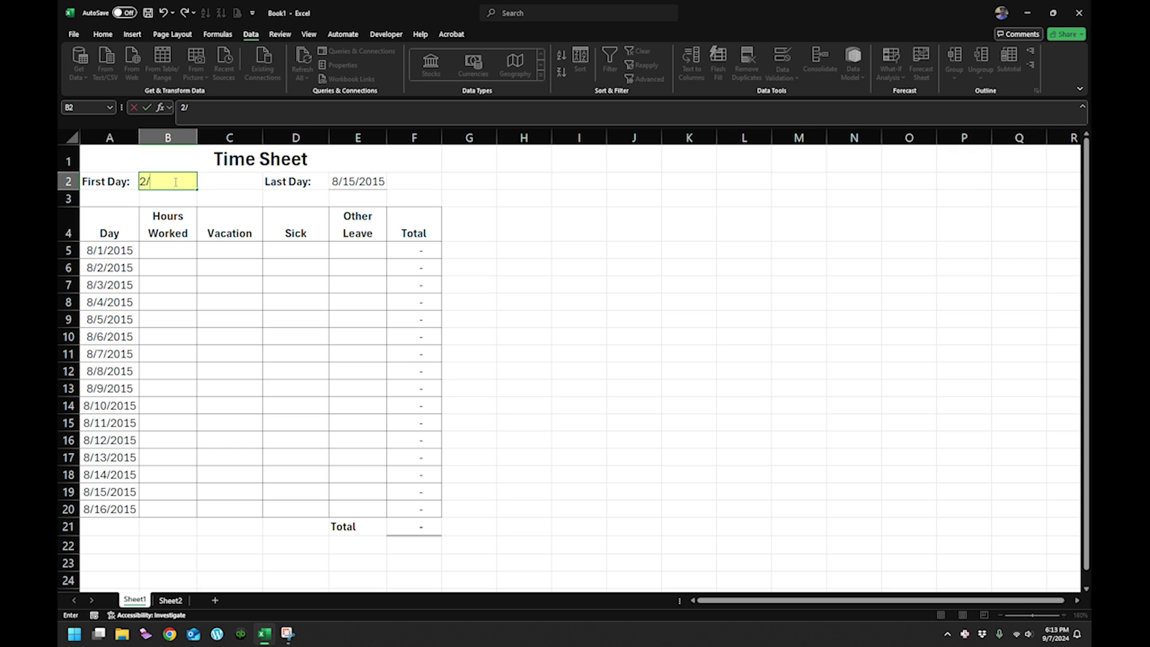
{"action": "type", "text": "16/2025"}
{"action": "key", "text": "Return"}
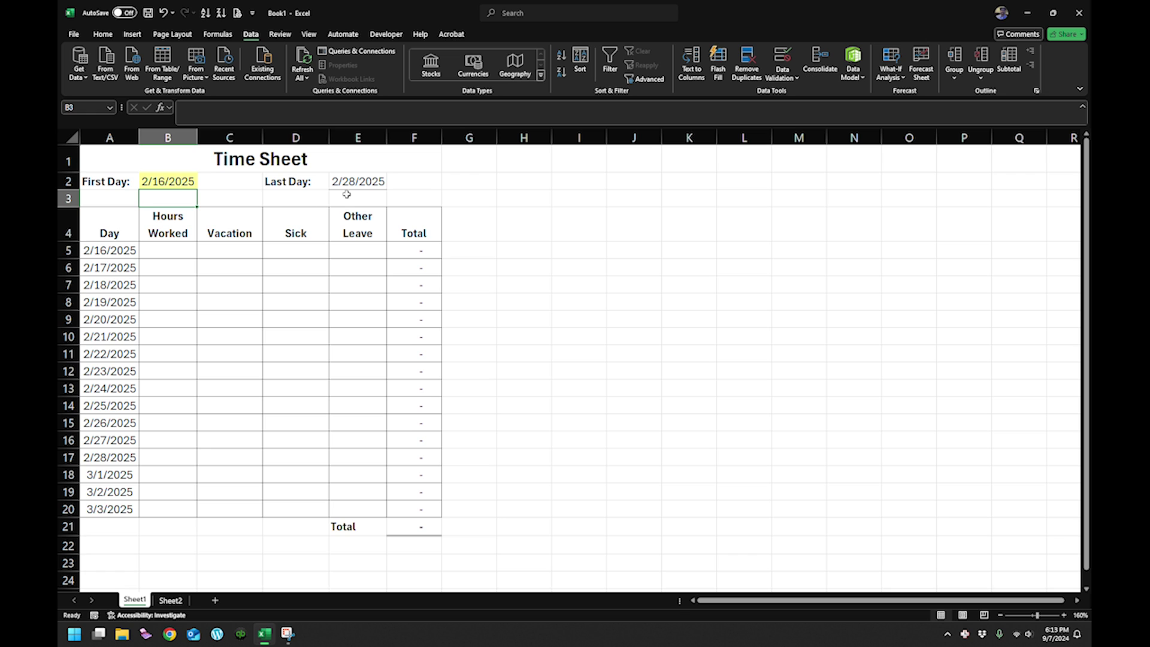
{"action": "left_click", "coordinate": [349, 181]}
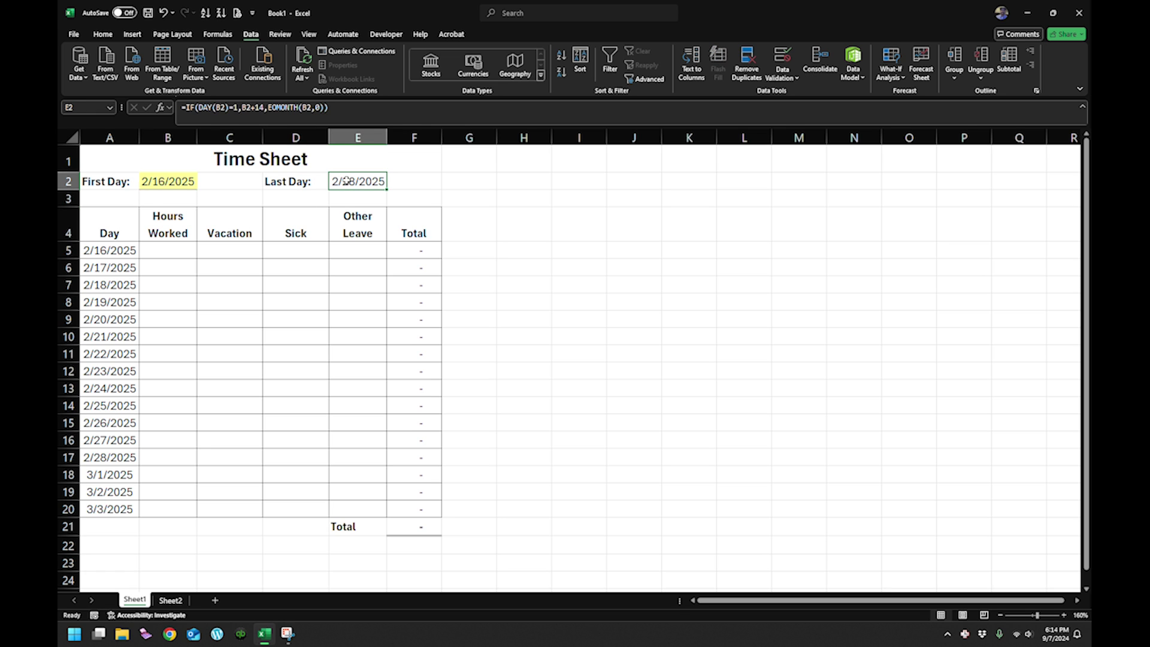
{"action": "left_click_drag", "start_coordinate": [110, 475], "coordinate": [110, 508]}
{"action": "left_click", "coordinate": [111, 474]}
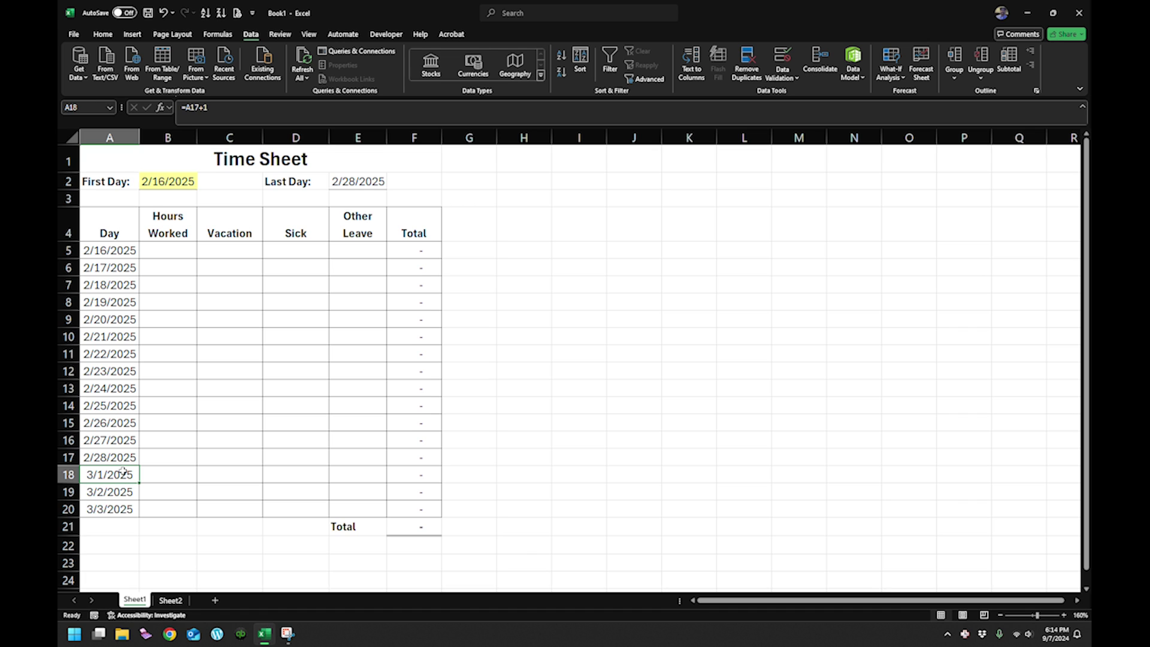
Enter =IF(A17=$E$2,"",A17+1) in A18 and fill it down to A20
{"action": "type", "text": "=if("}
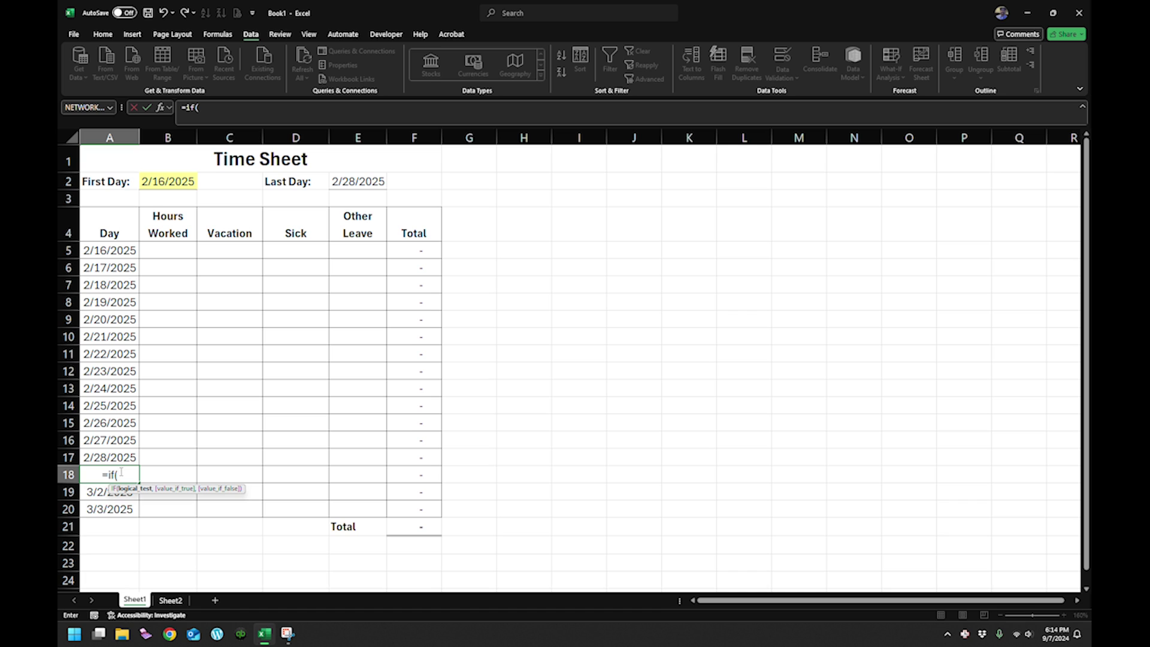
{"action": "left_click", "coordinate": [119, 457]}
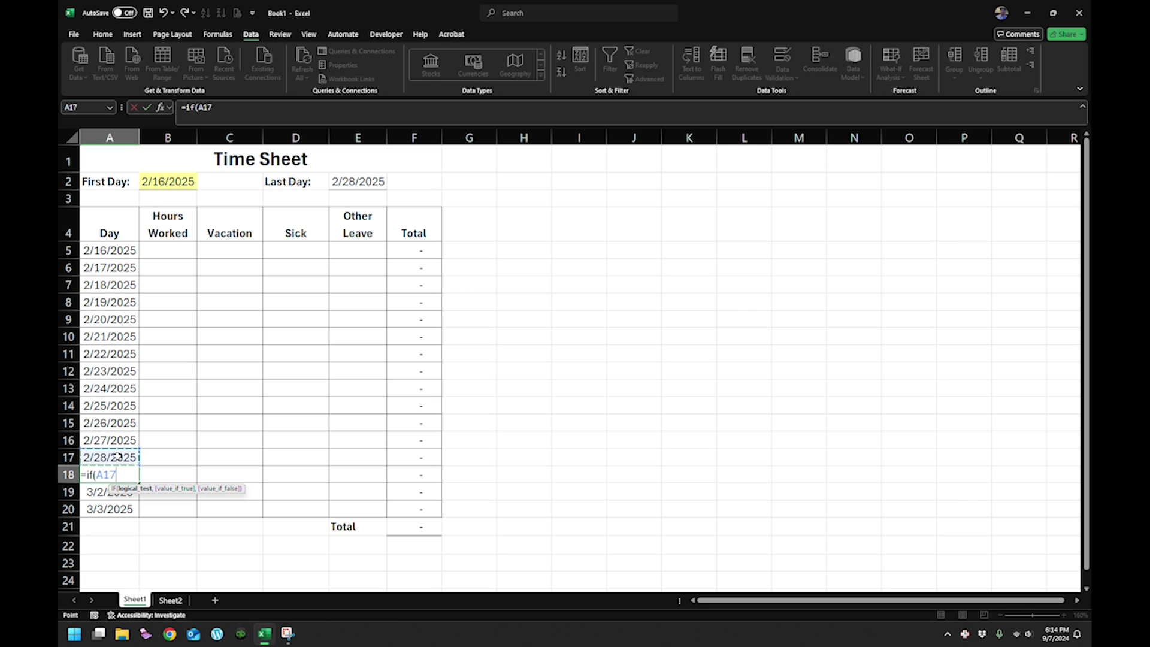
{"action": "type", "text": "="}
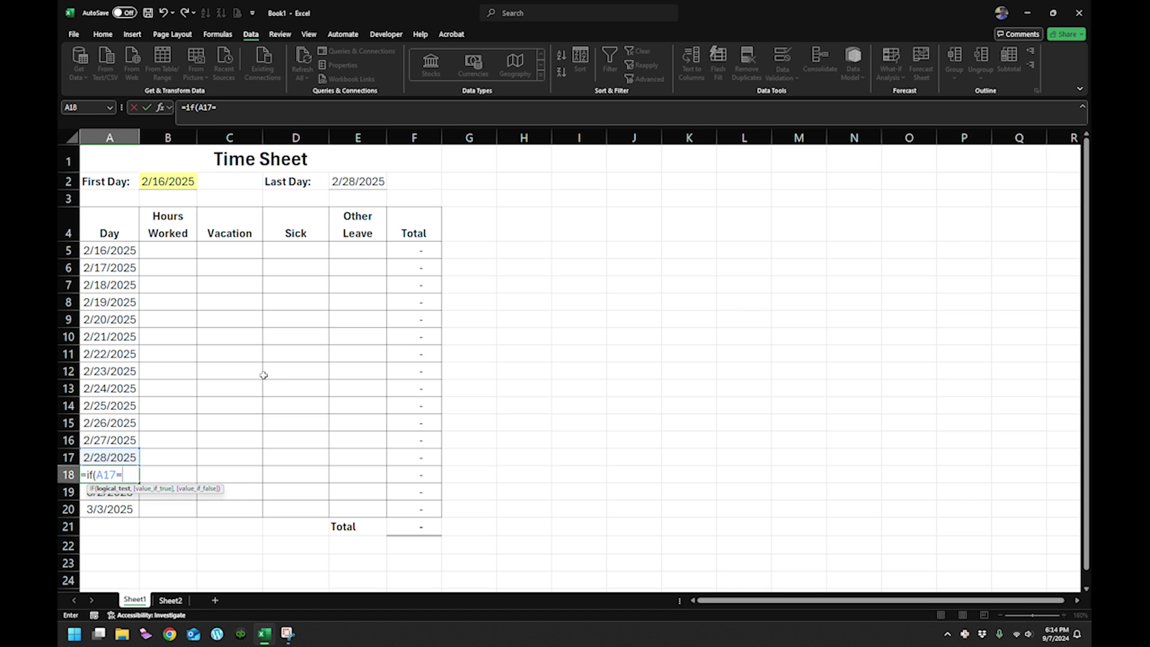
{"action": "left_click", "coordinate": [356, 181]}
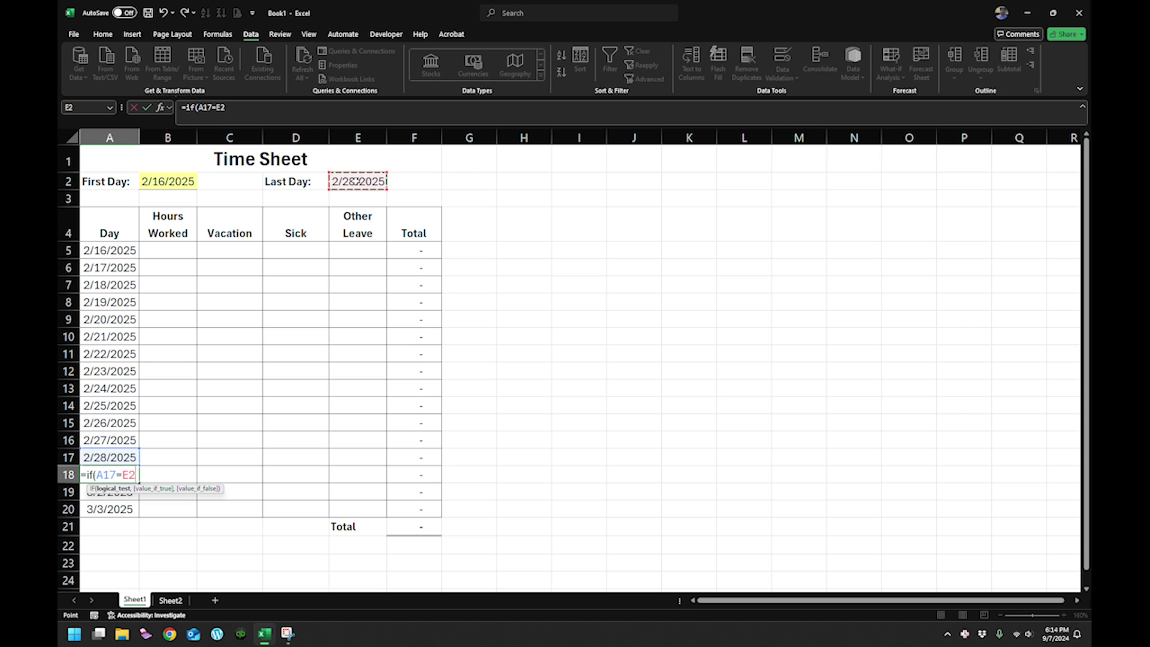
{"action": "key", "text": "F4"}
{"action": "type", "text": ","}
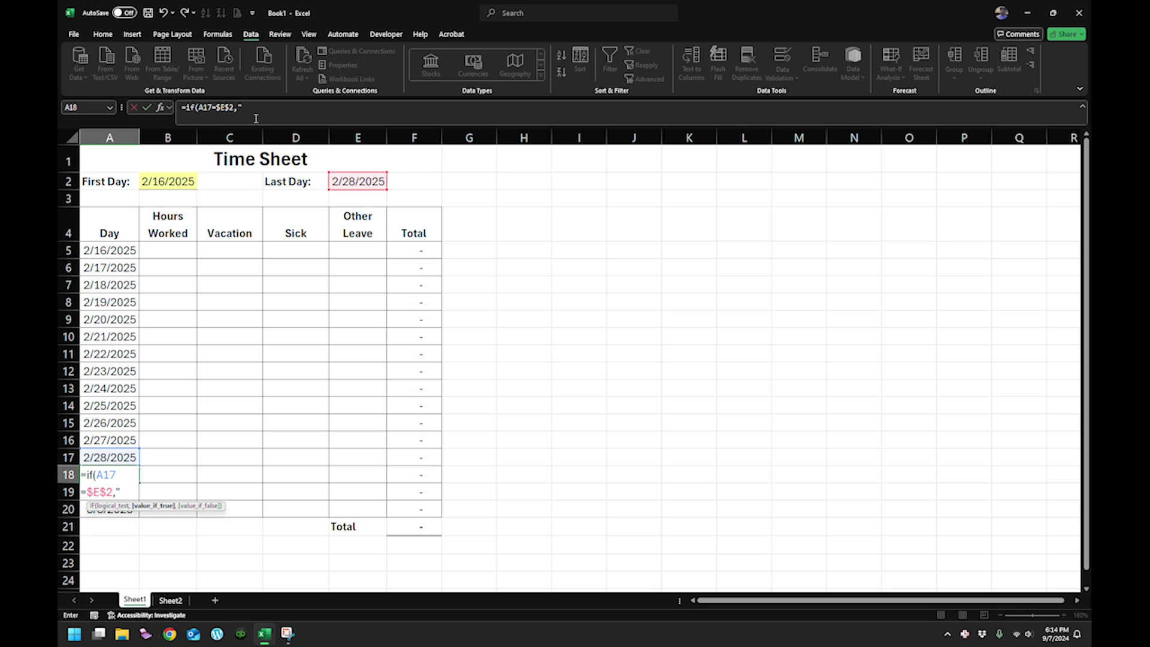
{"action": "type", "text": "\"\","}
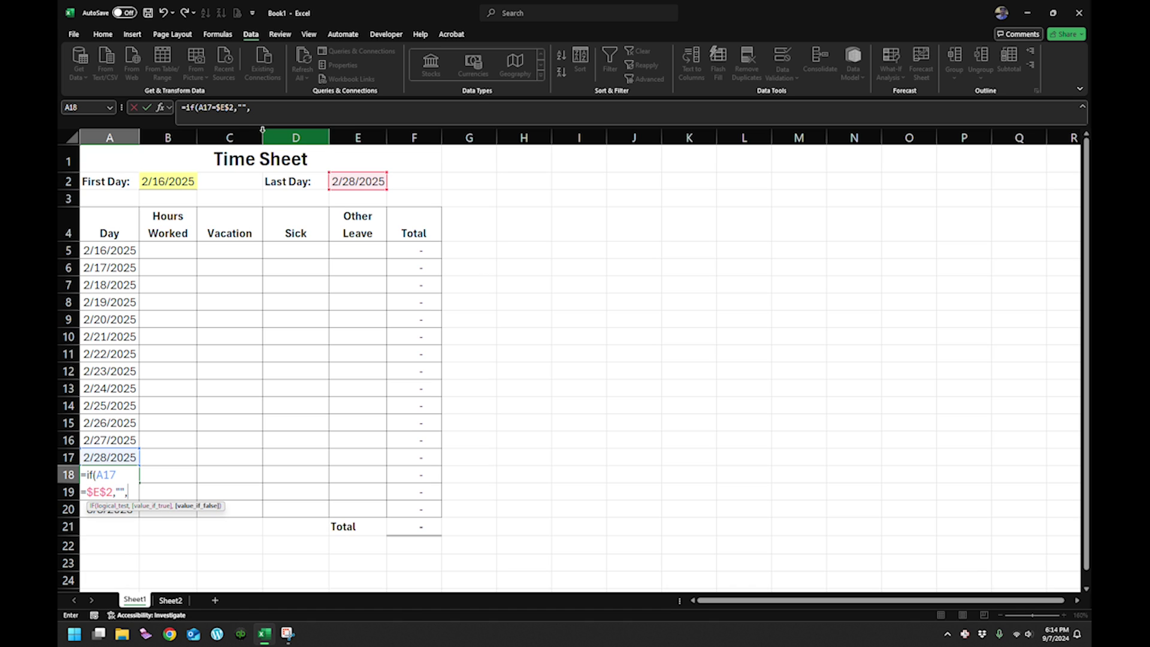
{"action": "left_click", "coordinate": [114, 455]}
{"action": "type", "text": "+1"}
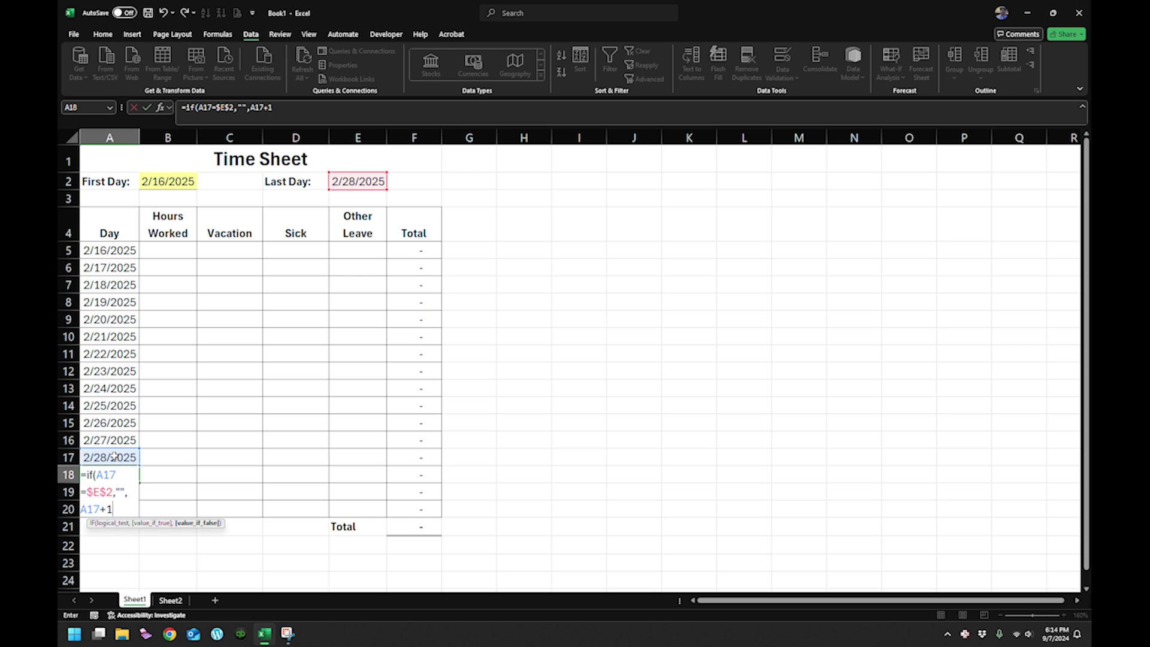
{"action": "key", "text": "ctrl+Return"}
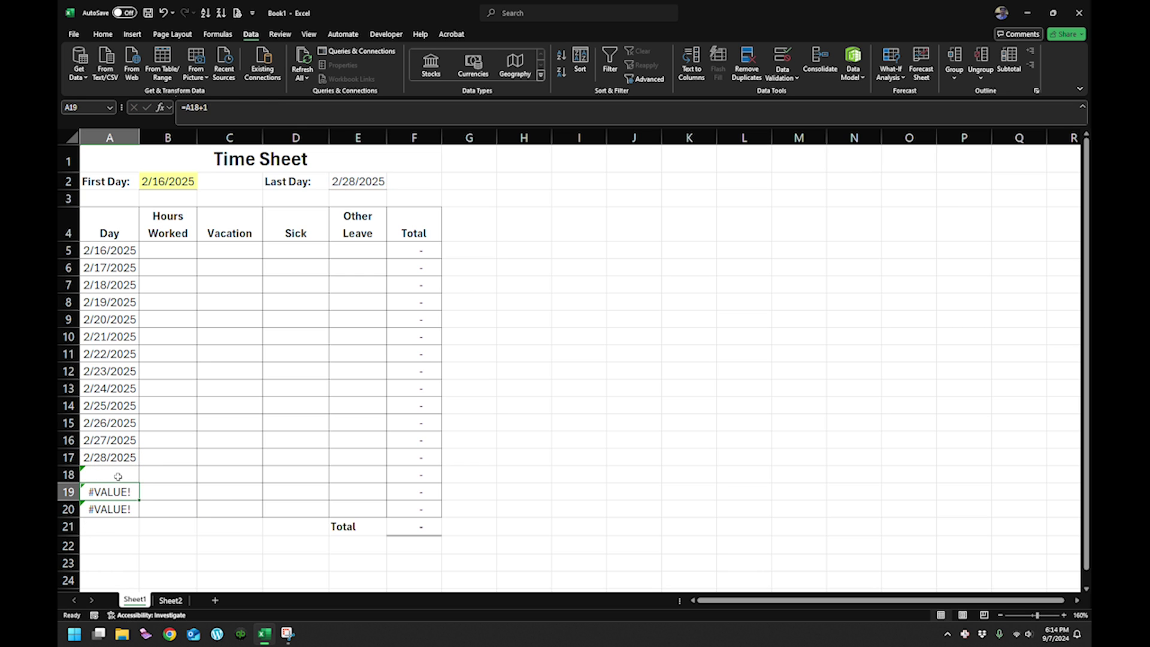
{"action": "left_click_drag", "start_coordinate": [139, 483], "coordinate": [140, 517]}
{"action": "left_click", "coordinate": [117, 473]}
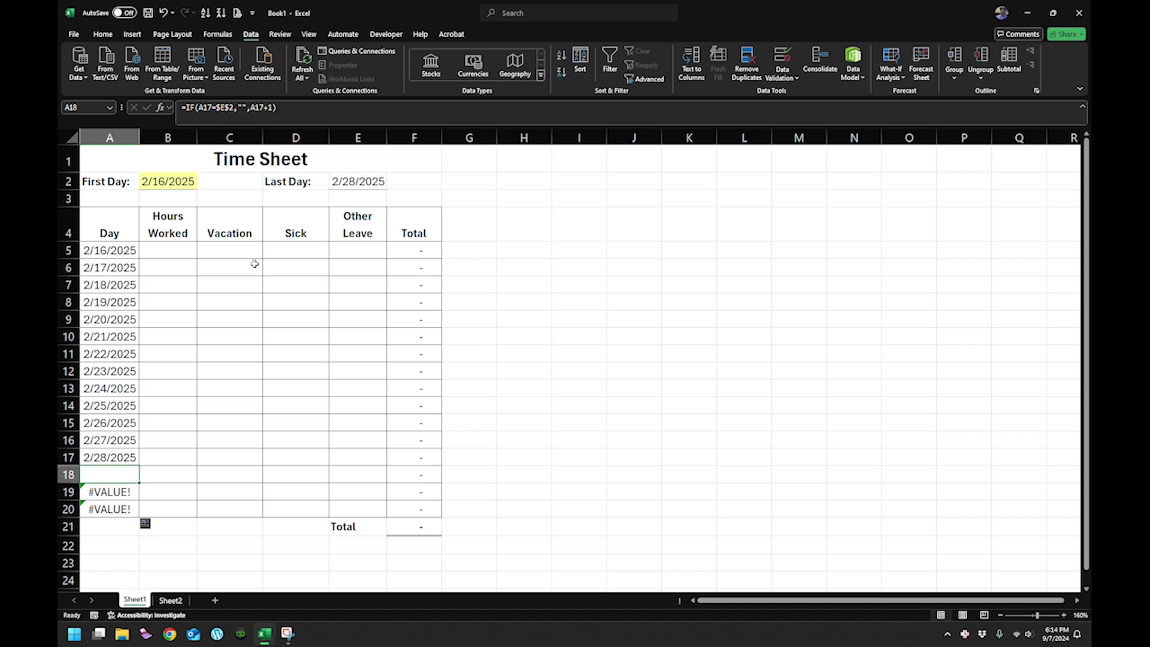
Test First Day dates 2/1/2025 and 9/16/2024 against the Last Day formula
{"action": "left_click", "coordinate": [337, 186]}
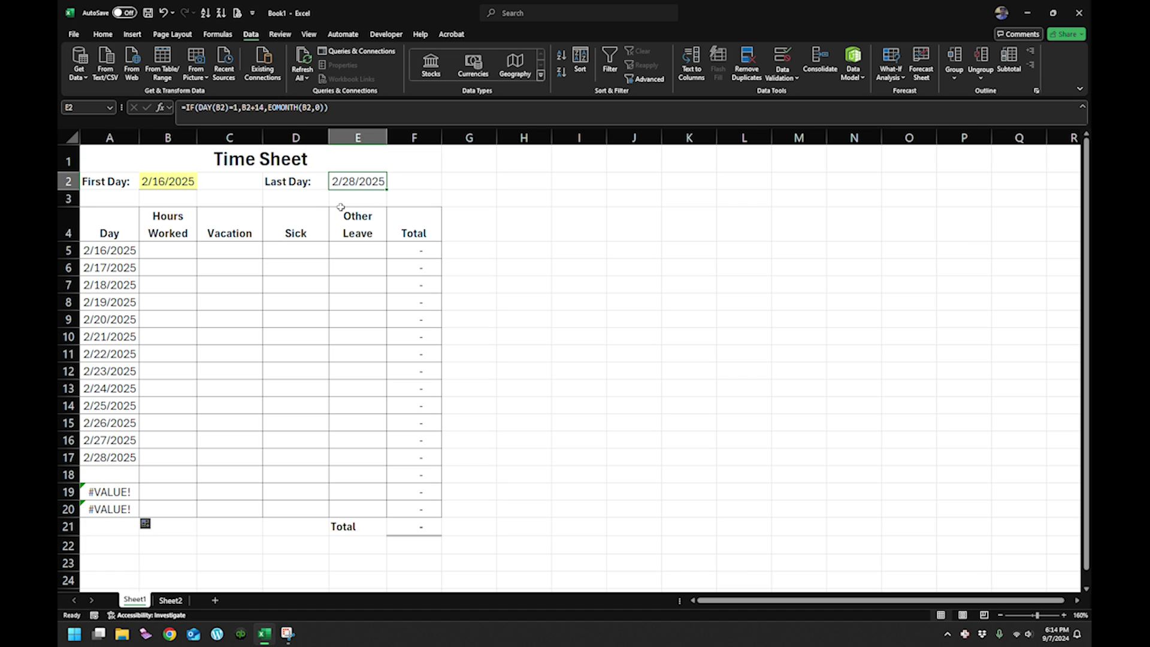
{"action": "left_click", "coordinate": [180, 183]}
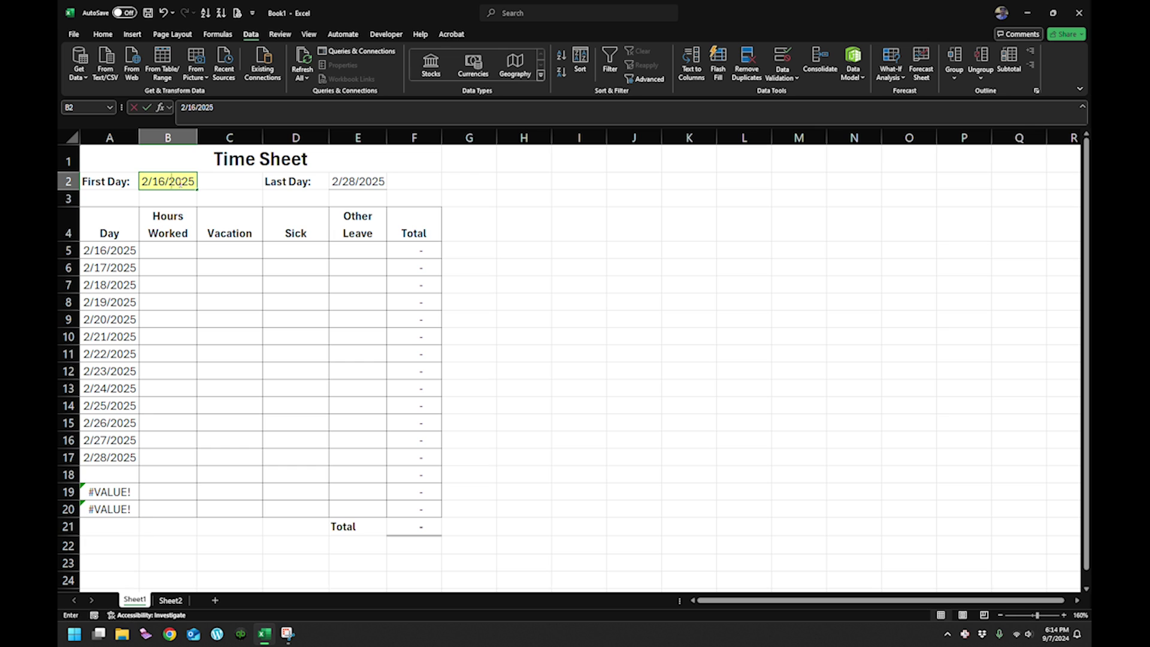
{"action": "type", "text": "2/1/2025"}
{"action": "key", "text": "Return"}
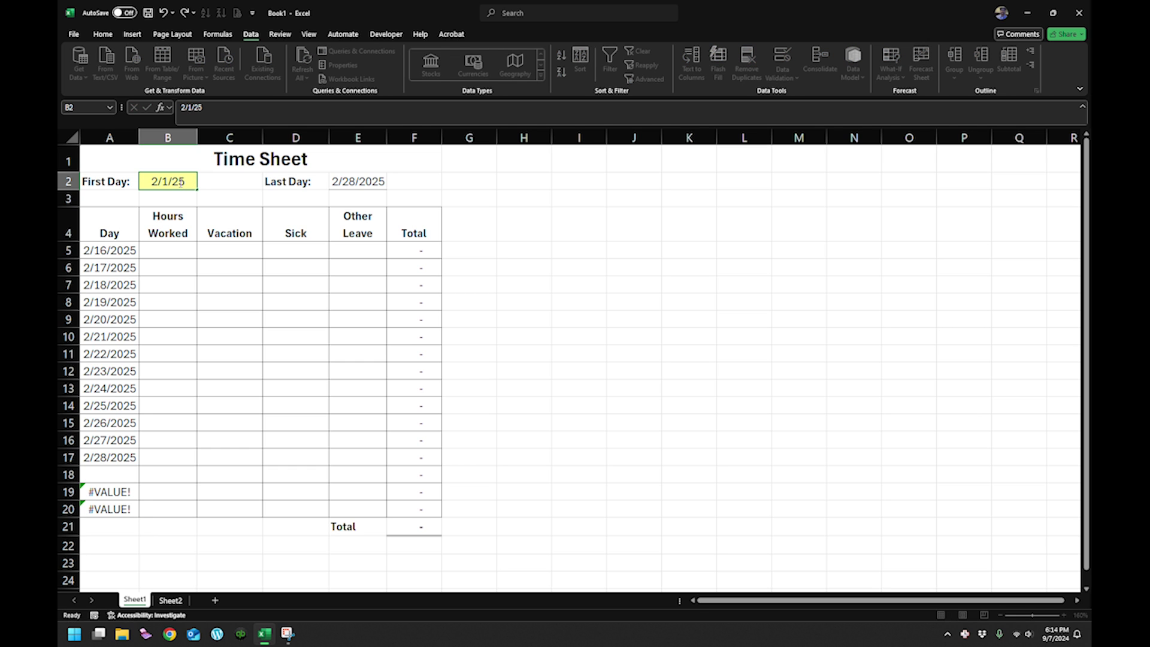
{"action": "left_click", "coordinate": [180, 182]}
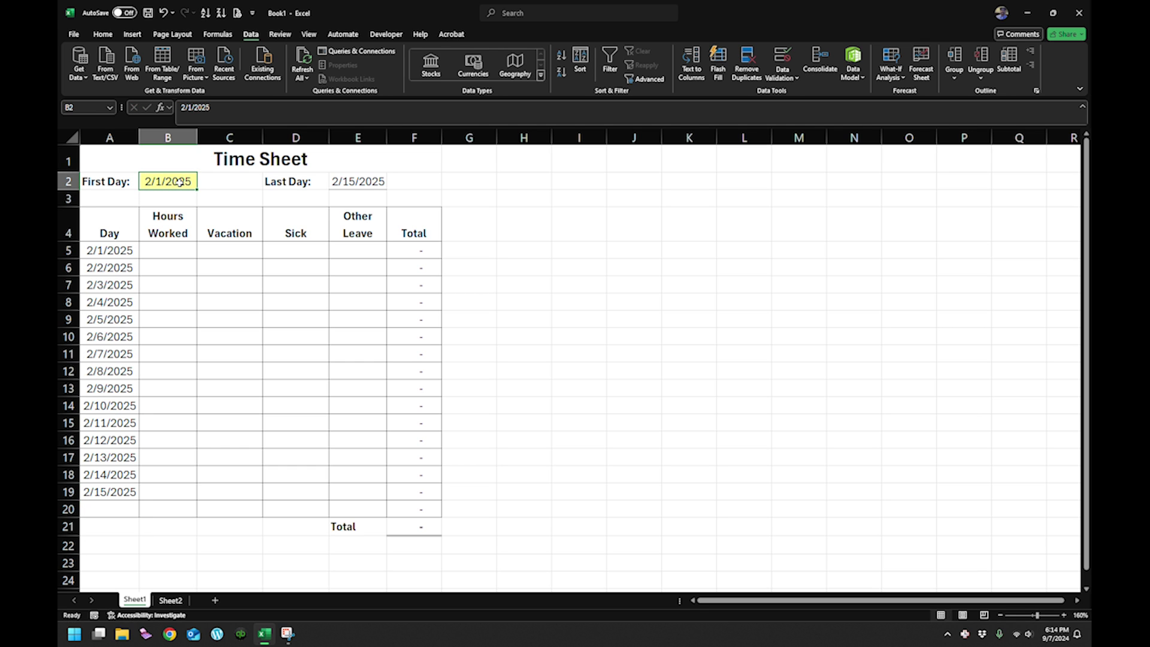
{"action": "type", "text": "3/1/"}
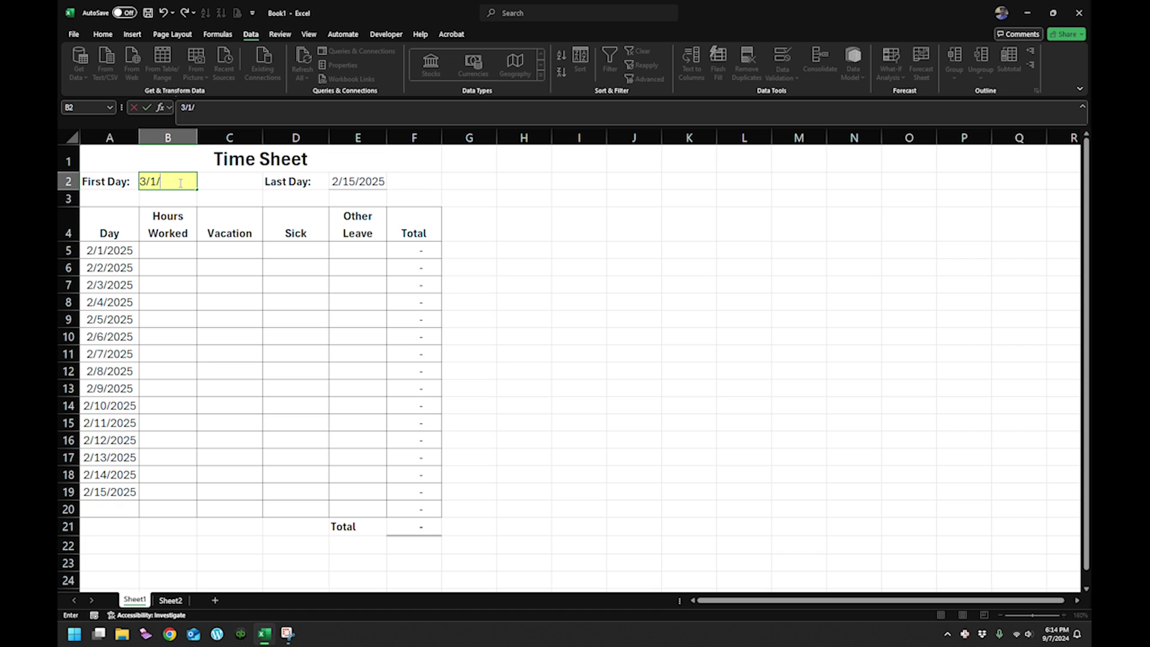
{"action": "key", "text": "BackSpace"}
{"action": "key", "text": "BackSpace"}
{"action": "key", "text": "BackSpace"}
{"action": "key", "text": "BackSpace"}
{"action": "type", "text": "9/16/2024"}
{"action": "key", "text": "Return"}
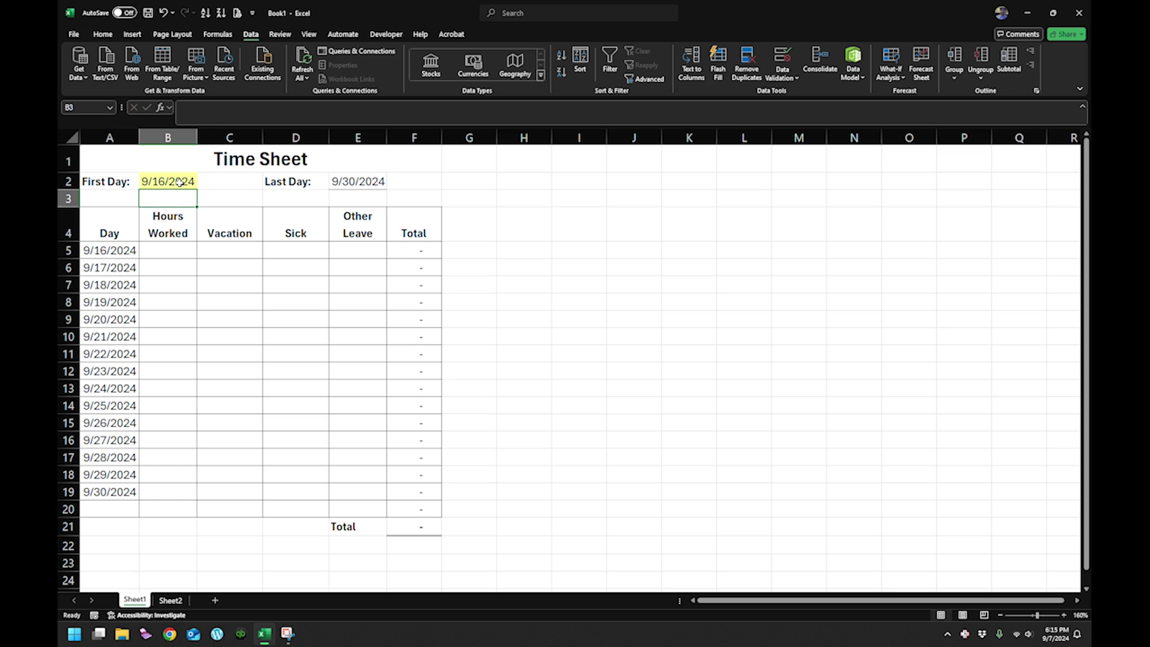
Set the First Day to 2/16/2024, then correct it to 2/16/2025
{"action": "left_click", "coordinate": [179, 182]}
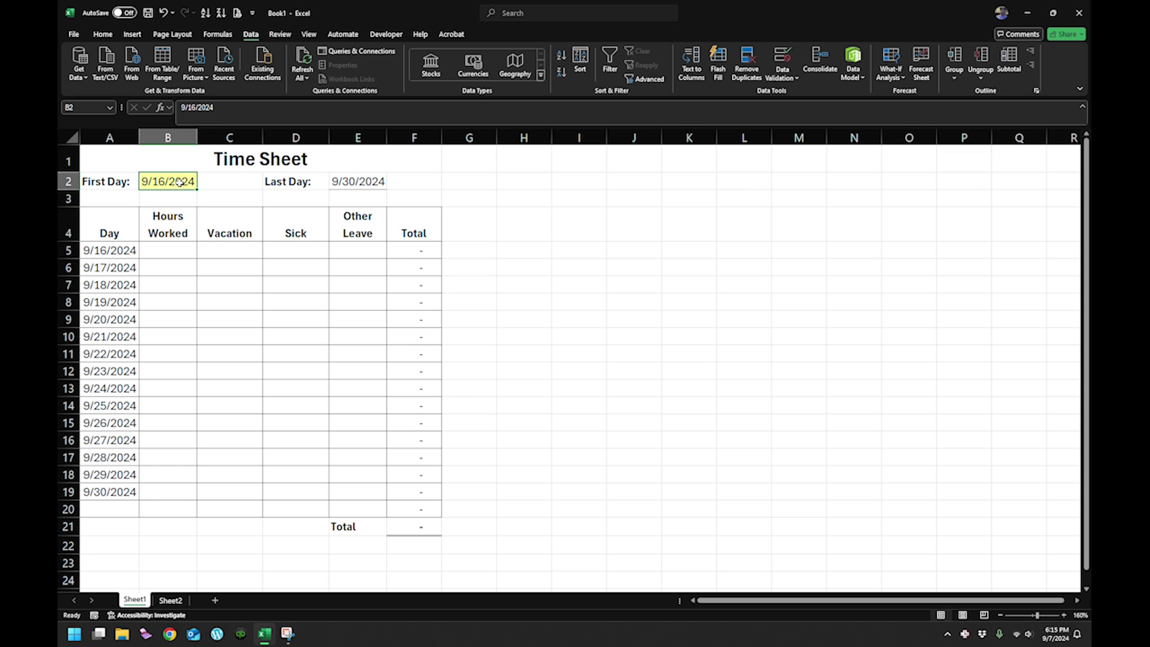
{"action": "type", "text": "2/2"}
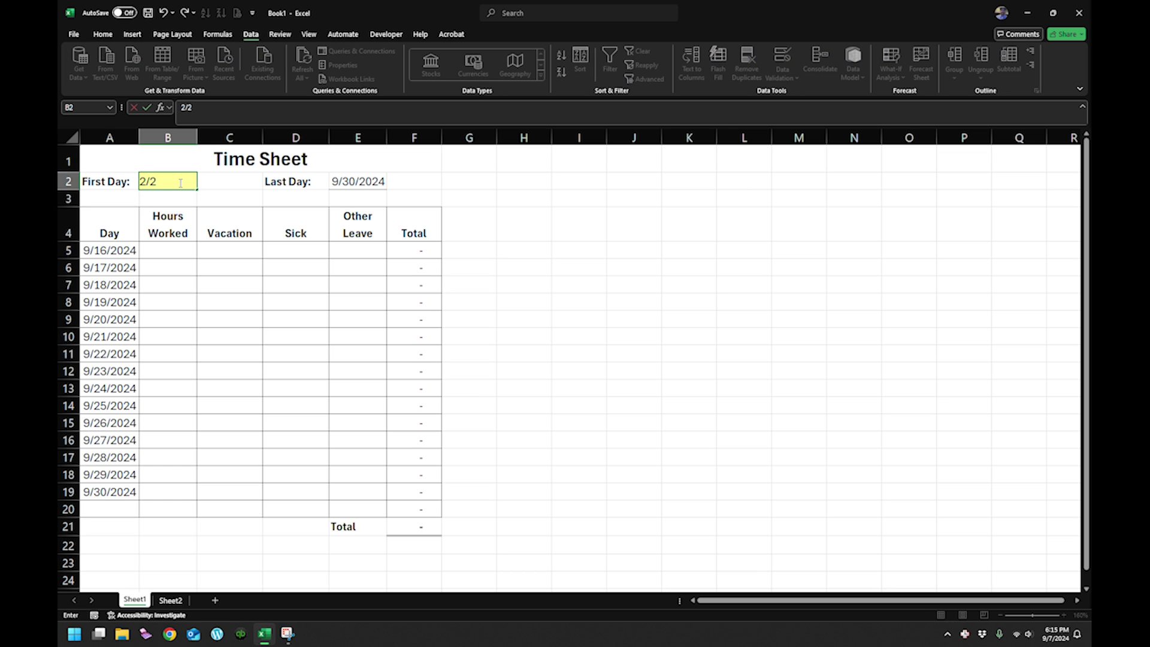
{"action": "type", "text": "4"}
{"action": "key", "text": "BackSpace"}
{"action": "type", "text": "16/24"}
{"action": "key", "text": "Return"}
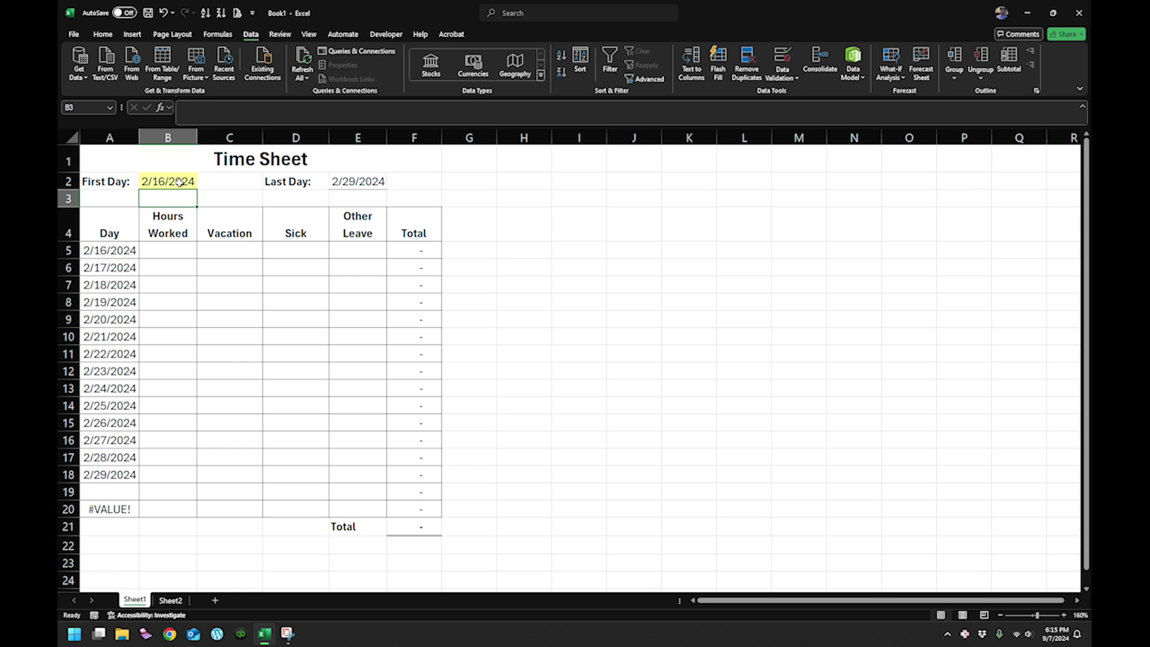
{"action": "key", "text": "Down"}
{"action": "key", "text": "Up"}
{"action": "key", "text": "Up"}
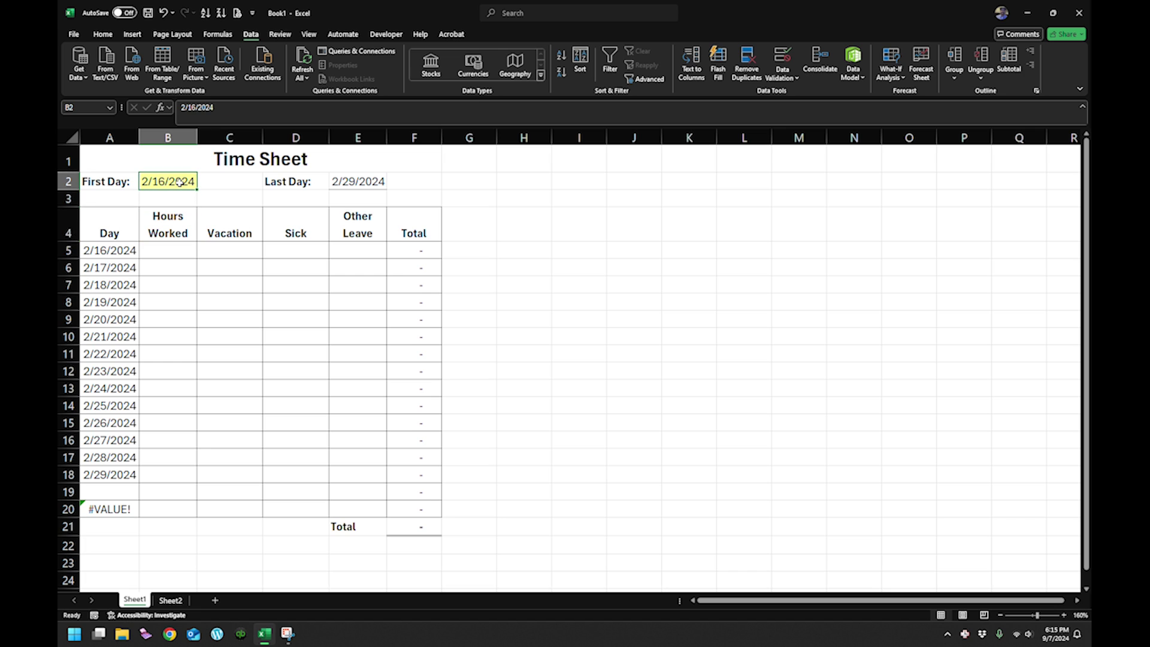
{"action": "type", "text": "2/"}
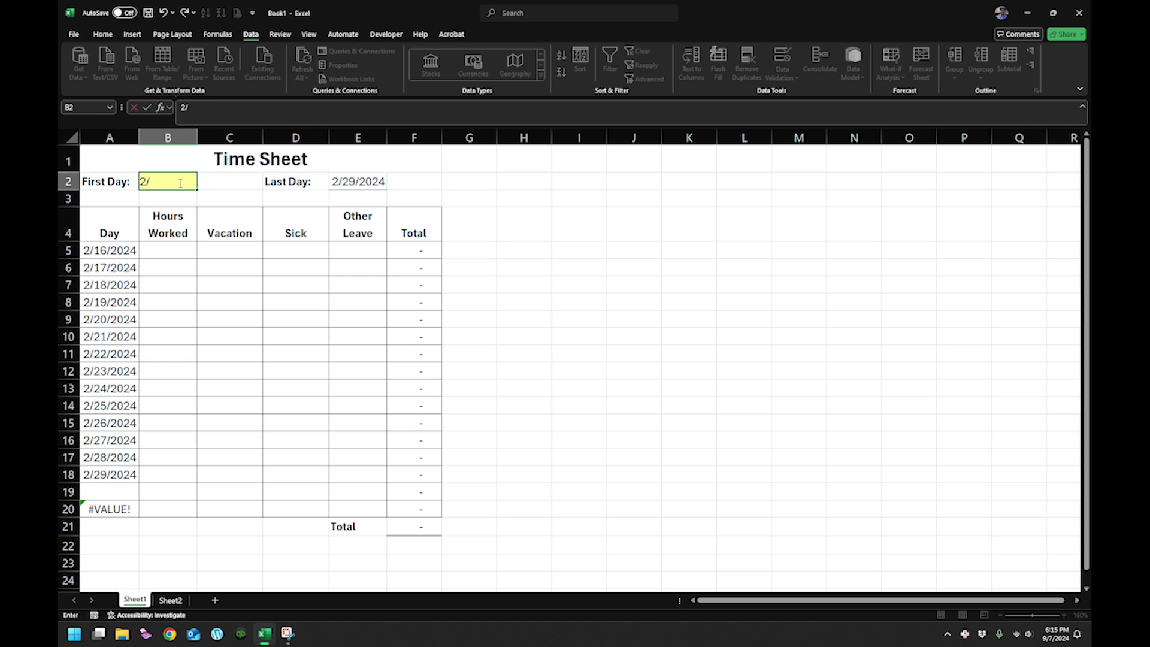
{"action": "type", "text": "16/24"}
{"action": "key", "text": "BackSpace"}
{"action": "type", "text": "5"}
{"action": "key", "text": "Return"}
{"action": "key", "text": "Down"}
{"action": "key", "text": "Down"}
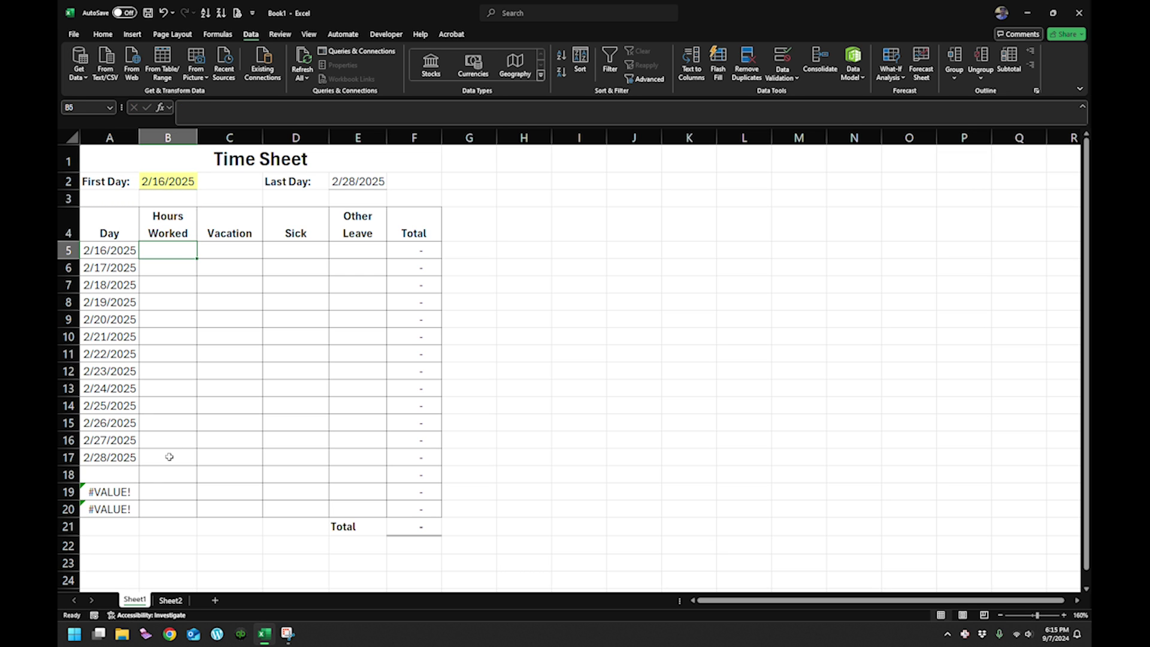
Change A19's formula to =IF(OR(A18=$E$2,A18=""),"",A18+1) so it shows blank
{"action": "left_click", "coordinate": [126, 493]}
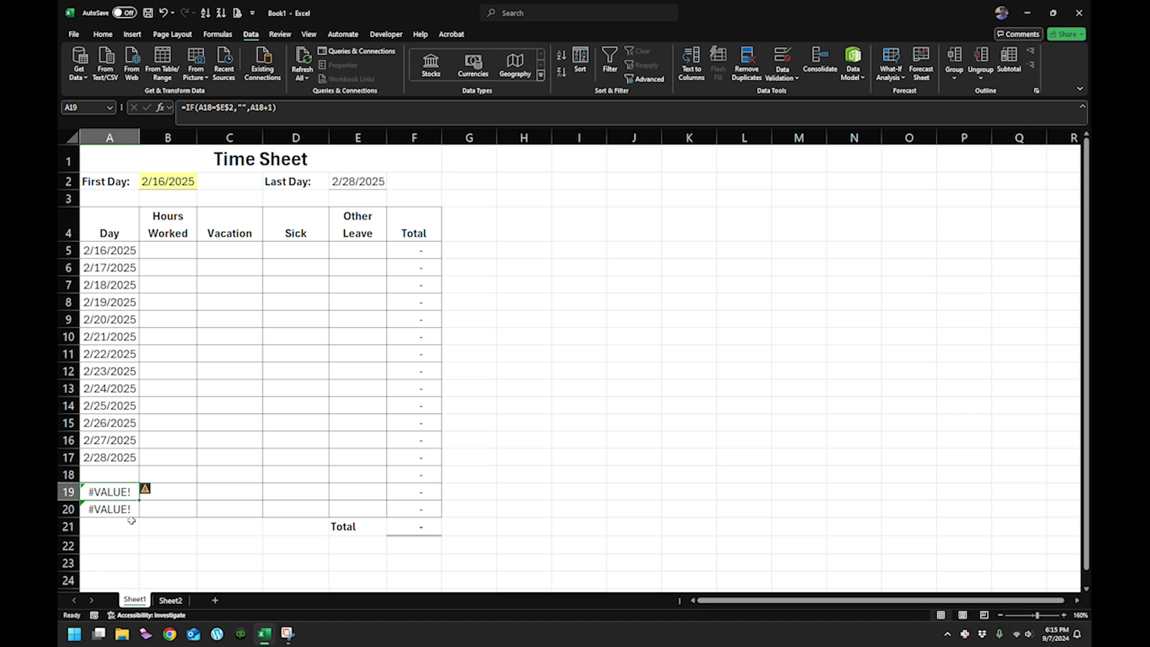
{"action": "left_click", "coordinate": [203, 107]}
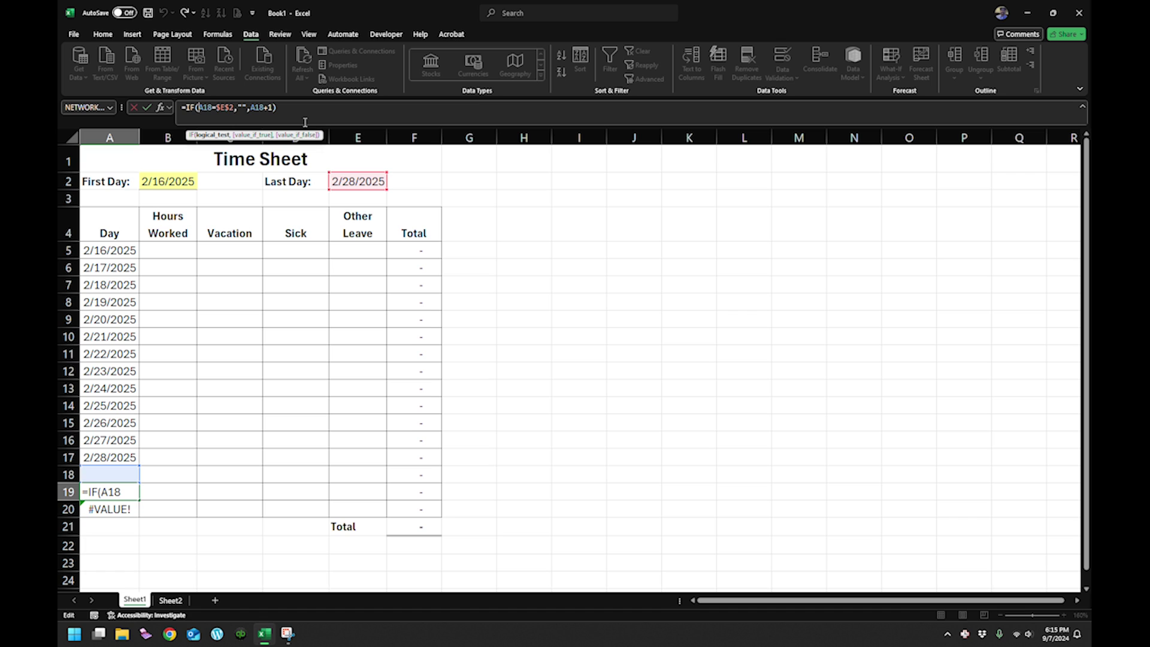
{"action": "type", "text": "or("}
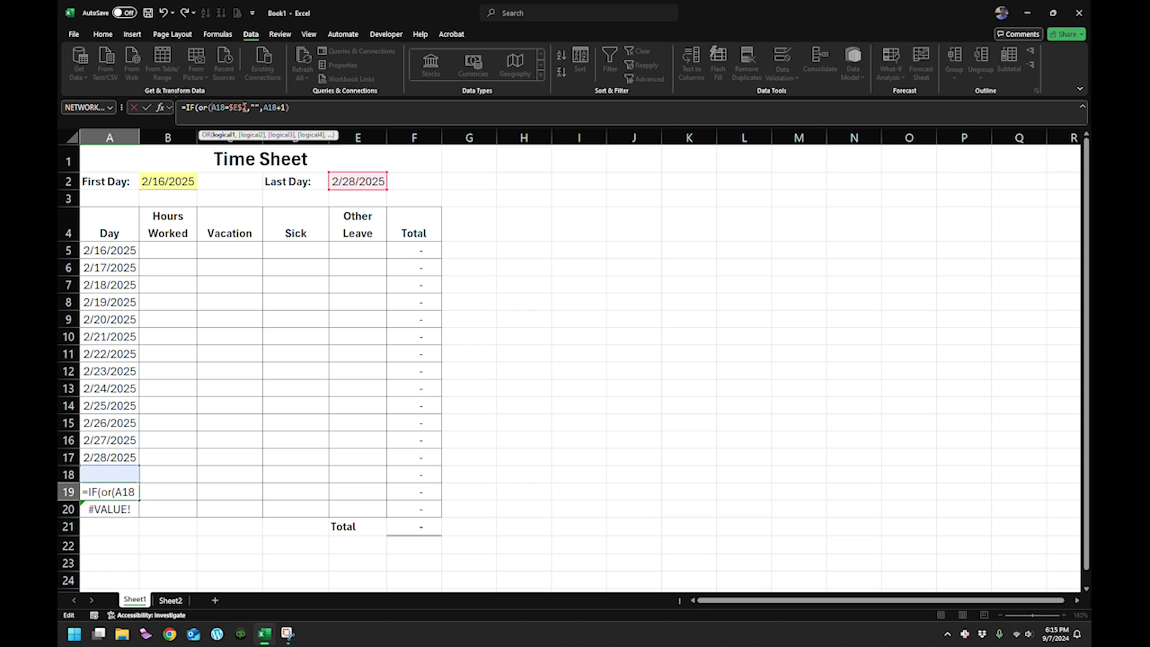
{"action": "type", "text": "2,"}
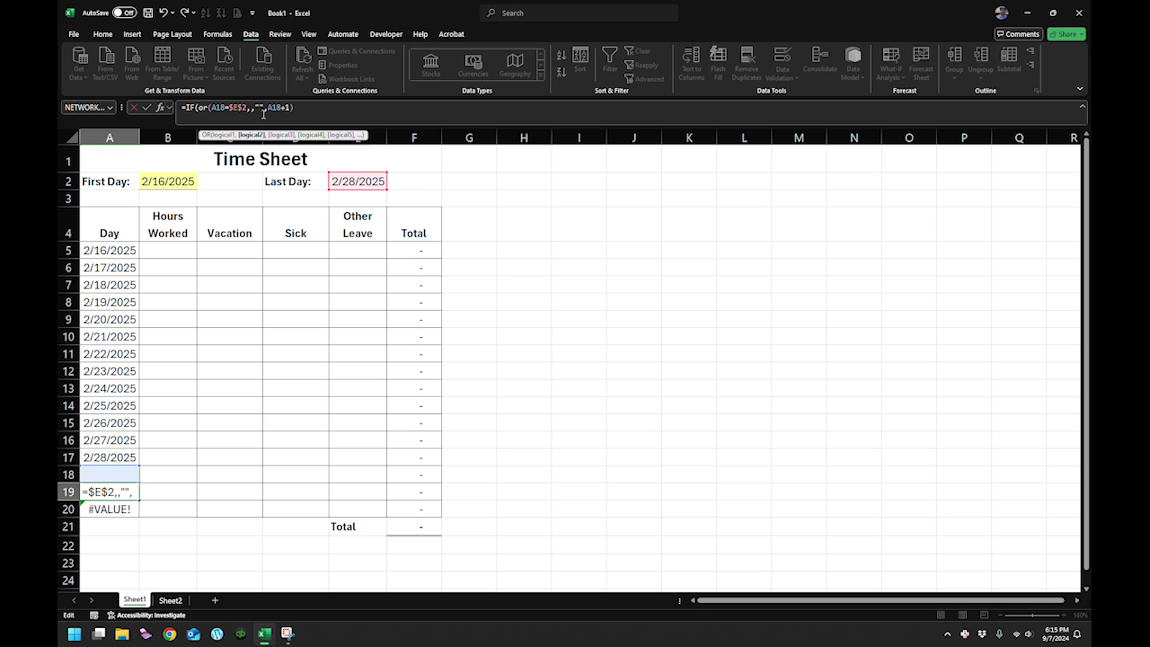
{"action": "left_click", "coordinate": [100, 475]}
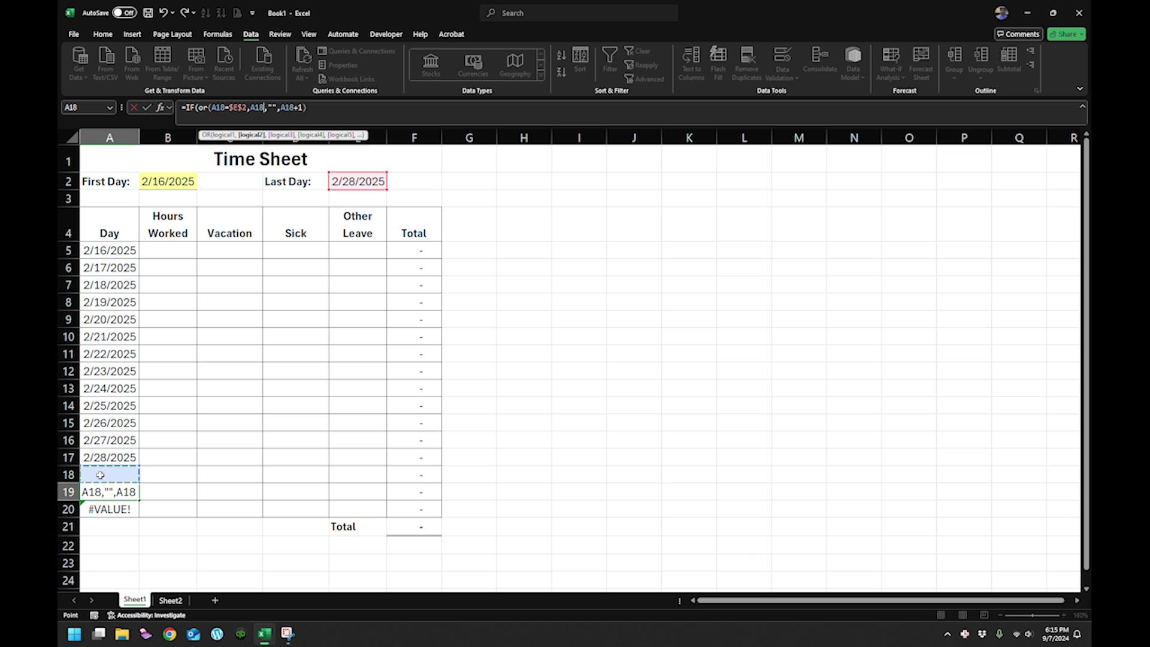
{"action": "type", "text": "=\"\""}
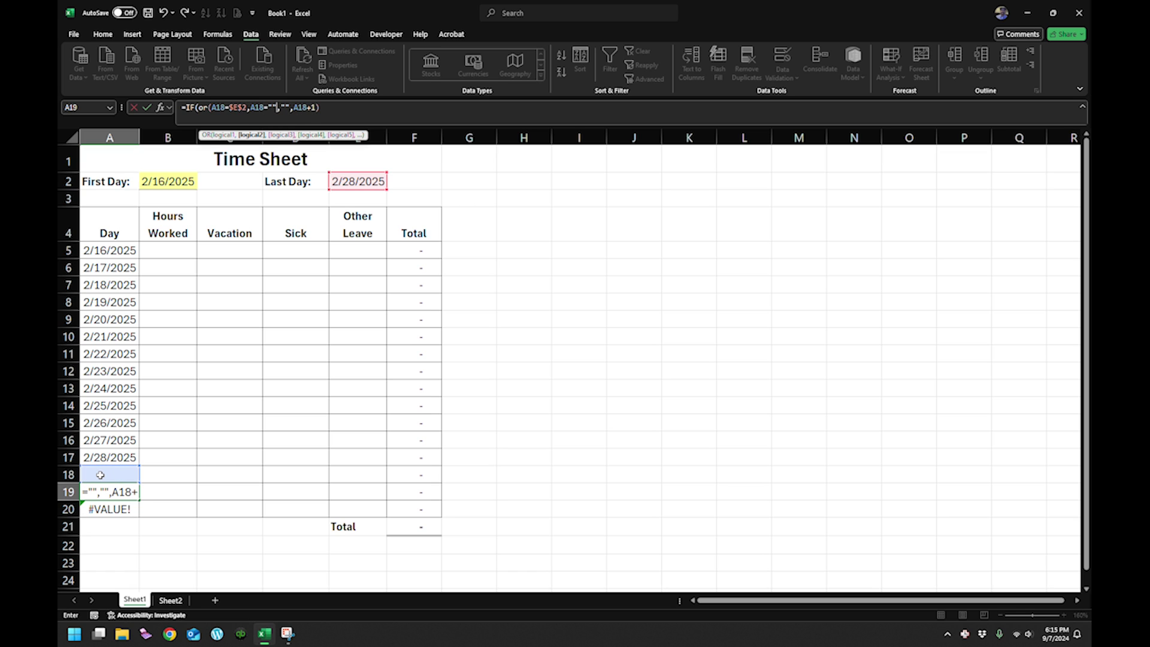
{"action": "type", "text": ")"}
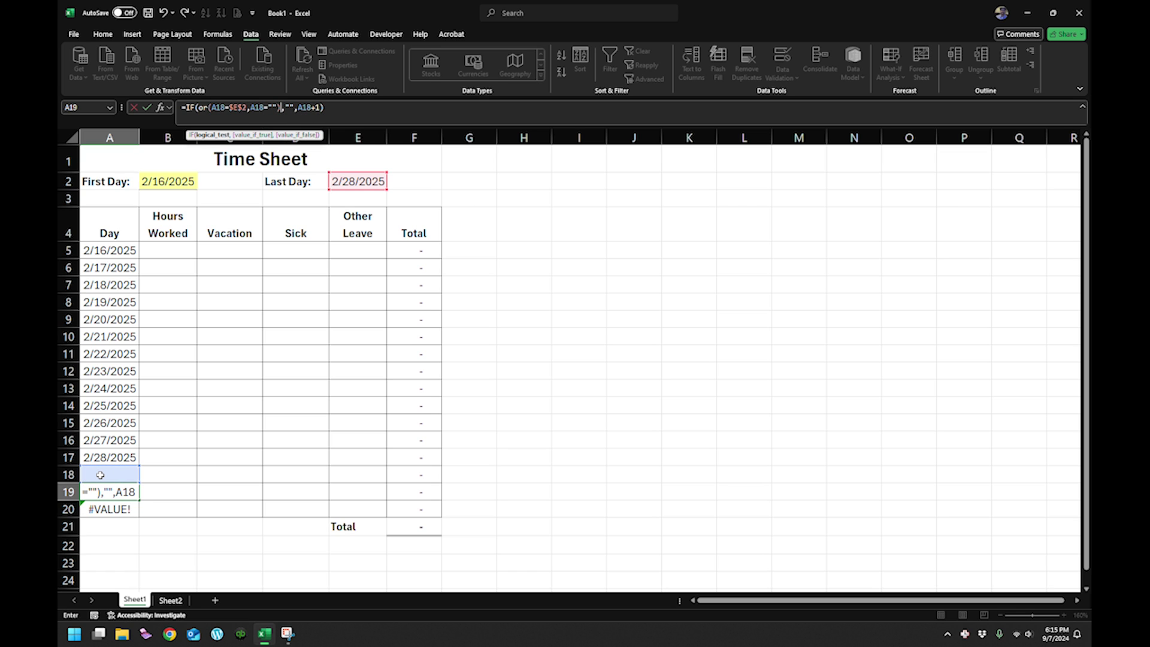
{"action": "key", "text": "Return"}
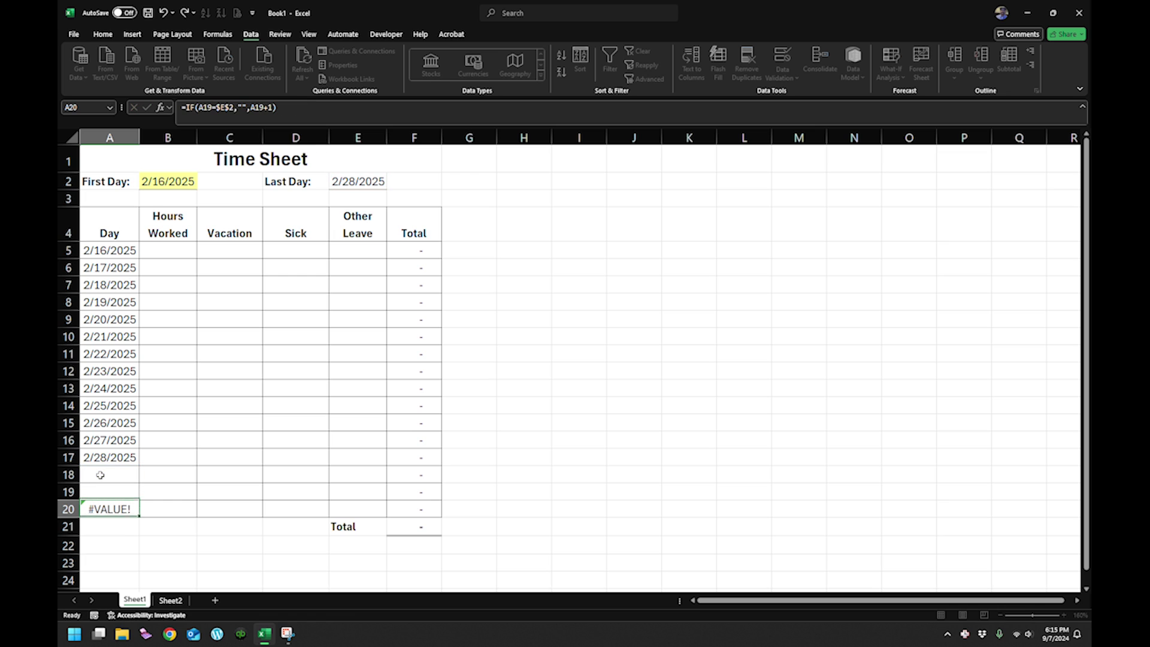
Fill the corrected A19 formula down into A20, clearing its #VALUE! error
{"action": "left_click", "coordinate": [120, 490]}
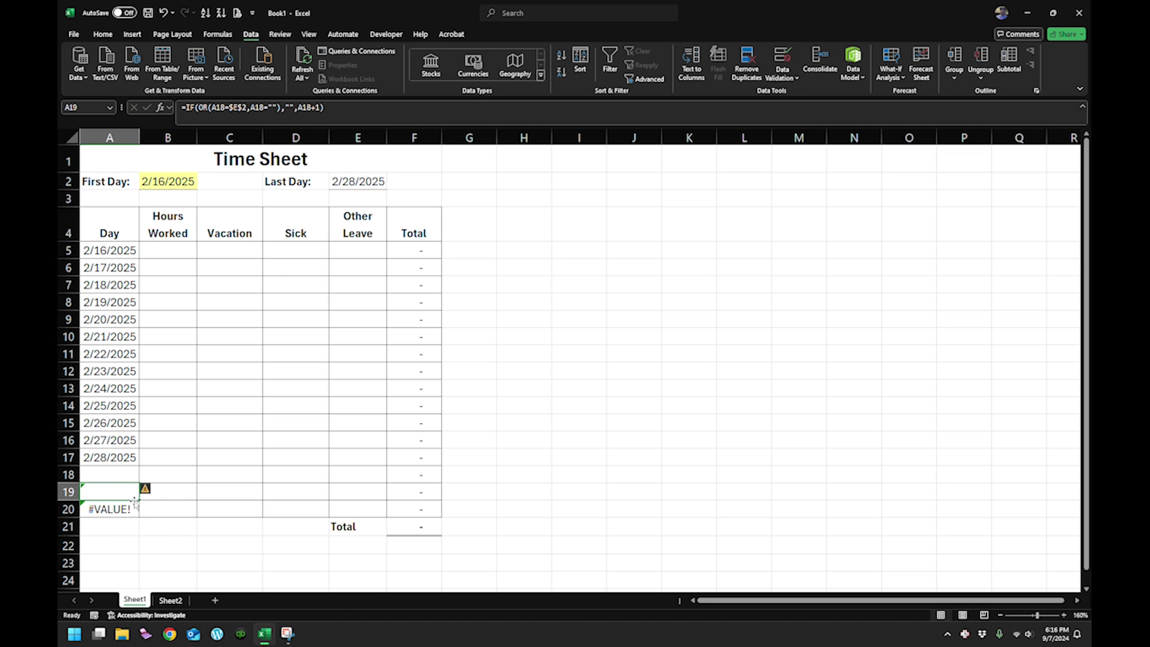
{"action": "left_click_drag", "start_coordinate": [139, 503], "coordinate": [139, 516]}
{"action": "left_click", "coordinate": [167, 475]}
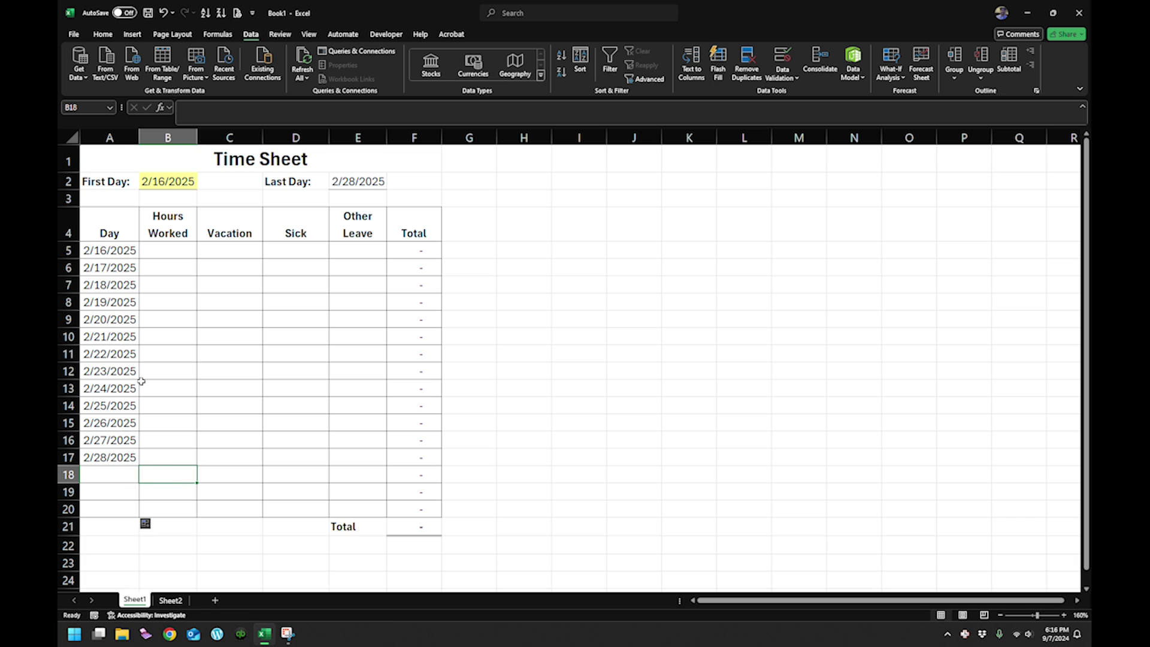
Select the entry cells B5:E17 beside the dated rows
{"action": "left_click", "coordinate": [174, 255]}
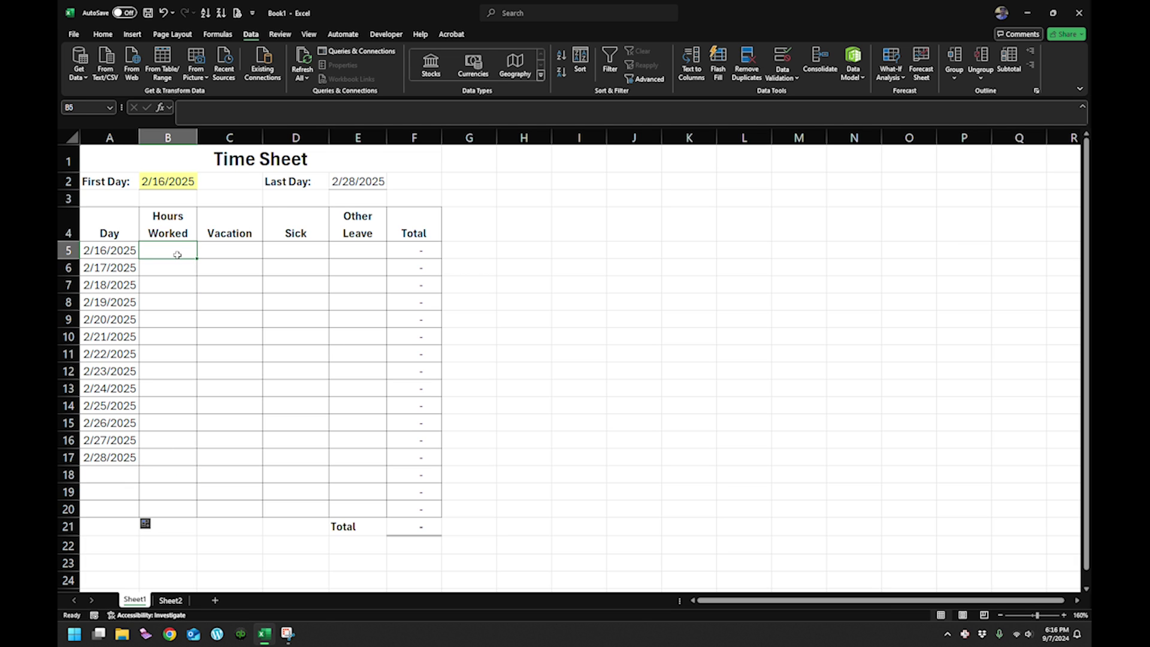
{"action": "left_click", "coordinate": [187, 177]}
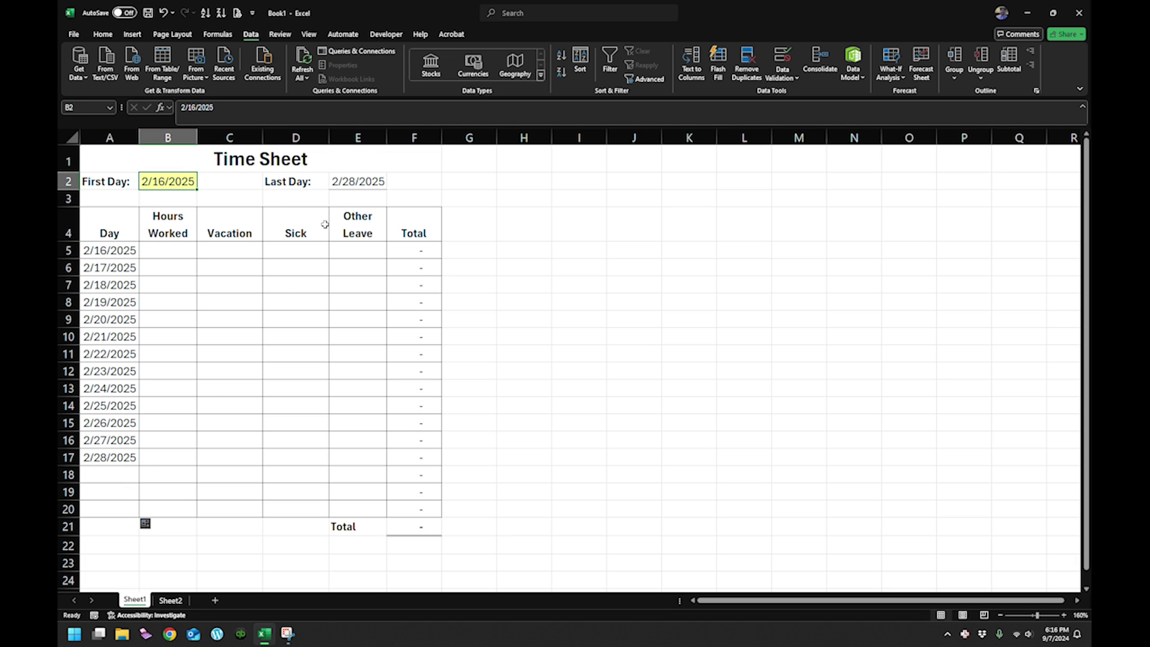
{"action": "left_click_drag", "start_coordinate": [196, 251], "coordinate": [341, 468]}
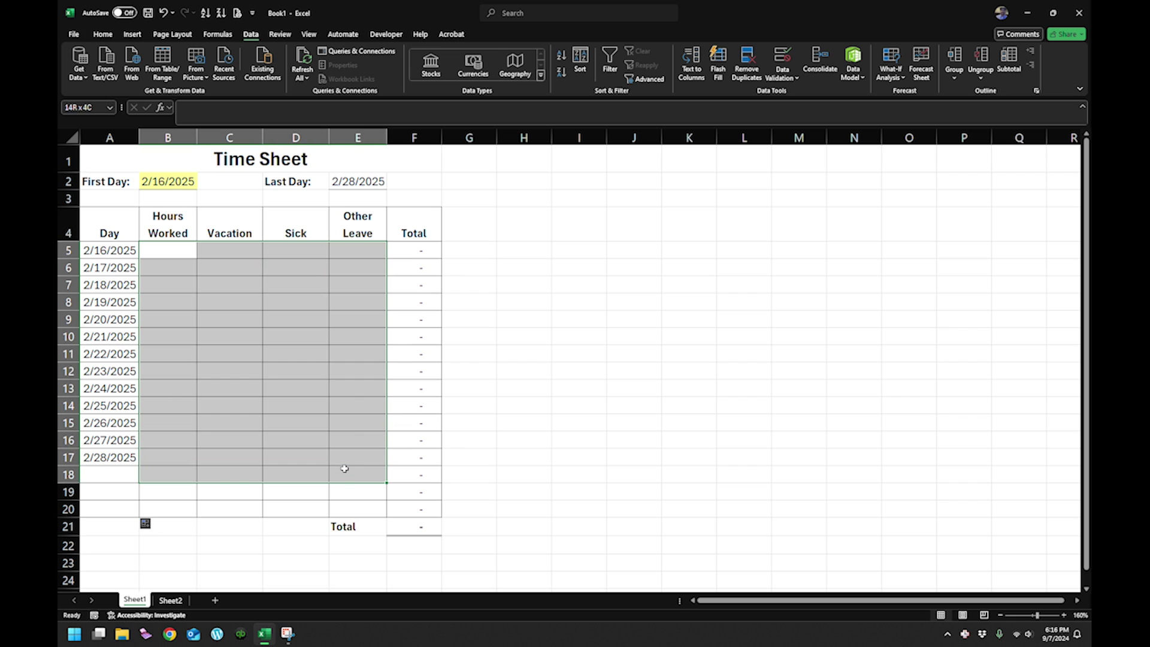
{"action": "left_click", "coordinate": [316, 503]}
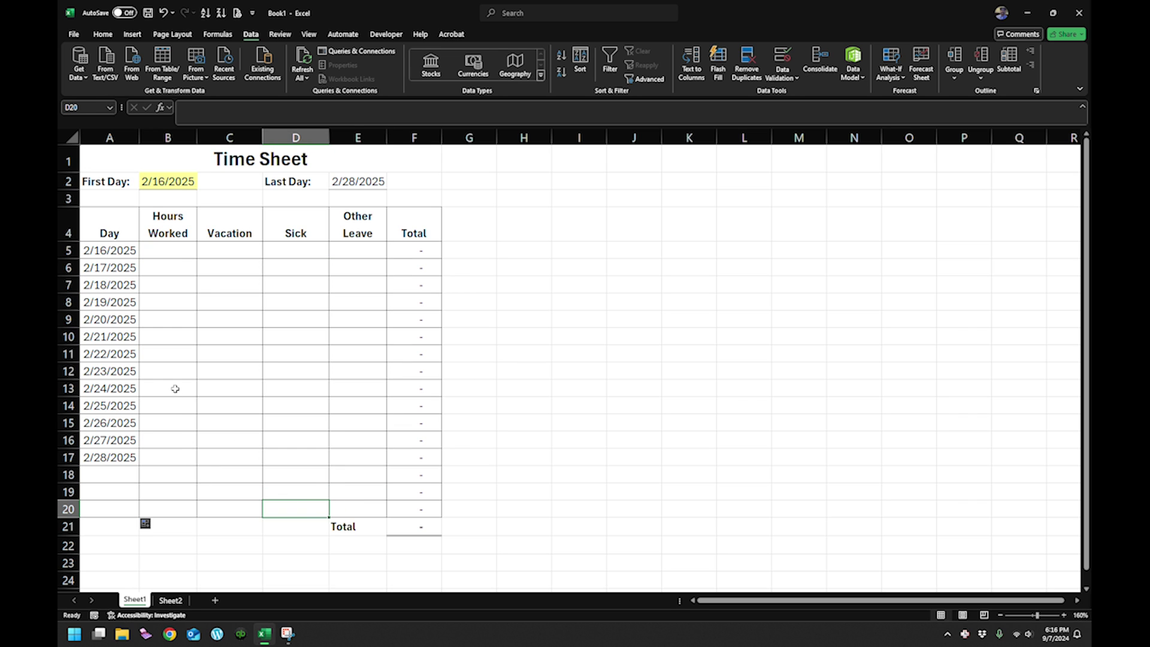
{"action": "left_click_drag", "start_coordinate": [163, 253], "coordinate": [362, 456]}
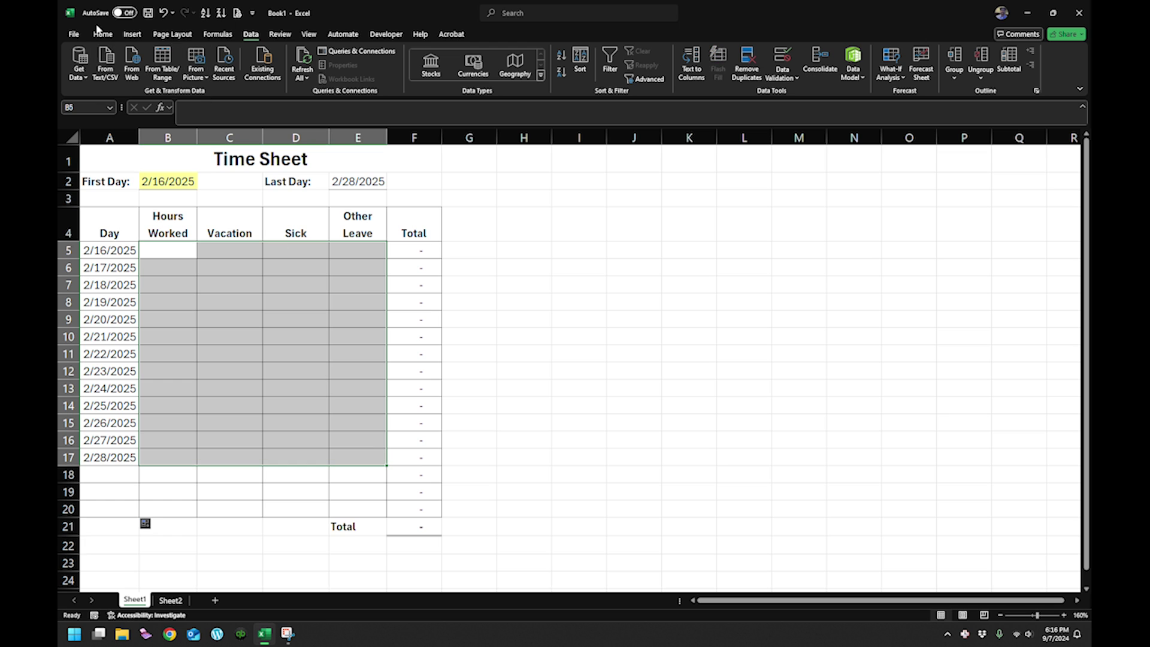
Apply a yellow fill to entry cells B5:E17, leaving rows 18–20 unfilled
{"action": "left_click", "coordinate": [102, 35]}
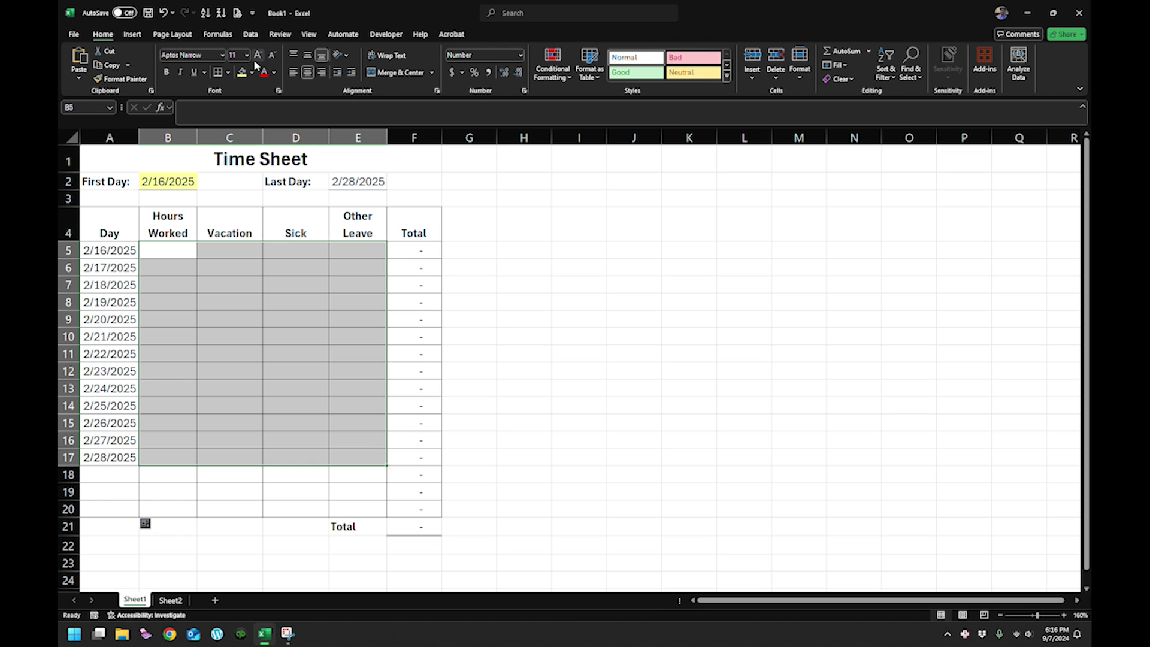
{"action": "left_click", "coordinate": [244, 72]}
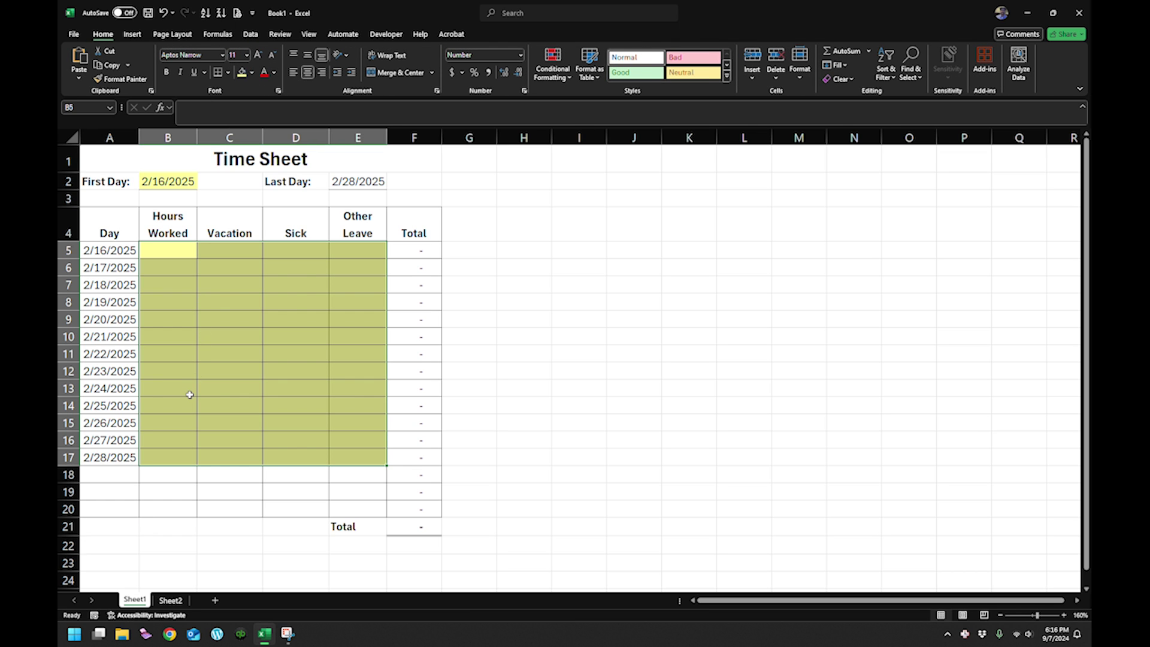
{"action": "left_click", "coordinate": [190, 394]}
{"action": "left_click_drag", "start_coordinate": [183, 470], "coordinate": [333, 509]}
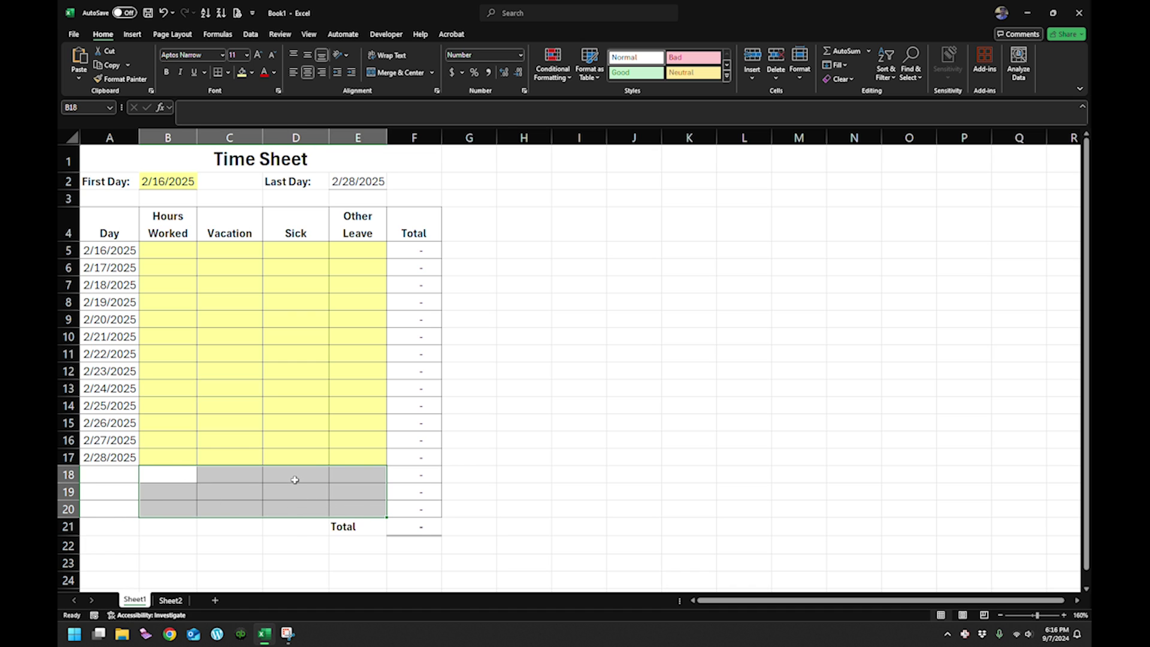
{"action": "left_click_drag", "start_coordinate": [180, 254], "coordinate": [346, 439]}
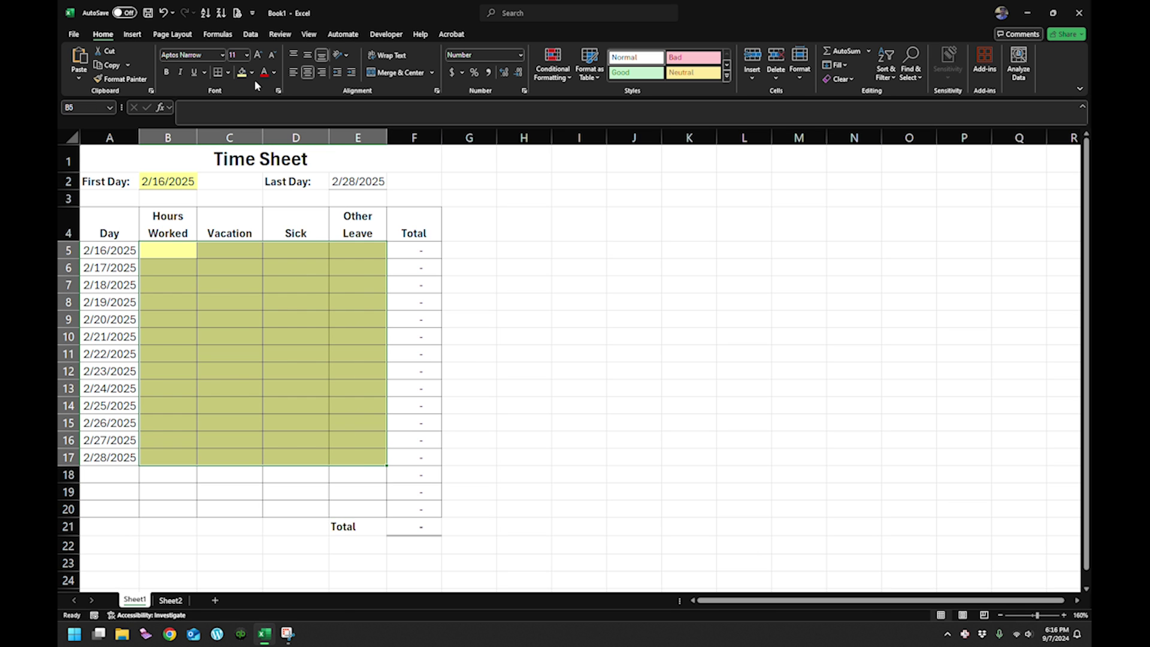